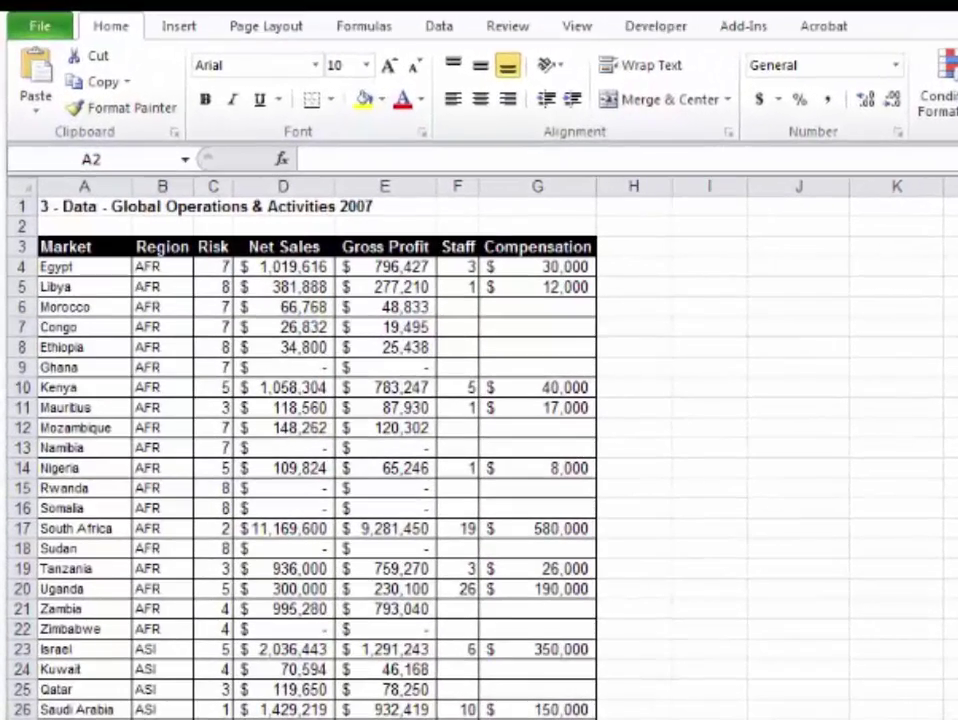
On the staff data sheet, insert a test column H with entry 'sadfasfd', then delete it.
left_click(80, 706)
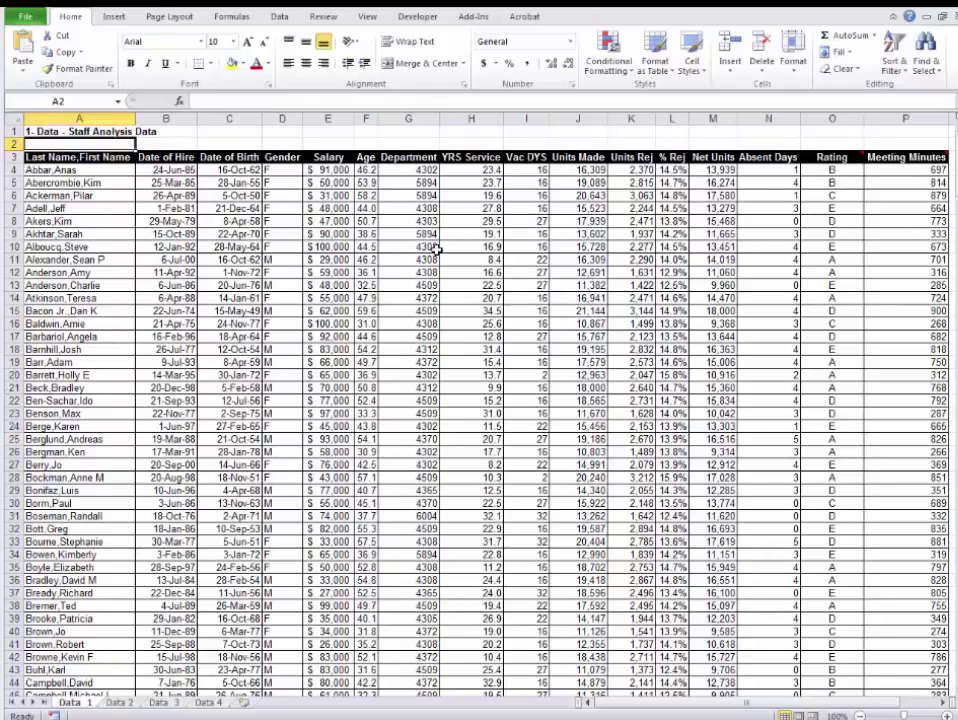
right_click(474, 119)
left_click(512, 217)
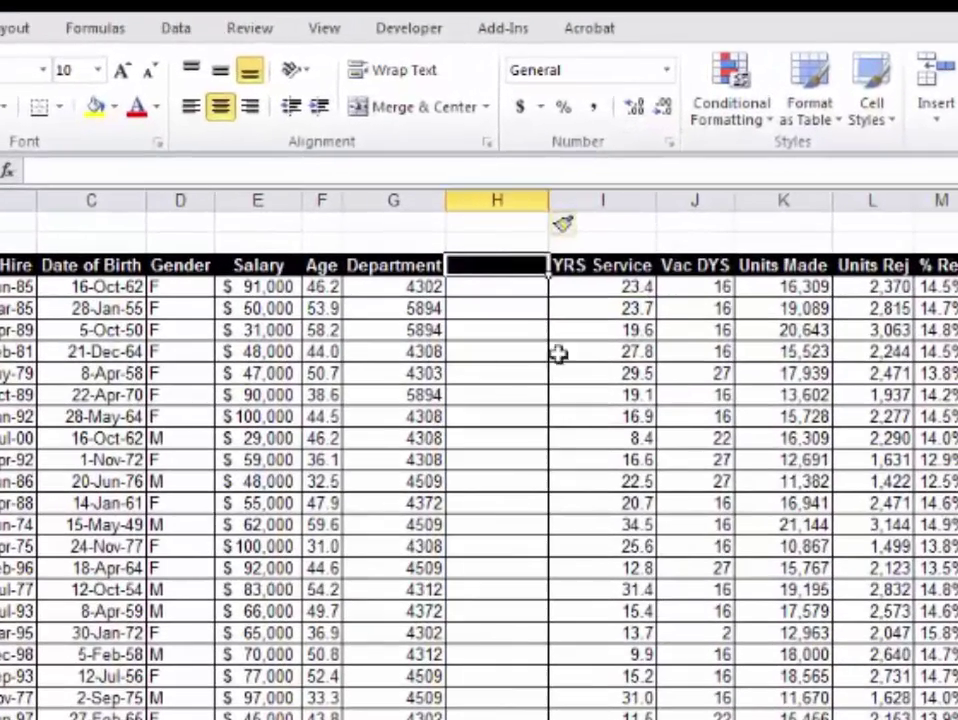
type("sadfasfd")
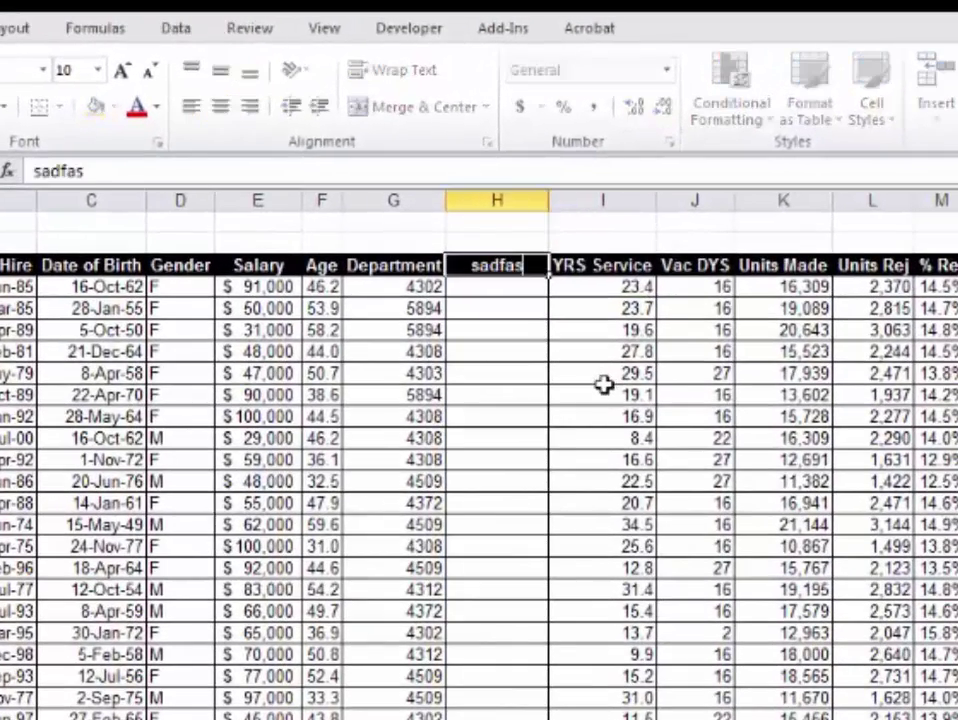
left_click(521, 444)
right_click(497, 203)
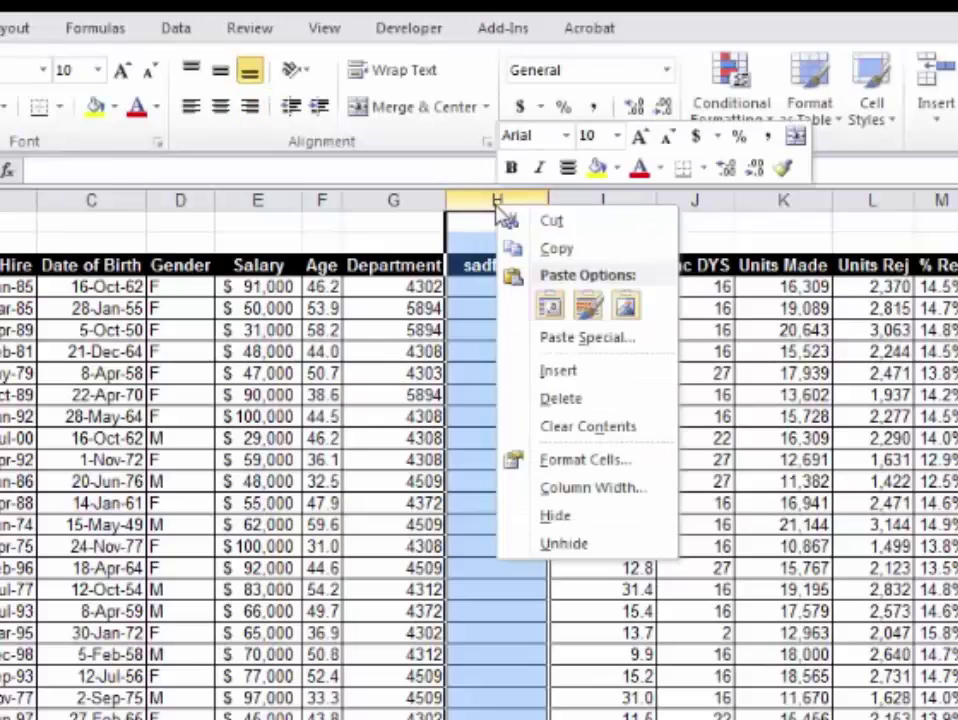
left_click(573, 408)
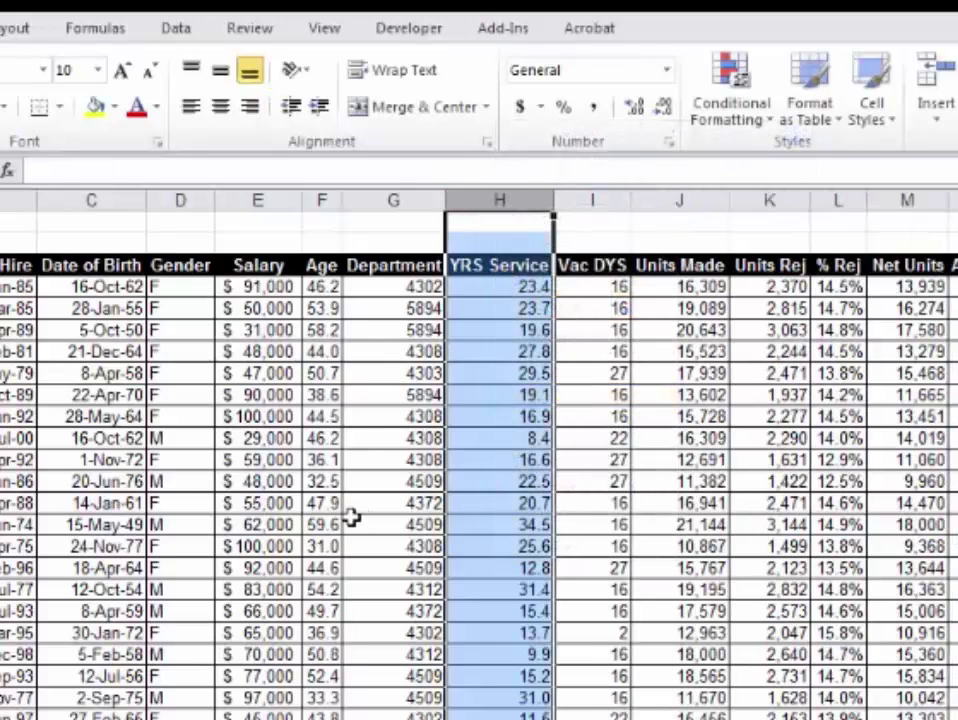
Select the empty row 369 below the last staff record and fill it yellow.
left_click(355, 520)
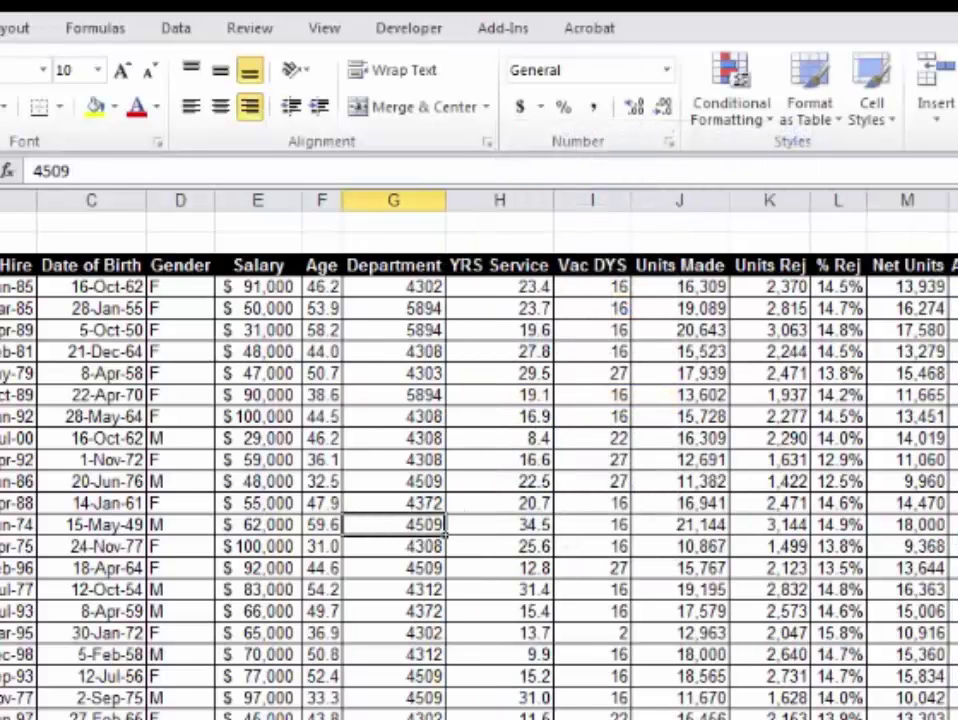
scroll(479, 450, "down", 20)
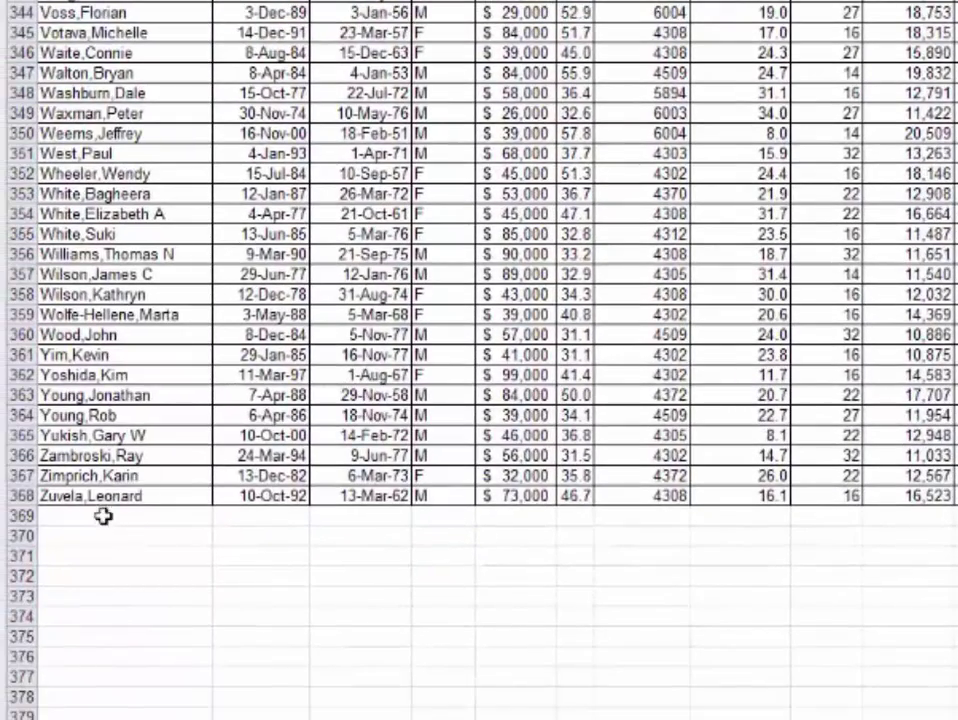
left_click_drag(133, 515, 955, 524)
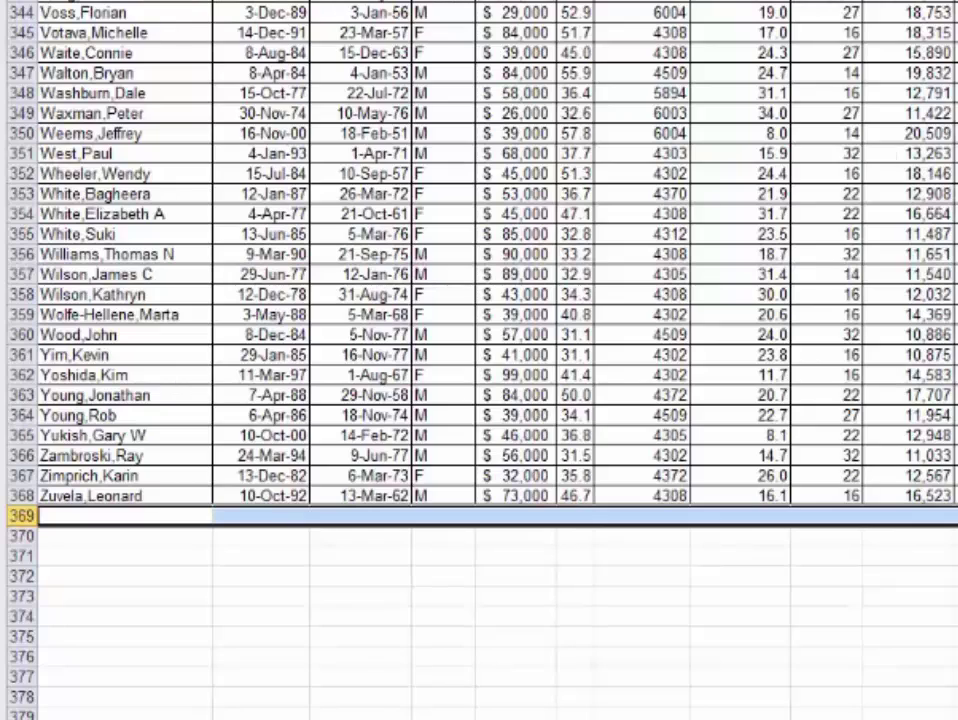
left_click(700, 0)
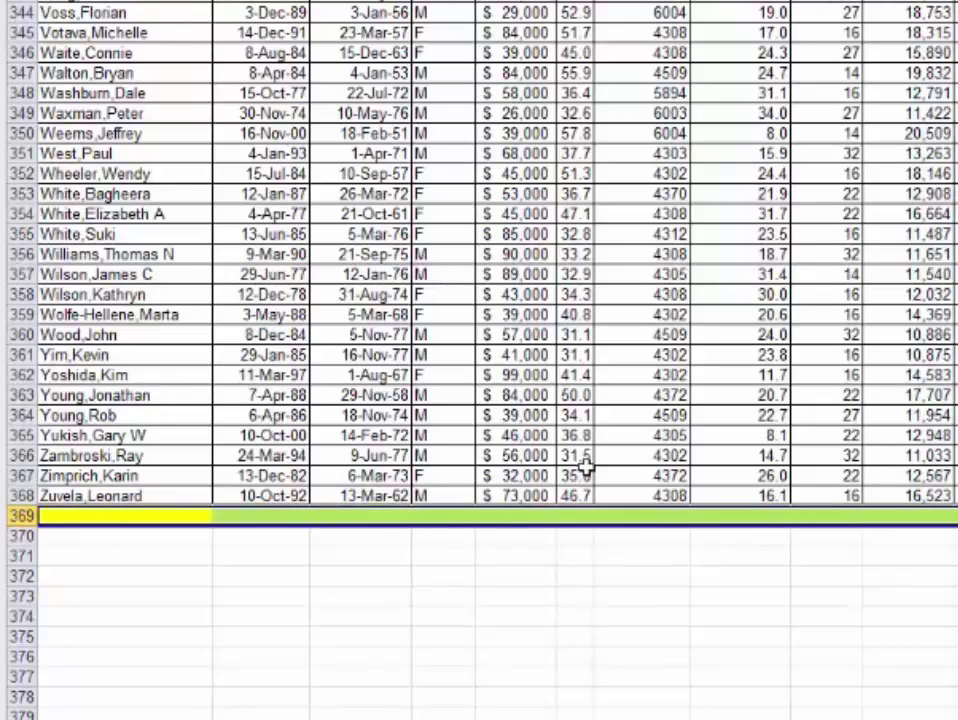
left_click(530, 335)
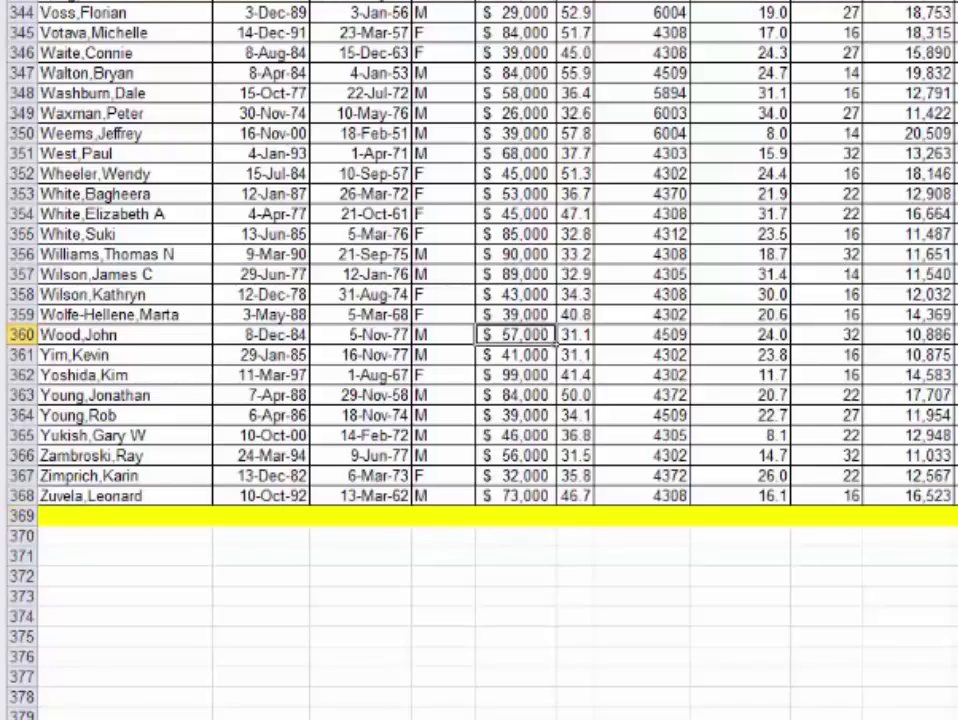
scroll(530, 335, "up", 20)
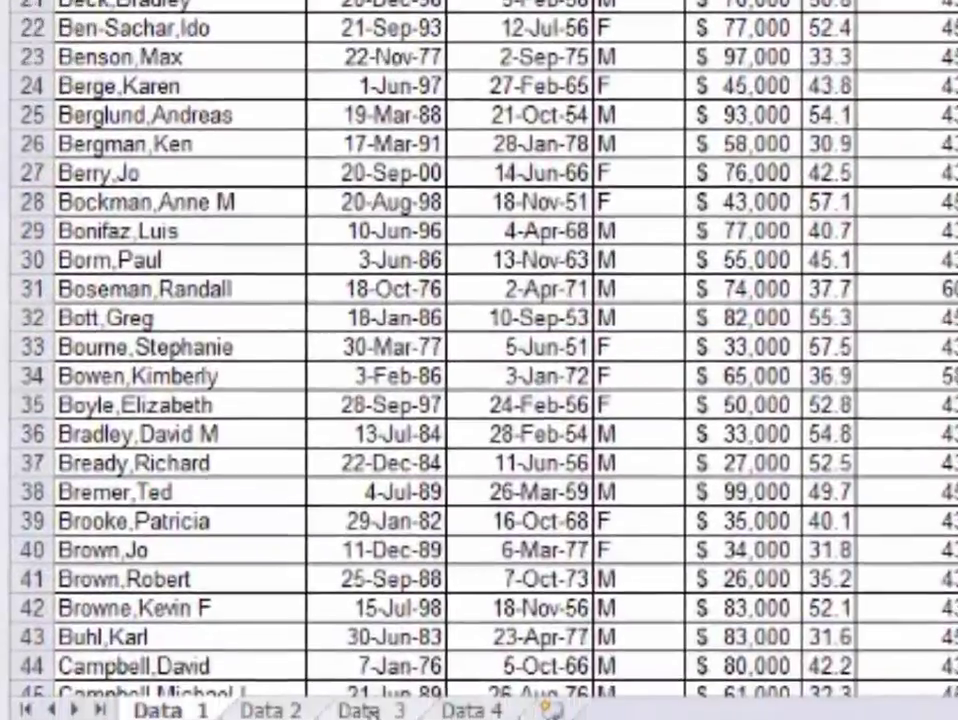
Go to the Data 3 sheet and inspect Kenya's row 10 values, Net Sales through Compensation.
left_click(370, 712)
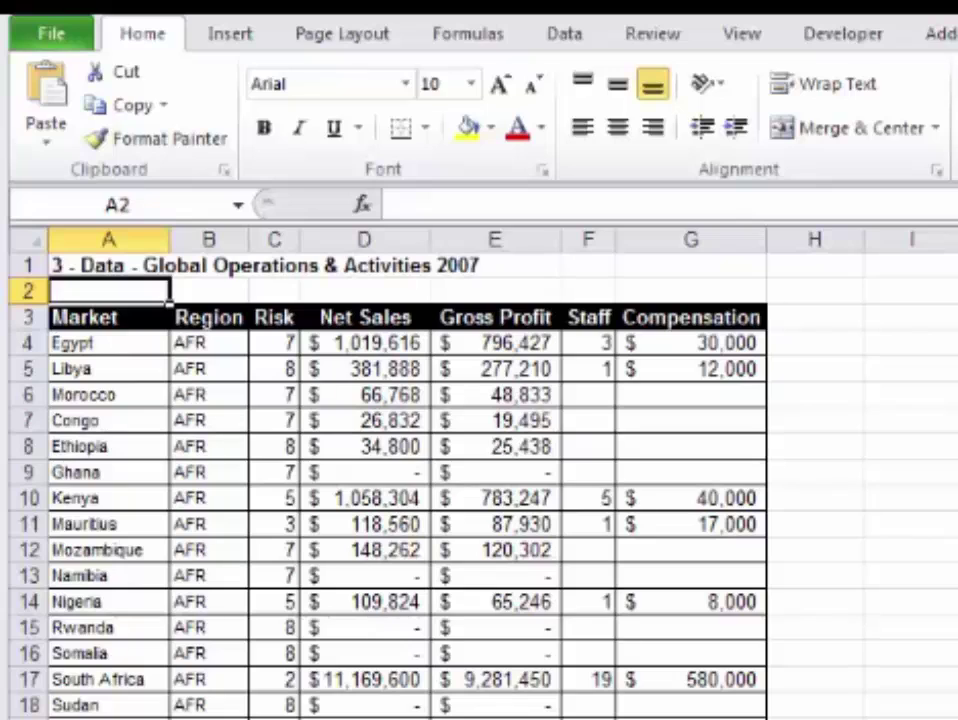
left_click(280, 421)
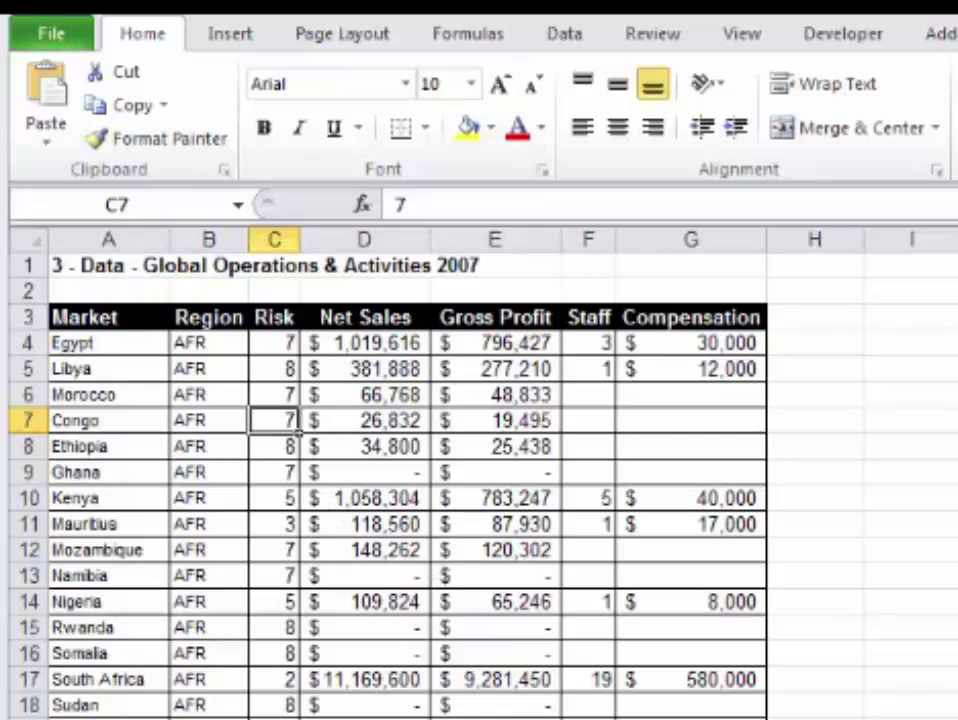
double_click(299, 433)
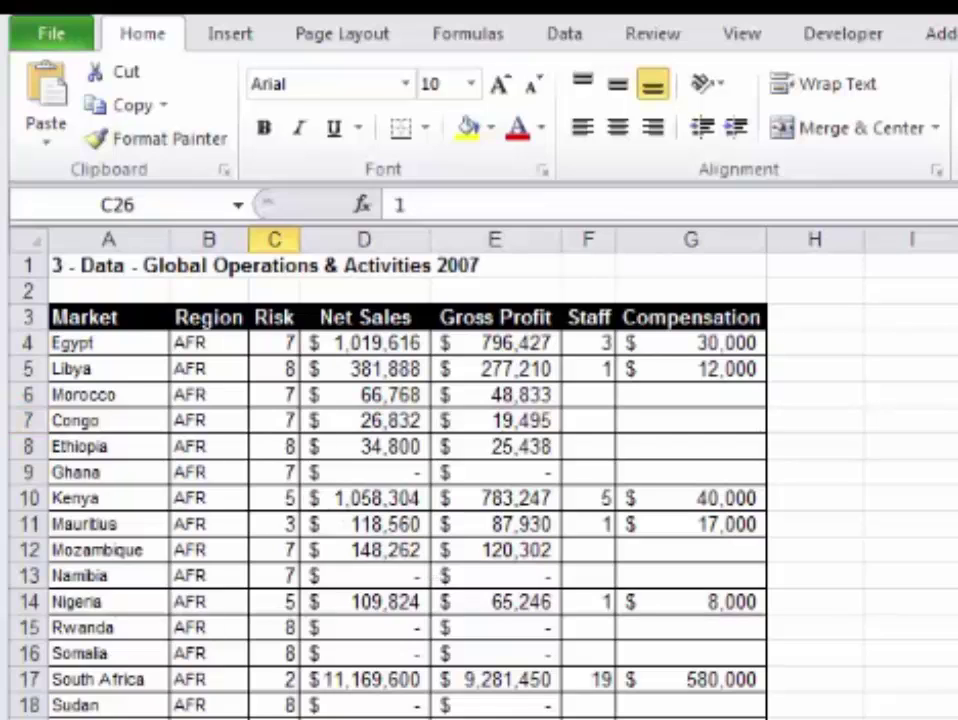
left_click(413, 497)
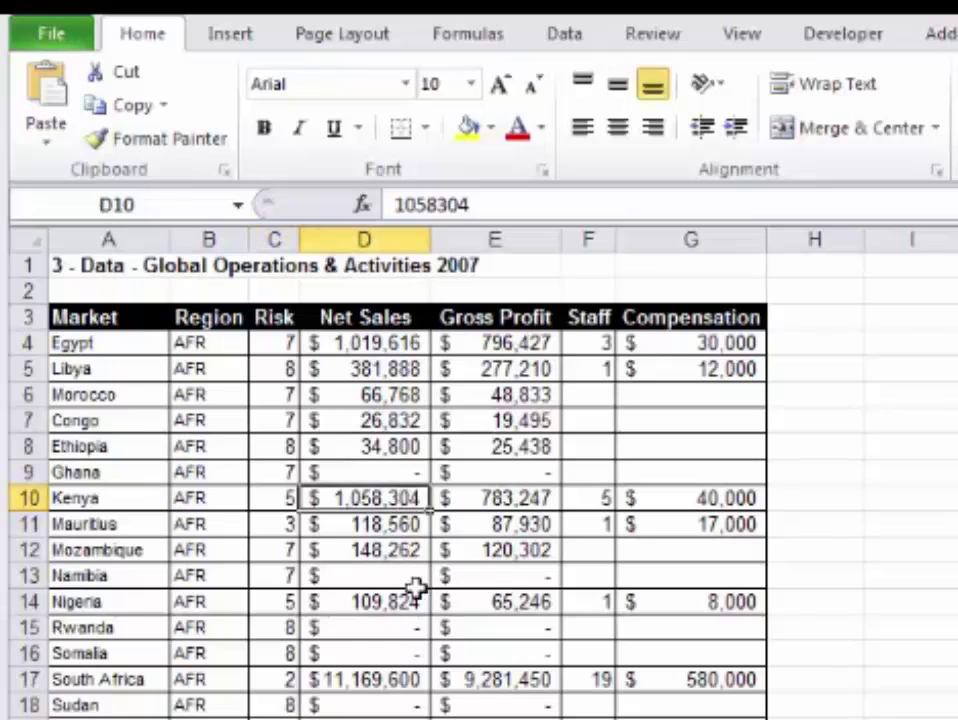
left_click(480, 502)
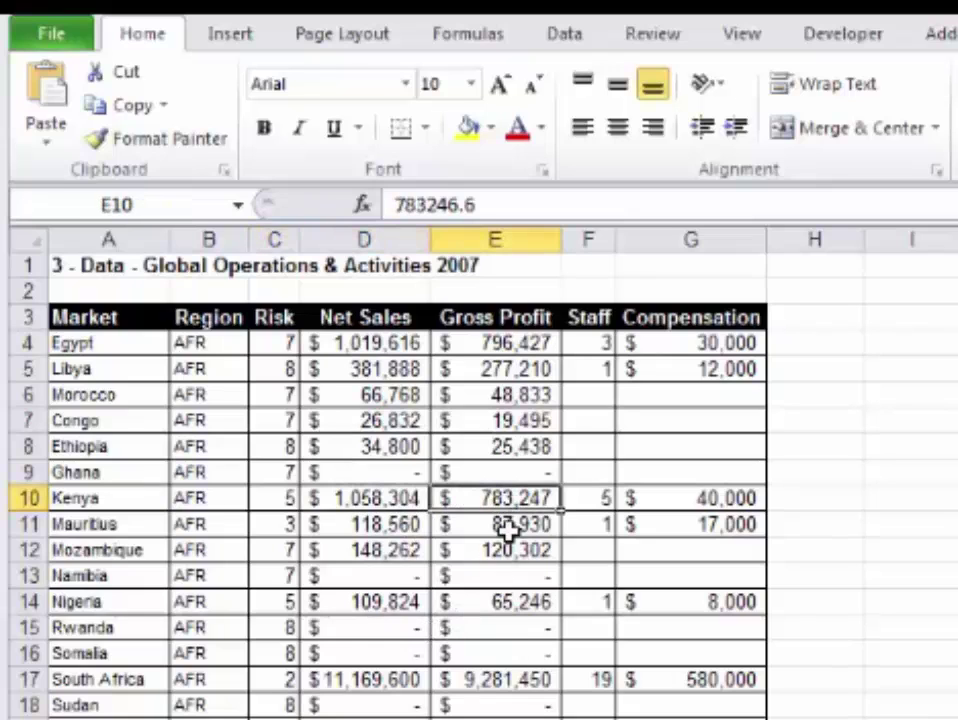
left_click(596, 500)
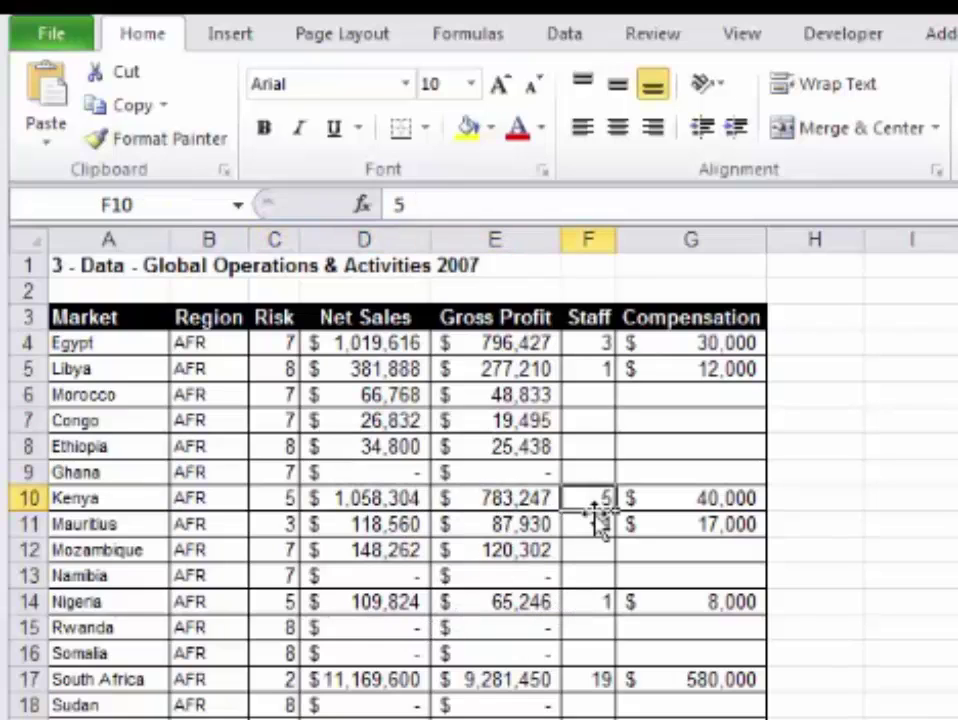
left_click(699, 498)
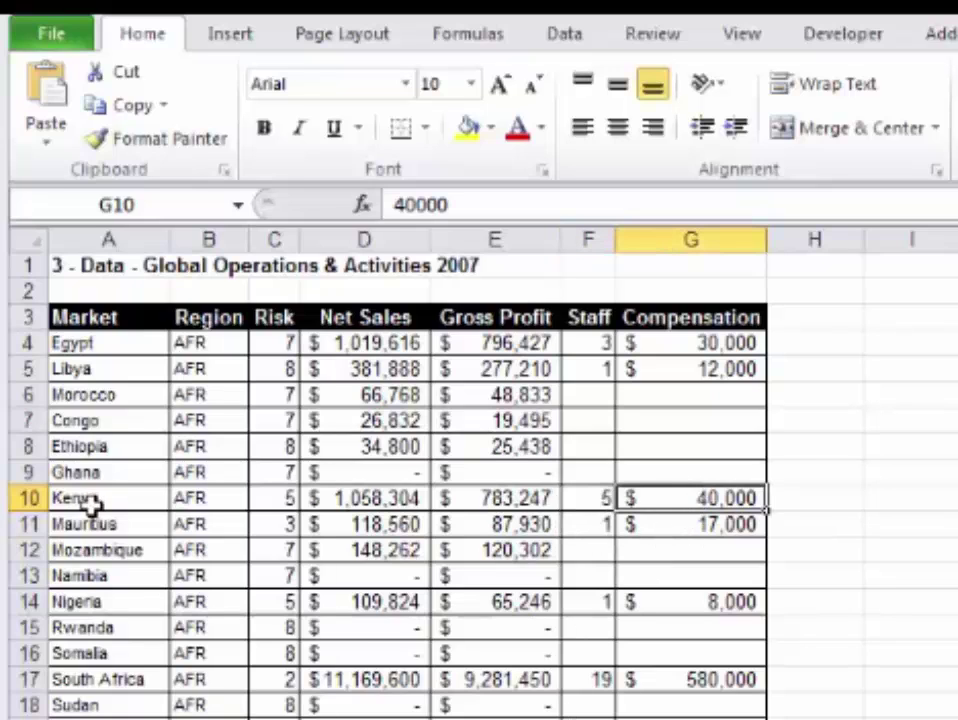
key("ctrl+z")
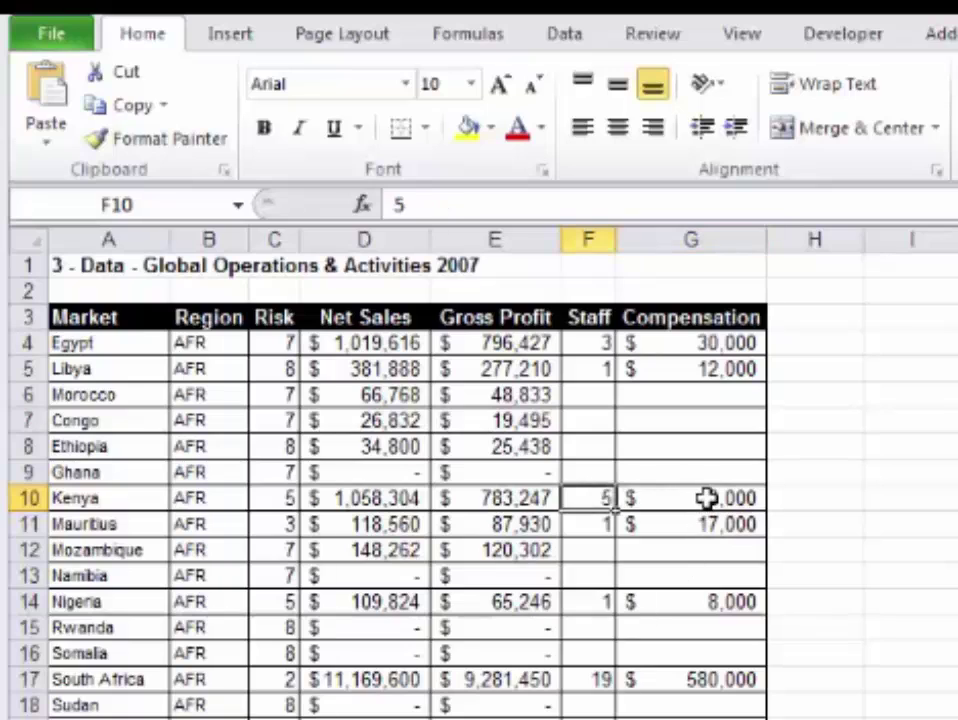
left_click(705, 497)
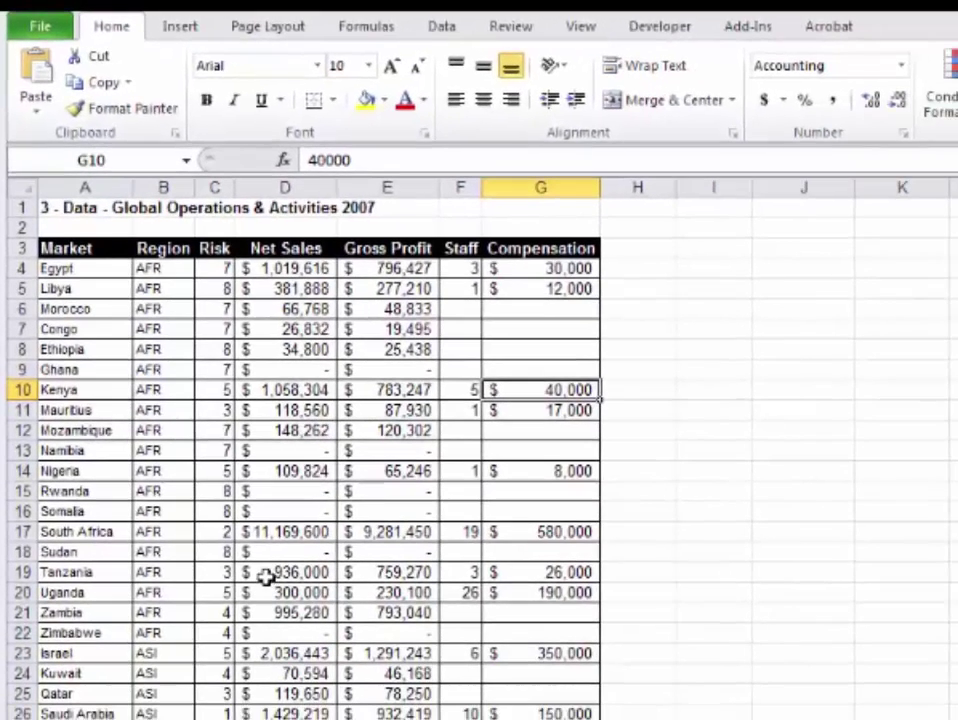
Insert a PivotTable of the global operations data on a new worksheet.
left_click(100, 430)
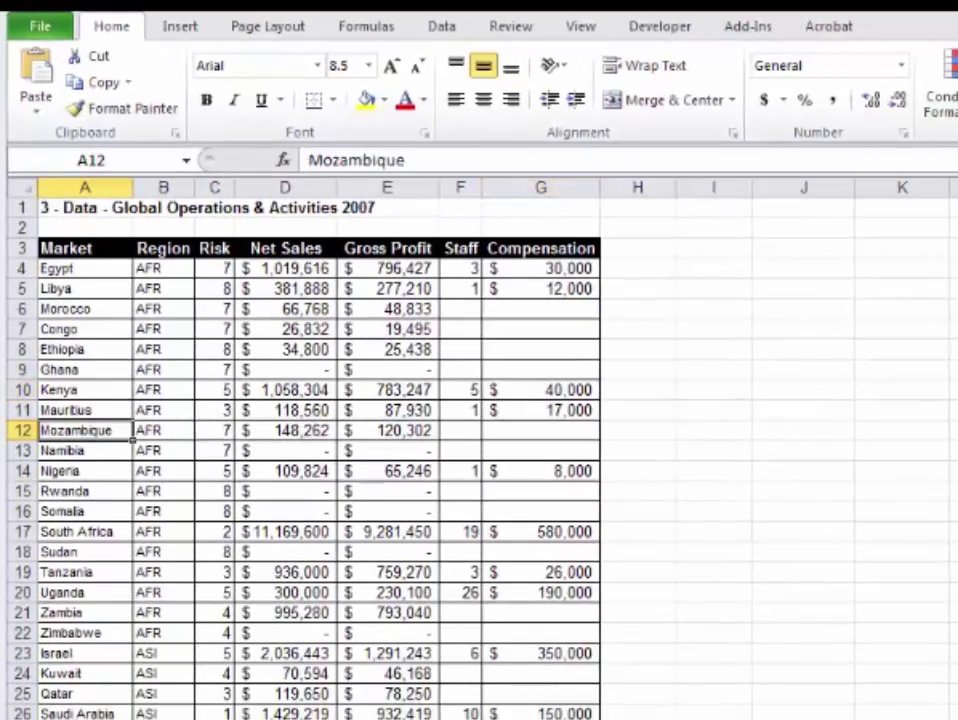
left_click_drag(64, 428, 152, 495)
left_click(70, 430)
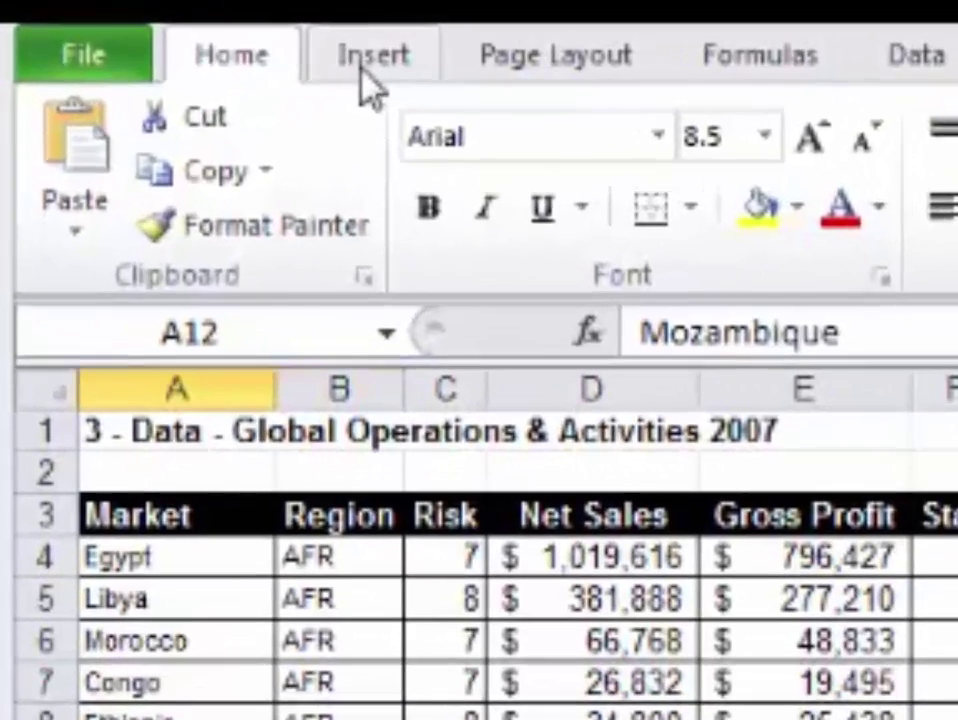
left_click(181, 28)
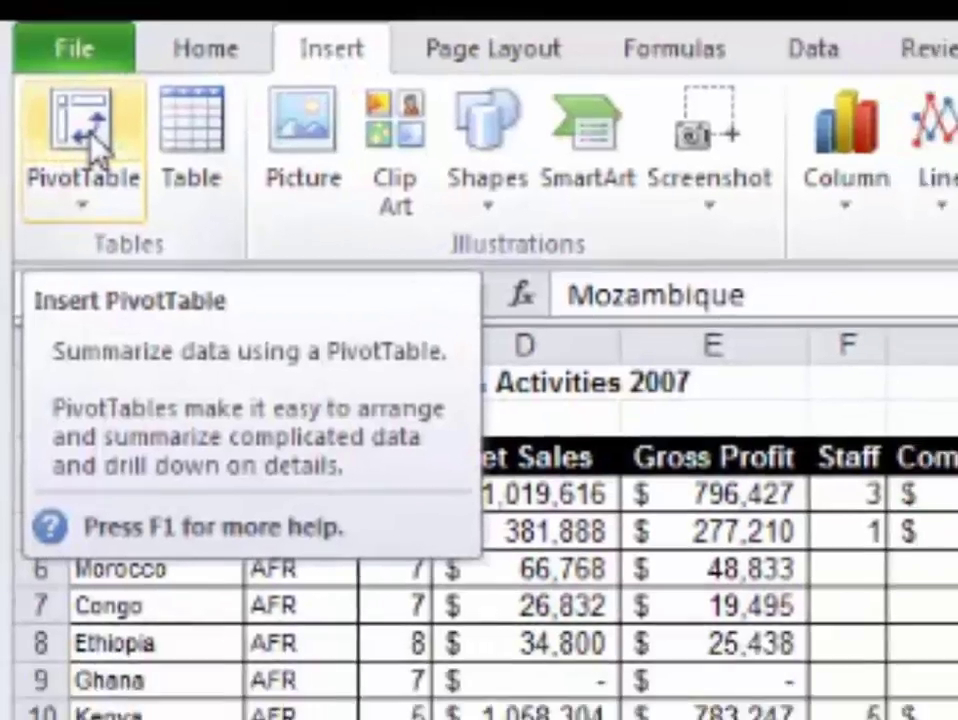
left_click(110, 170)
left_click(773, 360)
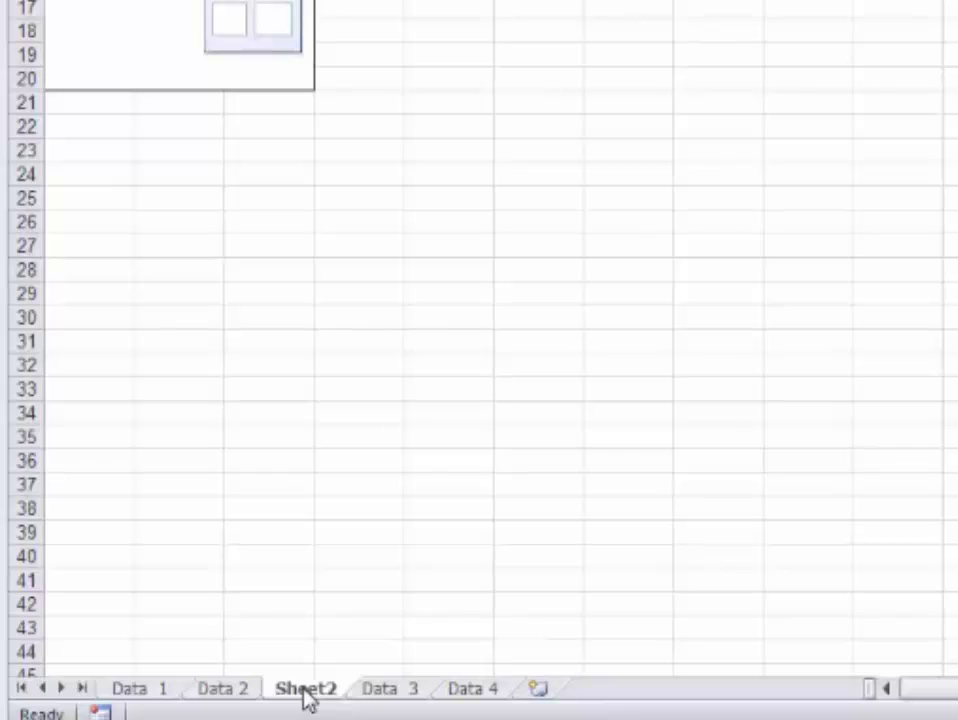
Return to the Data 3 sheet and select Rwanda's Gross Profit cell E15.
left_click(400, 692)
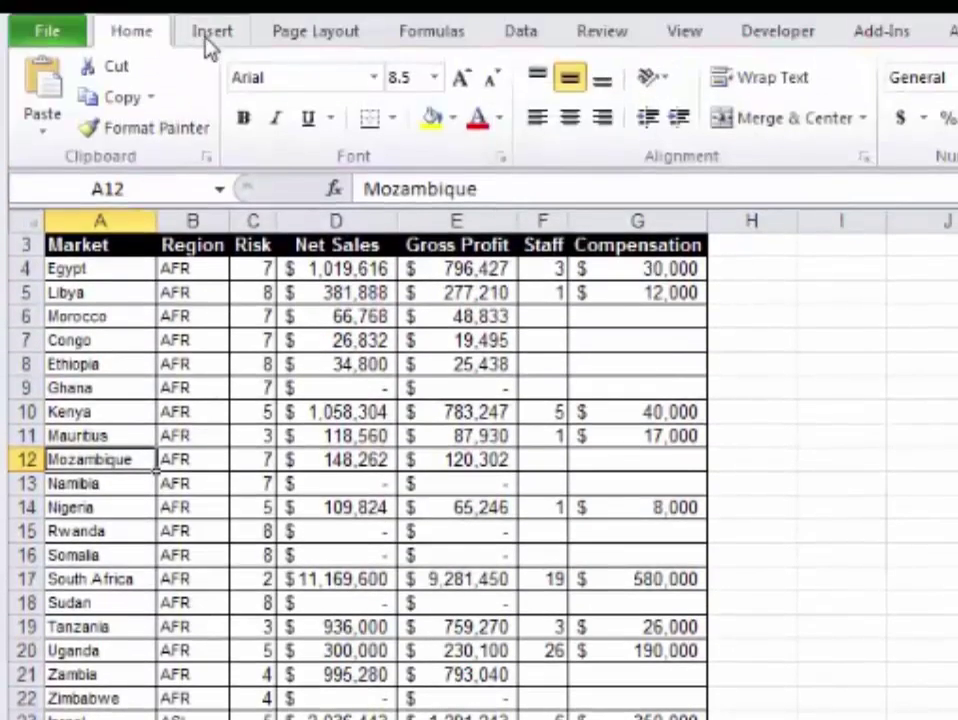
left_click(210, 32)
left_click(428, 530)
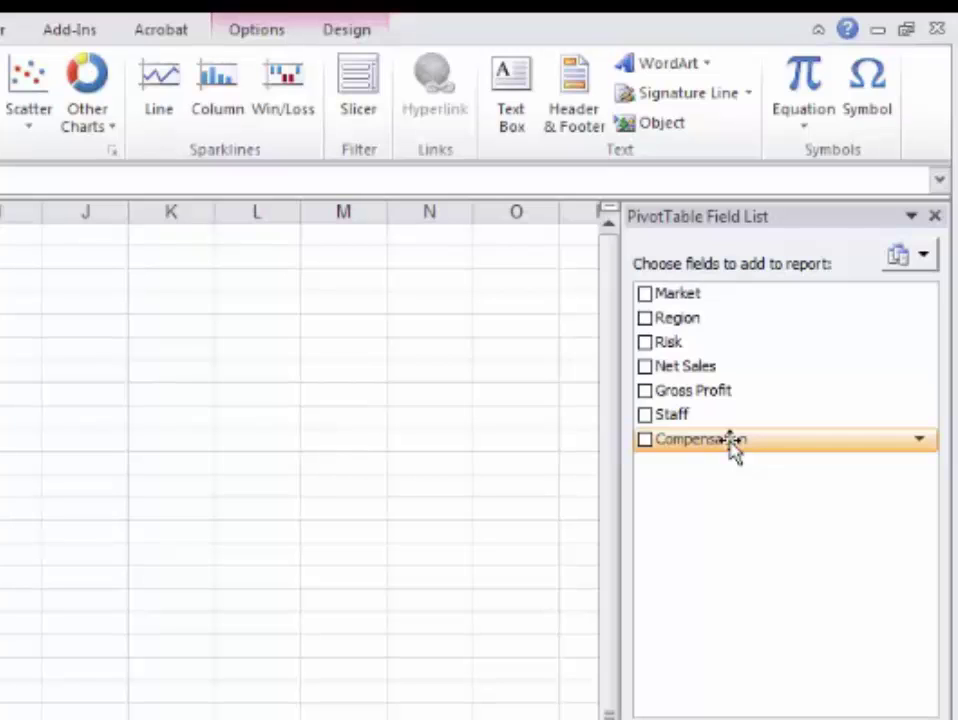
Deselect Sheet2's PivotTable, then reselect it so the PivotTable Field List reappears.
left_click(240, 430)
left_click(262, 505)
left_click(323, 547)
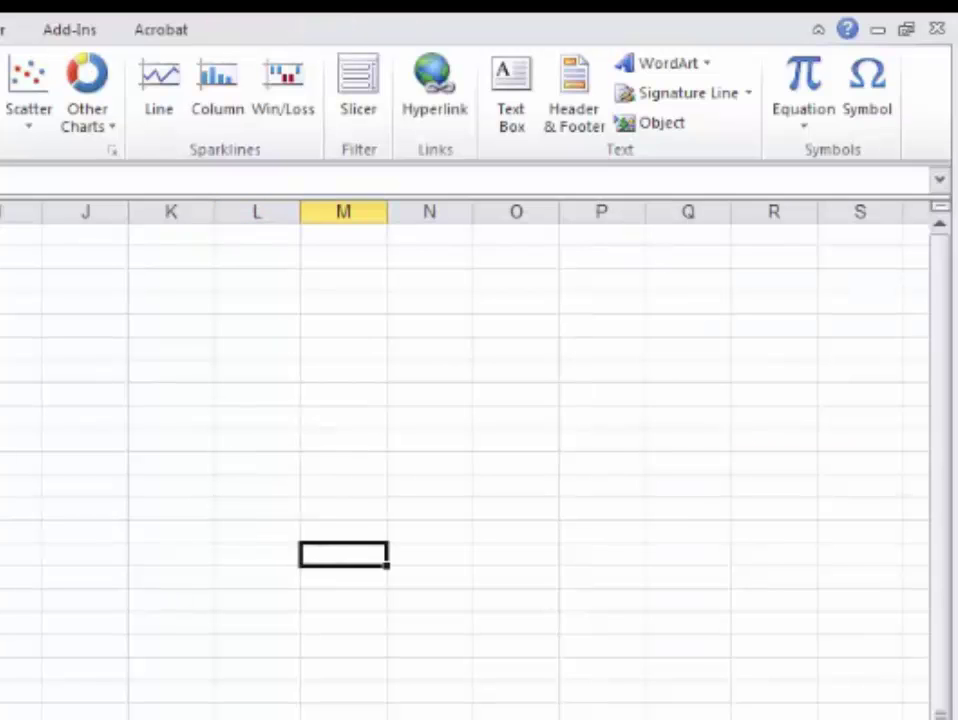
left_click(10, 575)
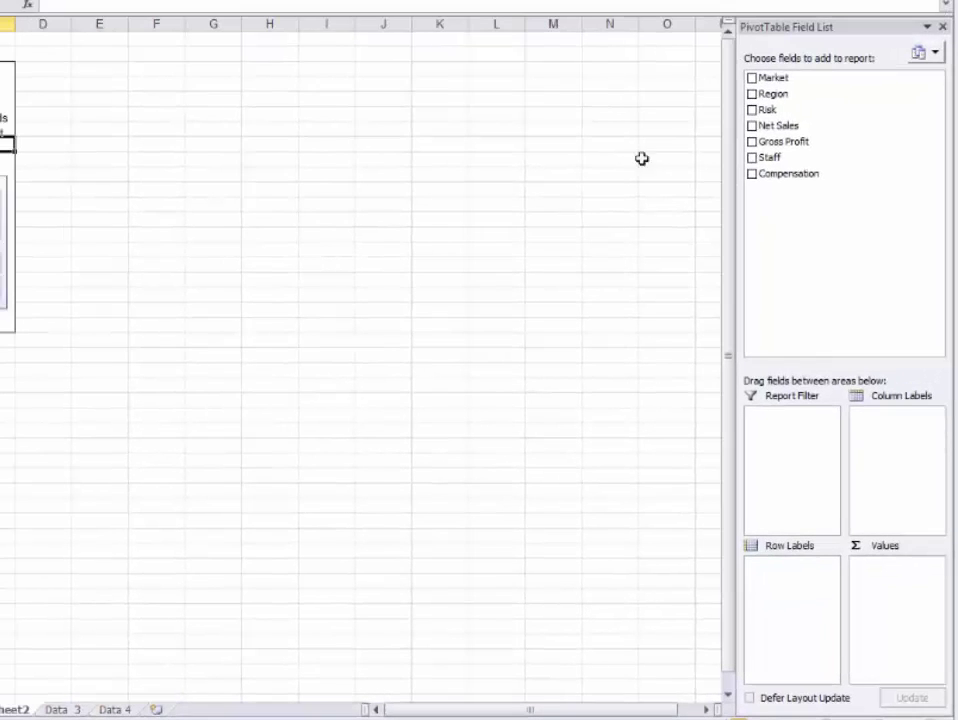
Add Market to the PivotTable values as Count of Market (93), checking the source sheet briefly.
left_click_drag(781, 83, 795, 460)
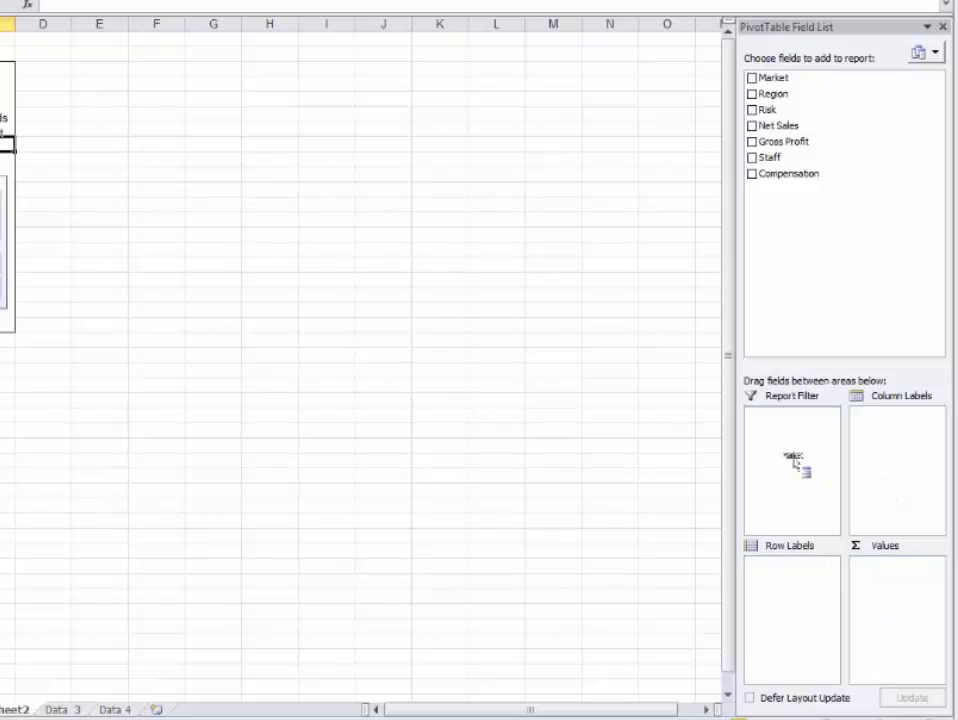
left_click_drag(795, 460, 795, 575)
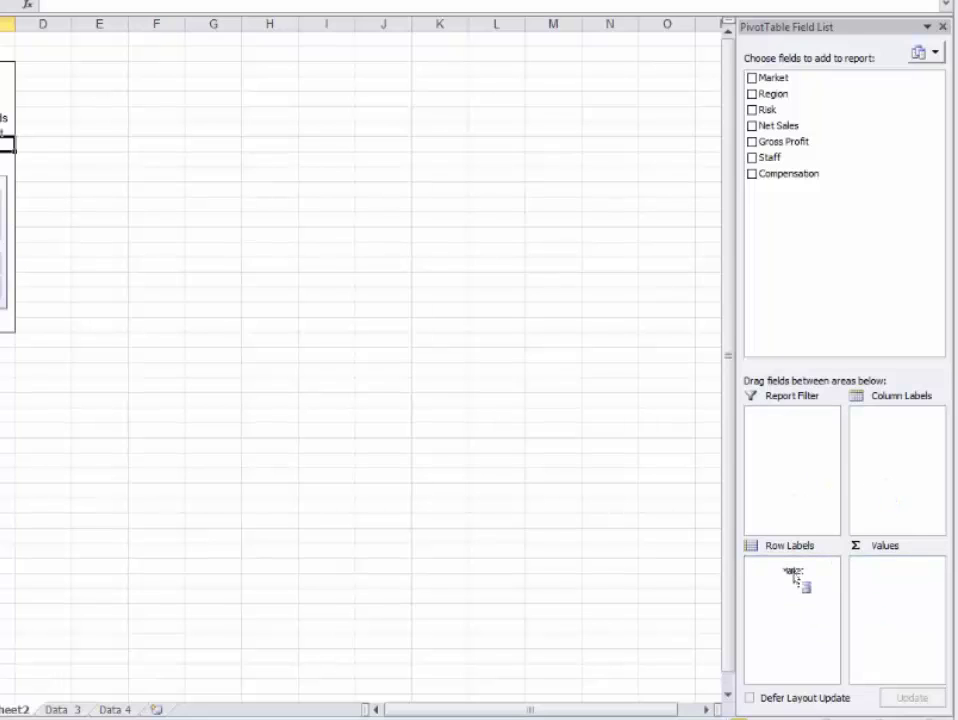
left_click_drag(795, 578, 883, 649)
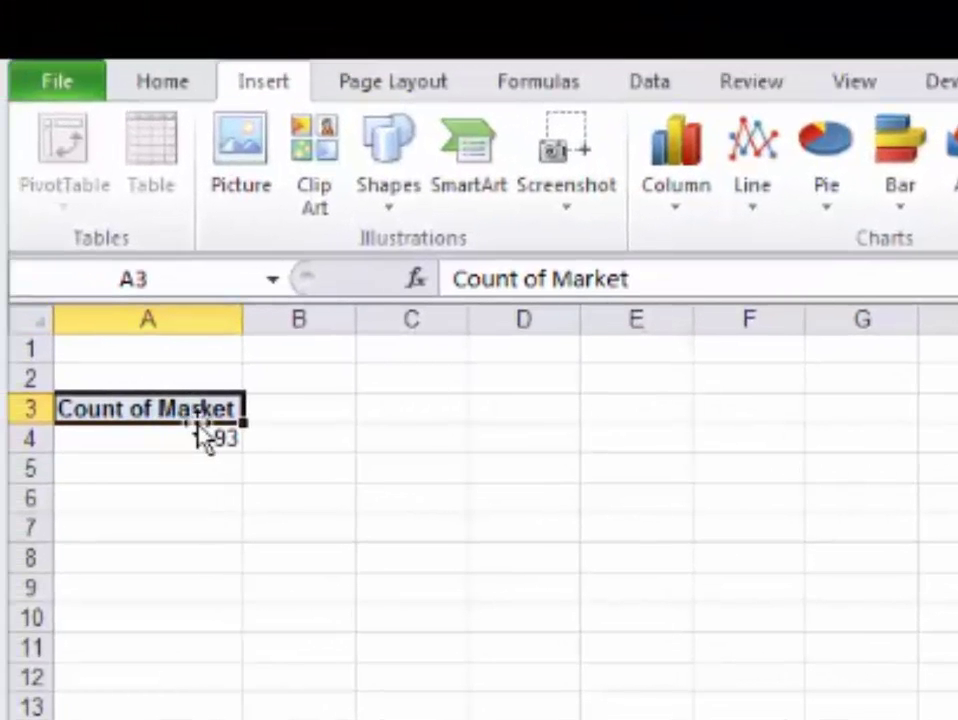
key("ctrl+Page_Down")
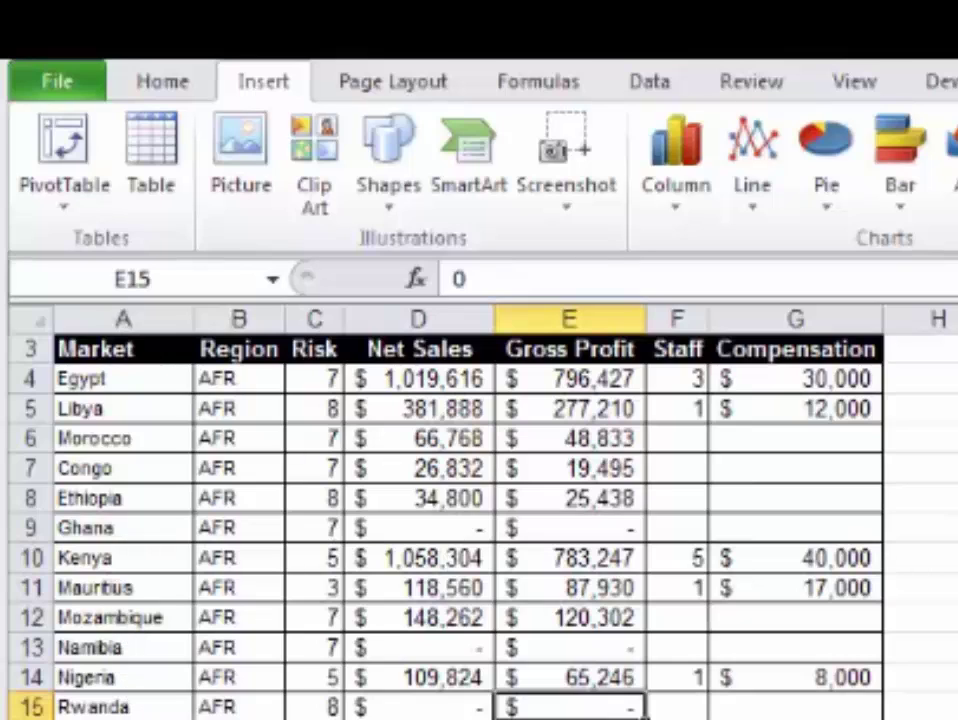
key("ctrl+Page_Up")
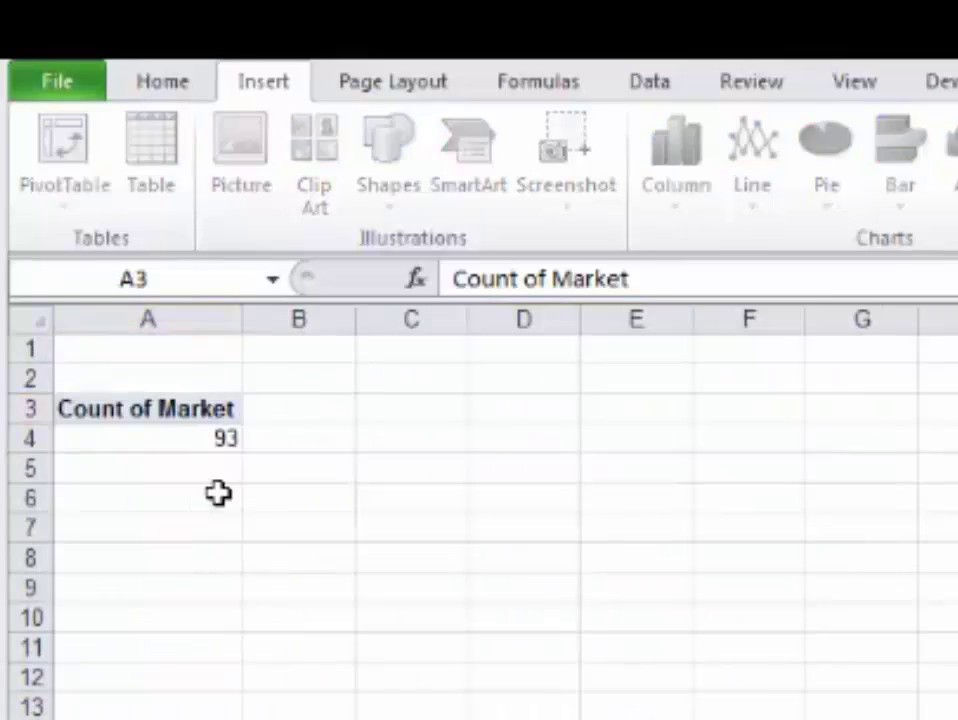
mouse_move(216, 440)
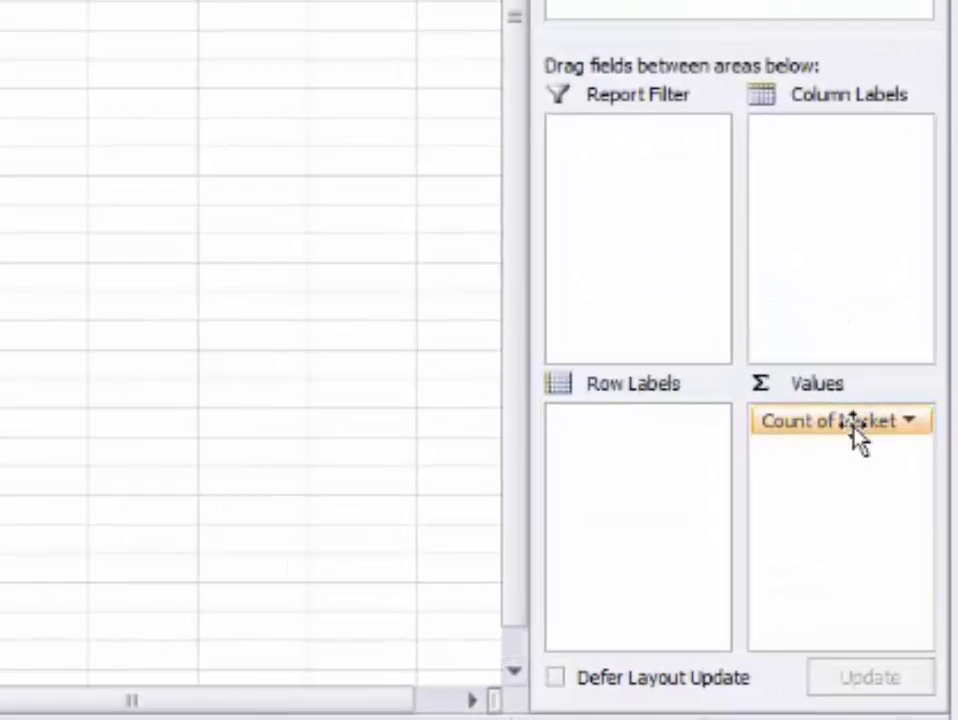
Remove Count of Market from Values, put Market in Row Labels, and select the market names.
left_click_drag(857, 440, 276, 100)
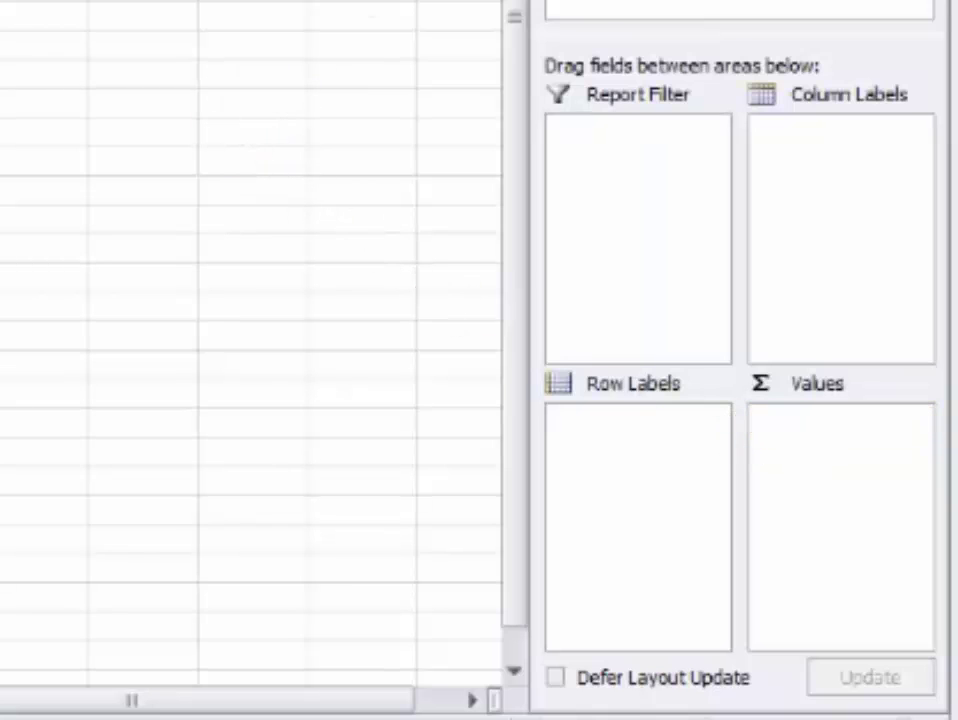
left_click_drag(607, 8, 629, 505)
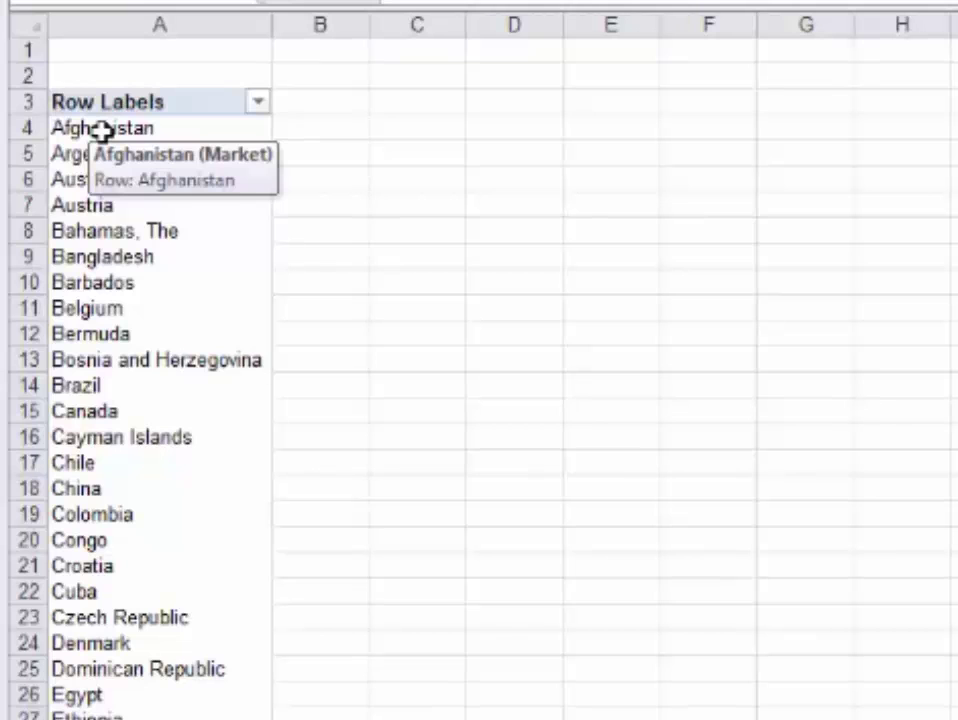
left_click_drag(103, 131, 78, 644)
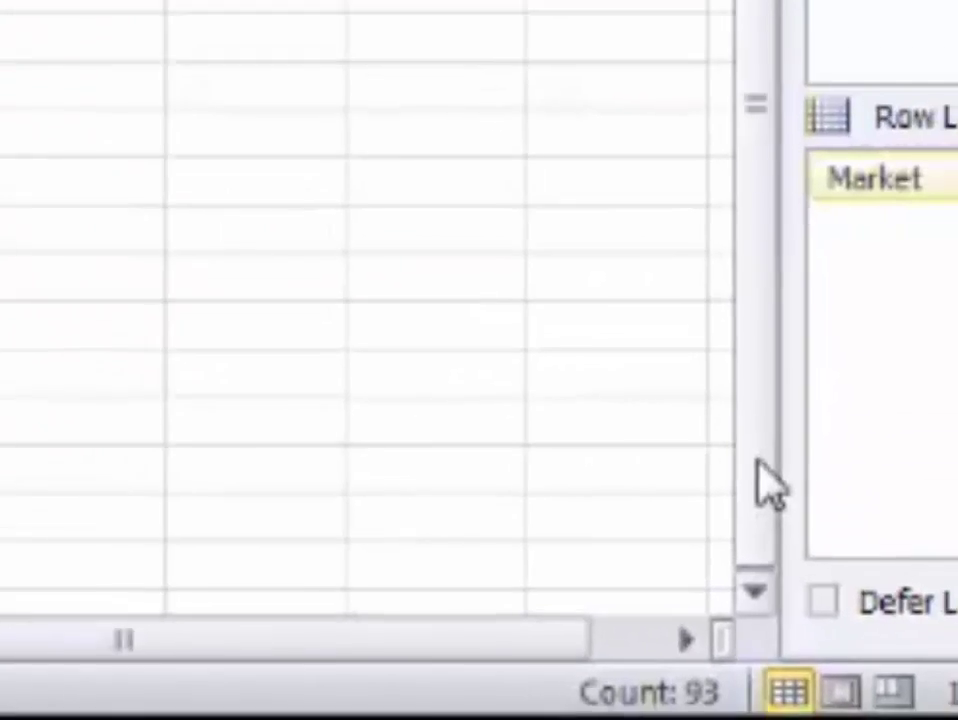
Add Net Sales to the Values area as Sum of Net Sales, e.g. 155545 for Afghanistan.
left_click_drag(770, 444, 700, 0)
left_click_drag(735, 167, 775, 0)
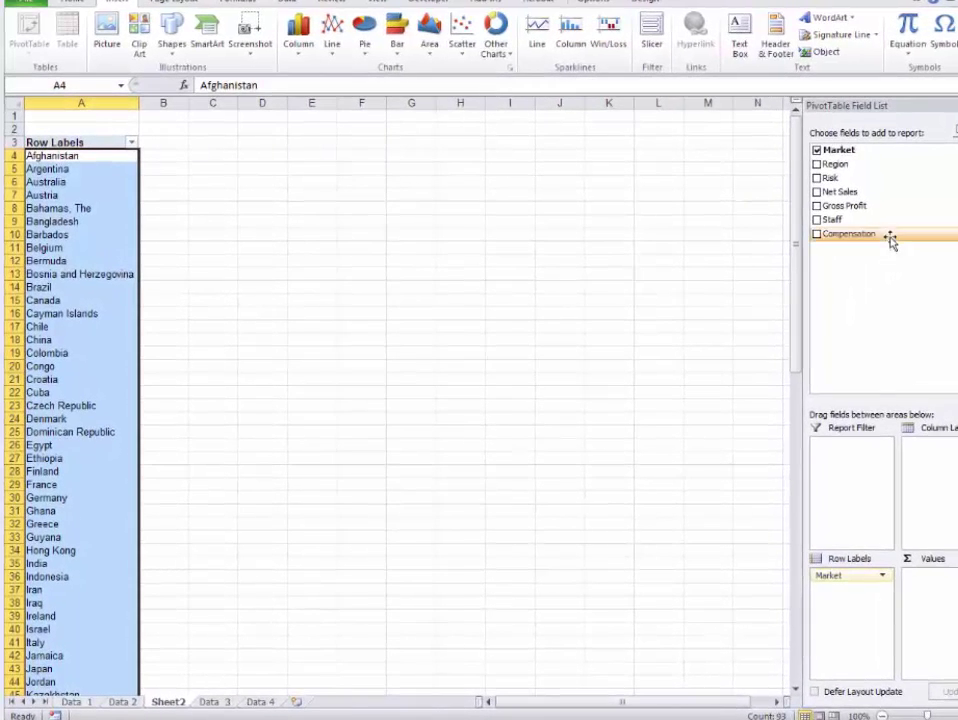
left_click_drag(832, 196, 814, 617)
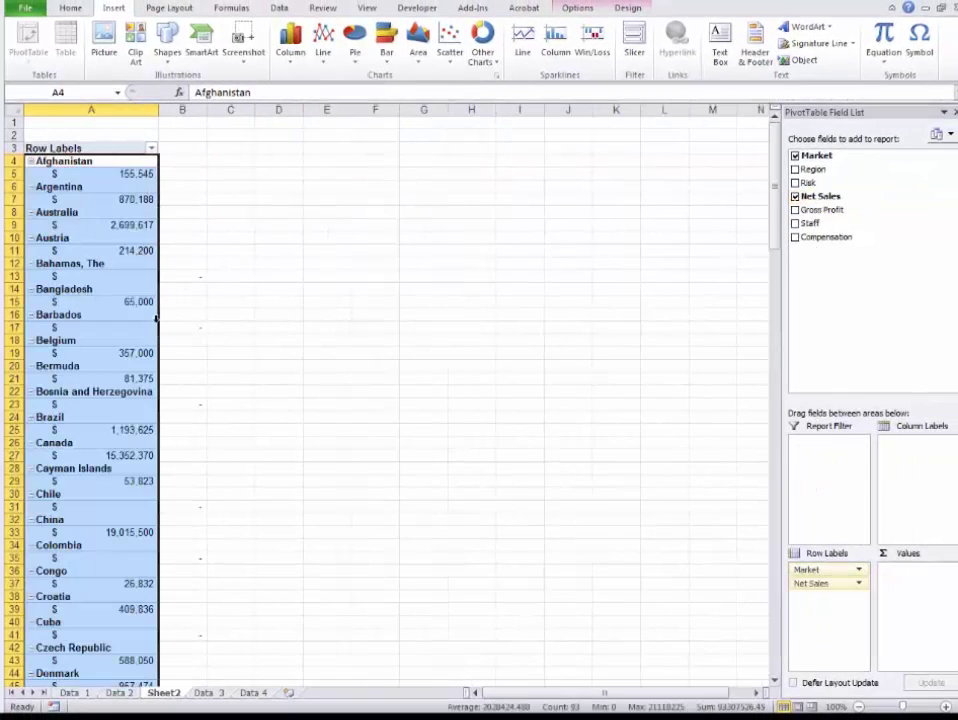
mouse_move(120, 301)
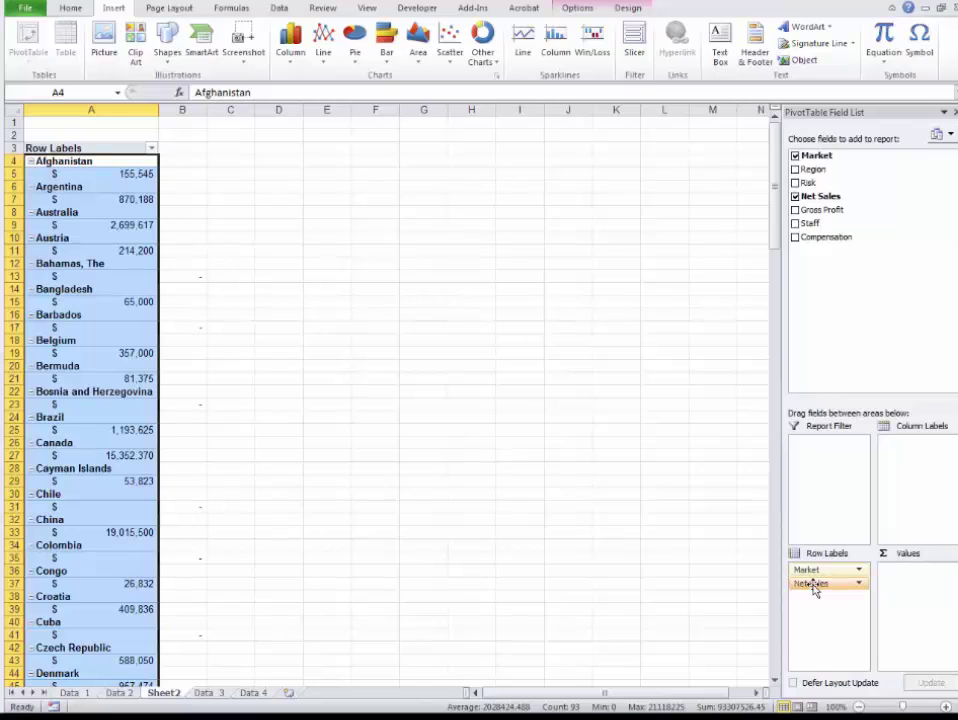
left_click_drag(813, 588, 907, 591)
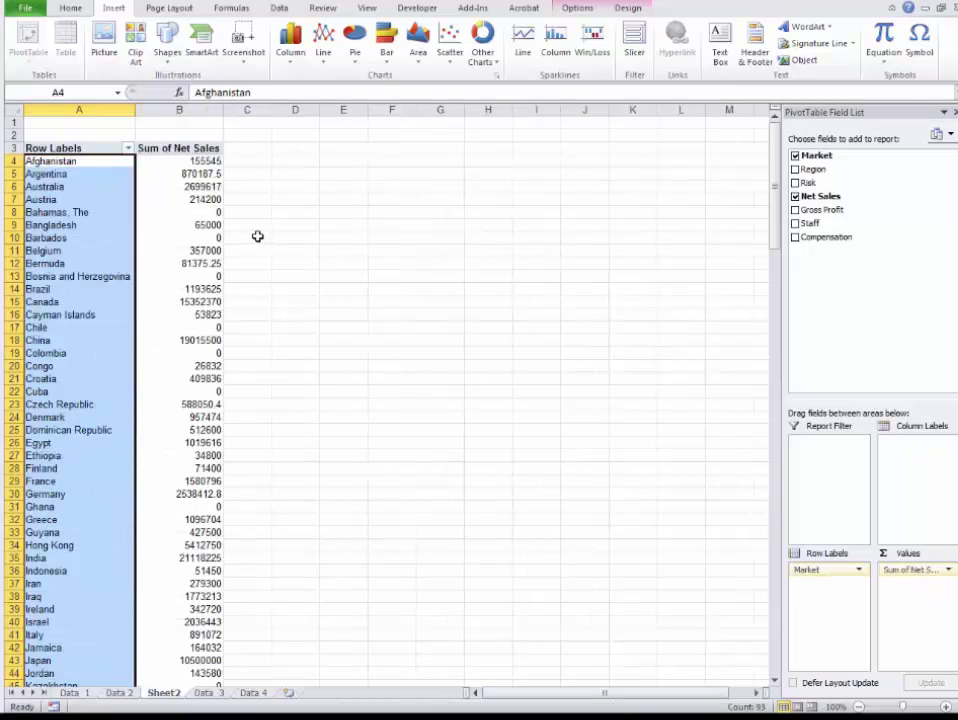
Apply the dollar Accounting Number Format to the Sum of Net Sales figures, e.g. $155,545.
mouse_move(182, 161)
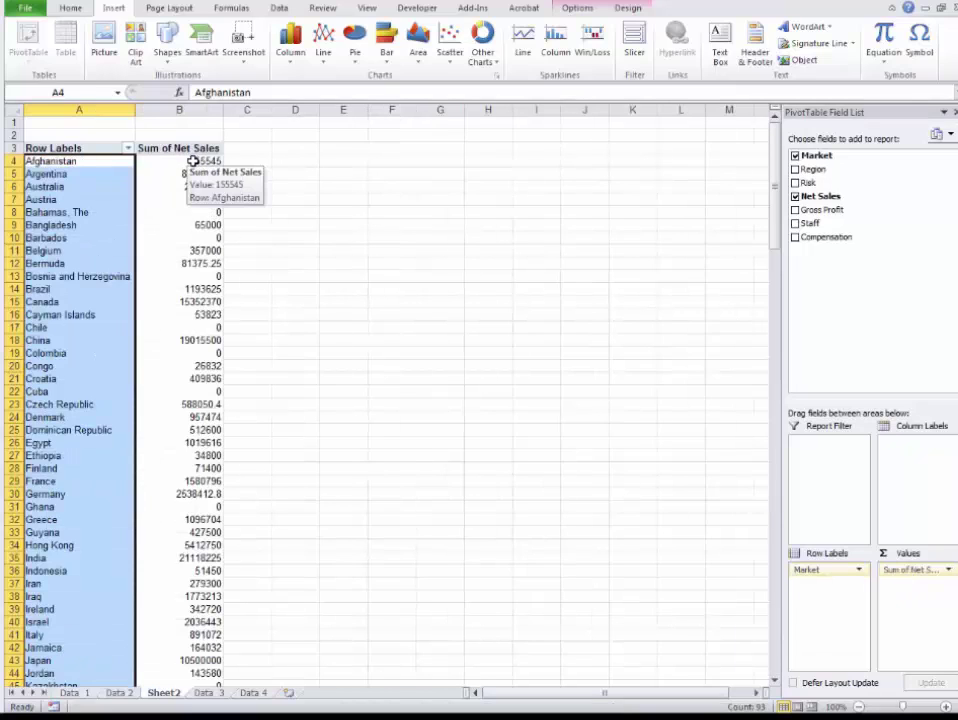
left_click_drag(180, 158, 186, 661)
left_click(70, 9)
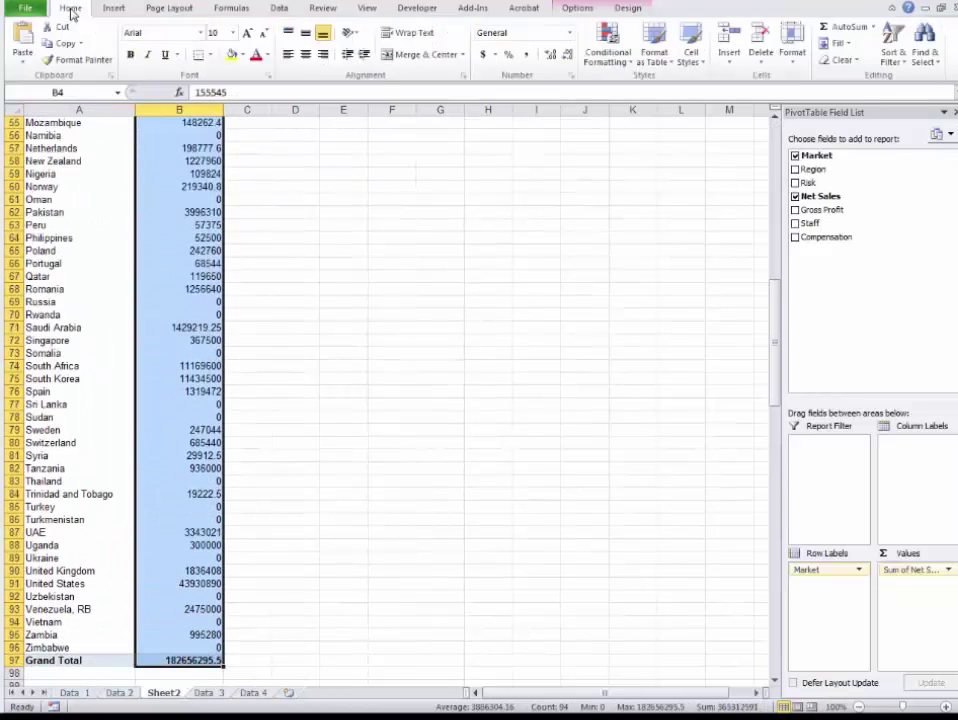
left_click(485, 55)
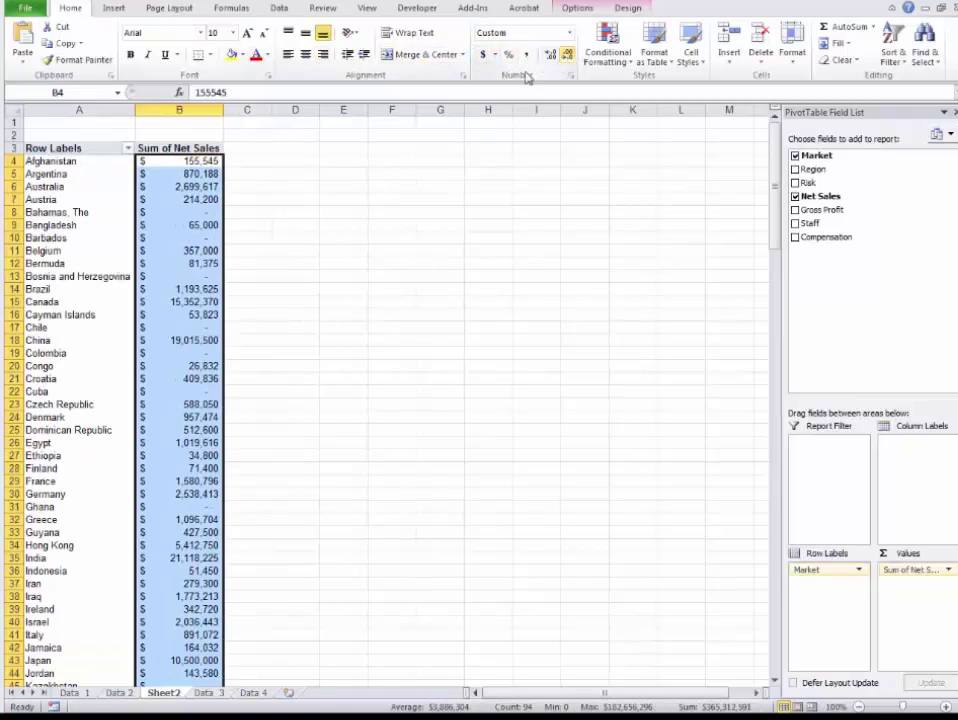
left_click(198, 198)
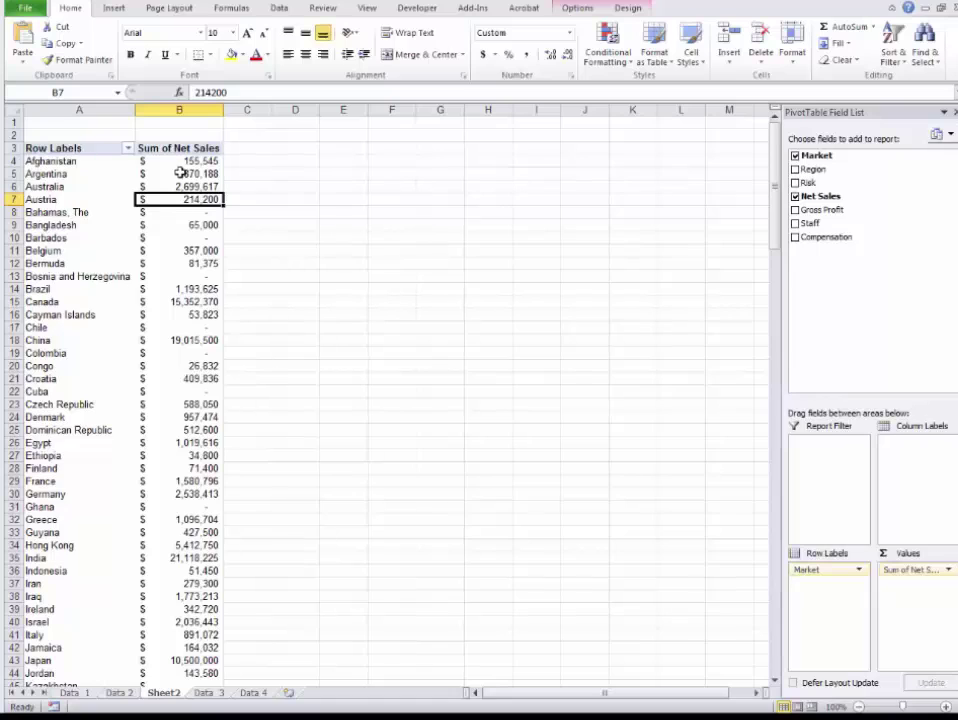
mouse_move(201, 341)
Add Staff as Count of Staff and format column C in Comma Style with no decimals.
left_click_drag(811, 224, 911, 606)
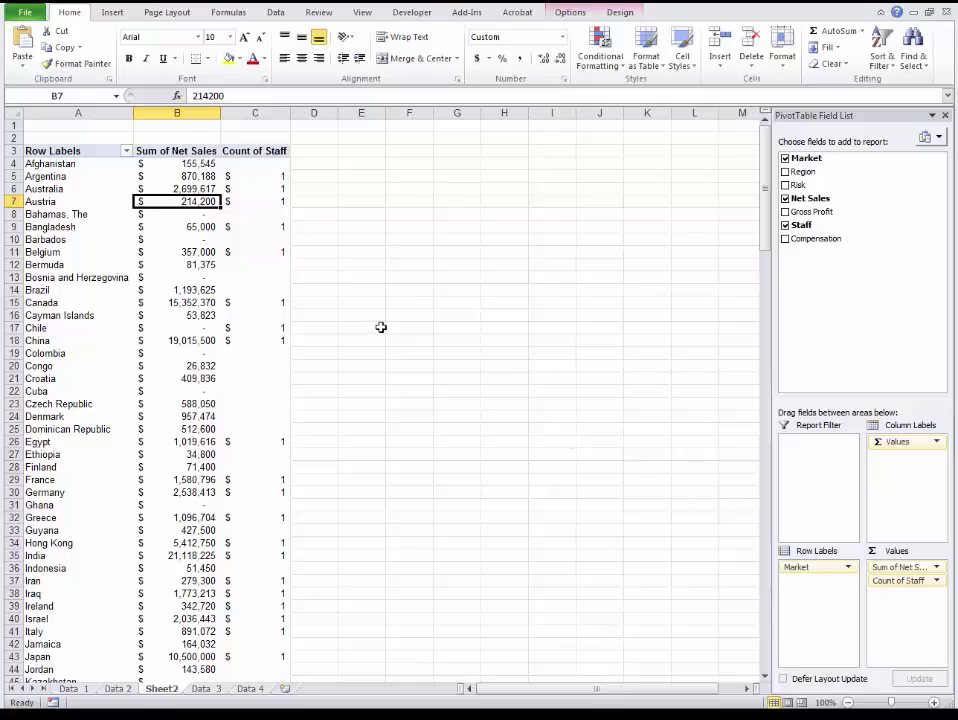
mouse_move(257, 177)
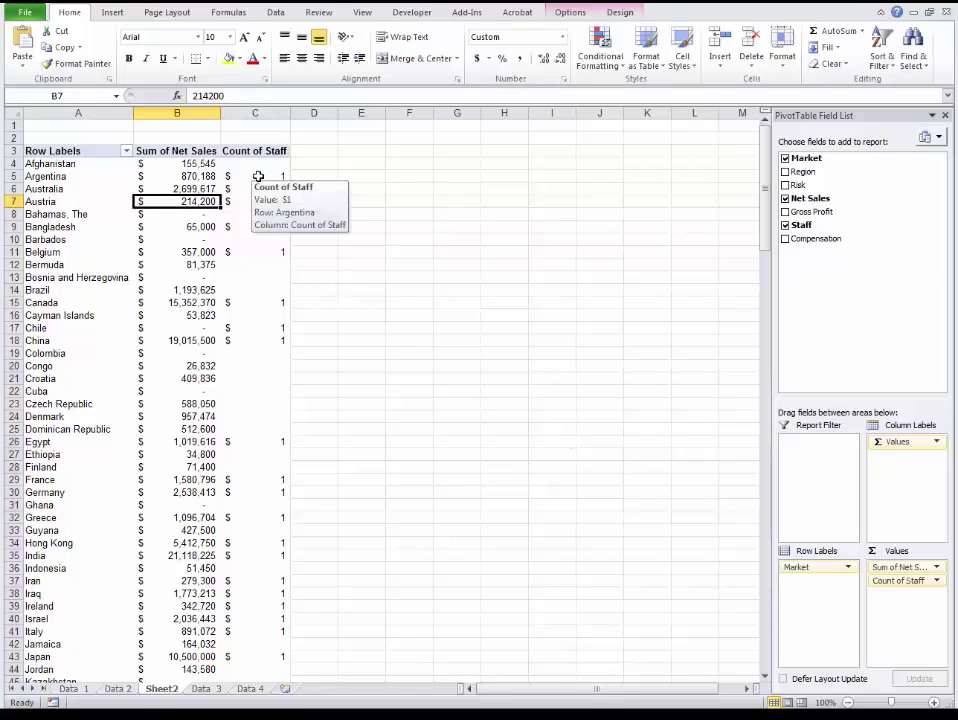
left_click_drag(257, 177, 275, 669)
left_click(520, 60)
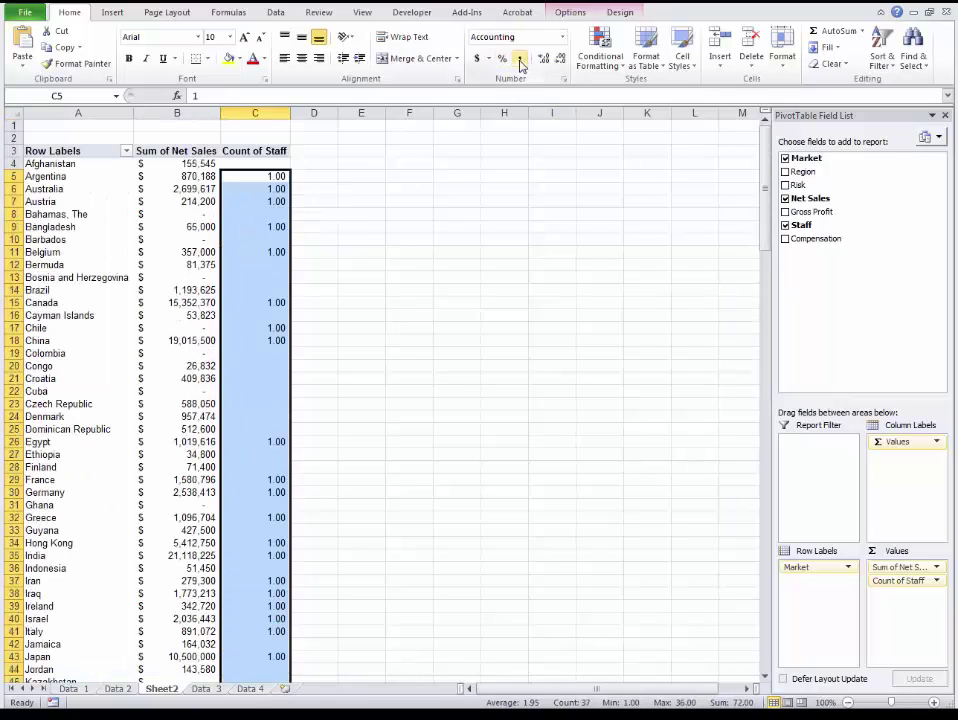
left_click(561, 59)
left_click(561, 59)
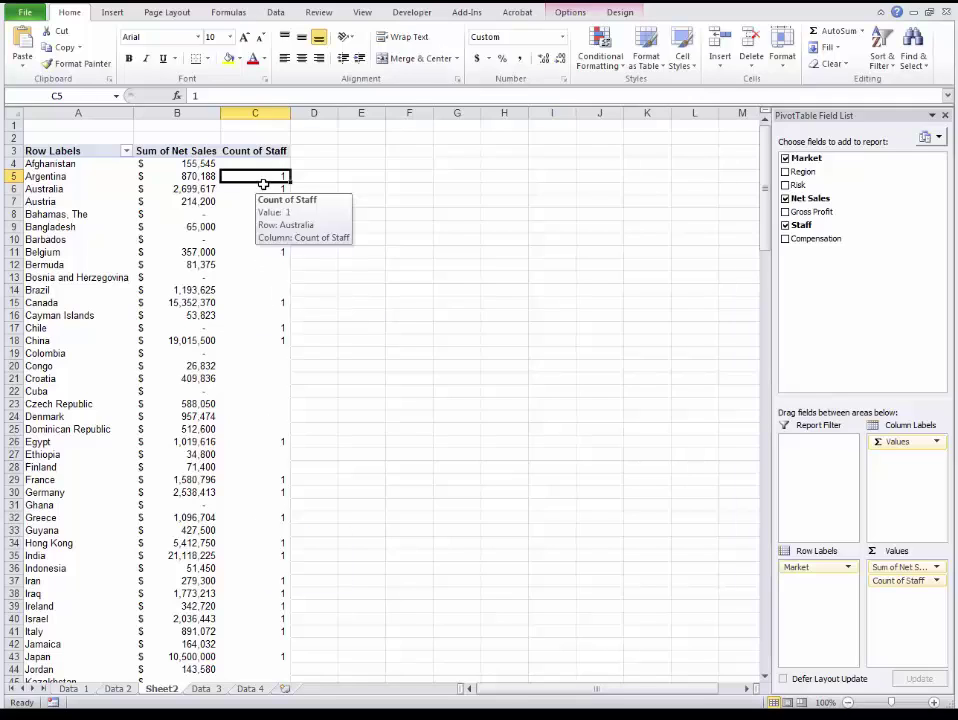
mouse_move(259, 175)
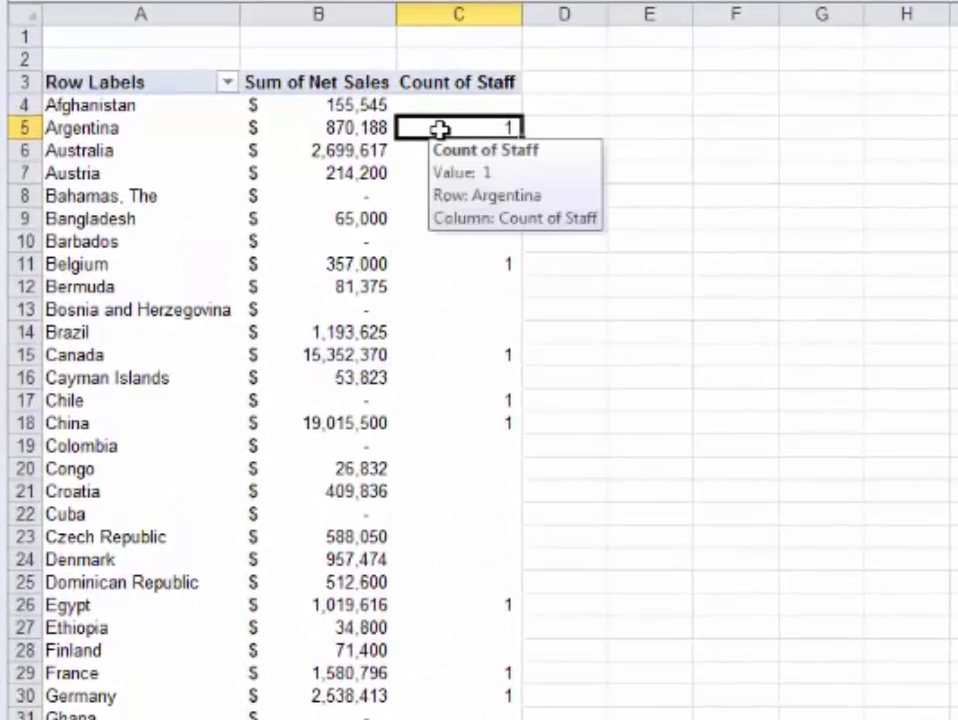
Summarize the Staff value field by Sum, then verify totals like 150 for Australia and 250 for China.
right_click(440, 133)
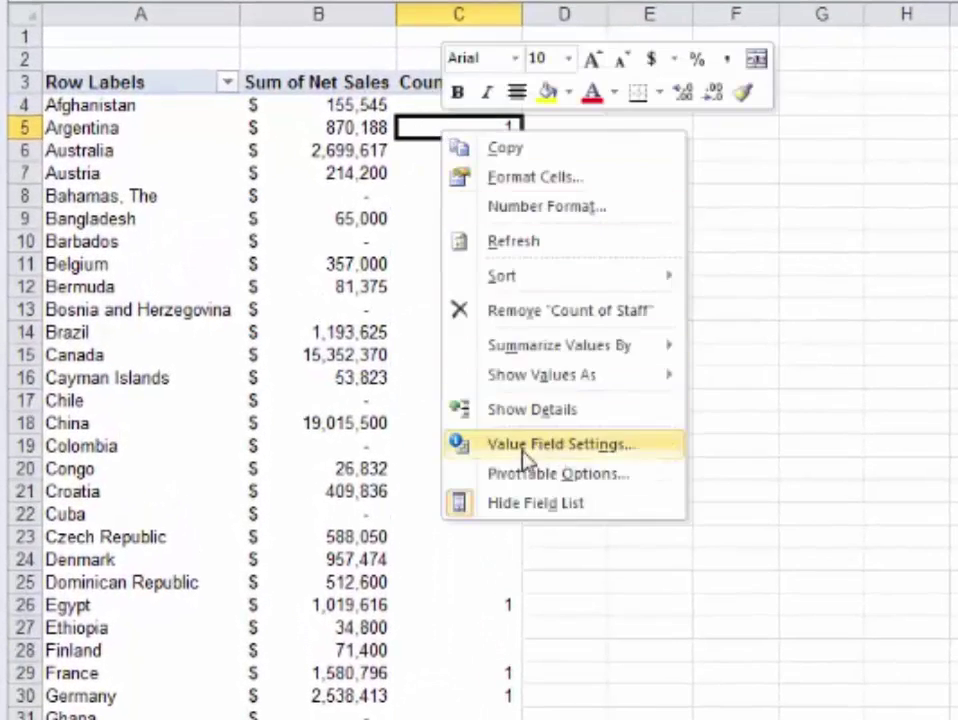
left_click(635, 453)
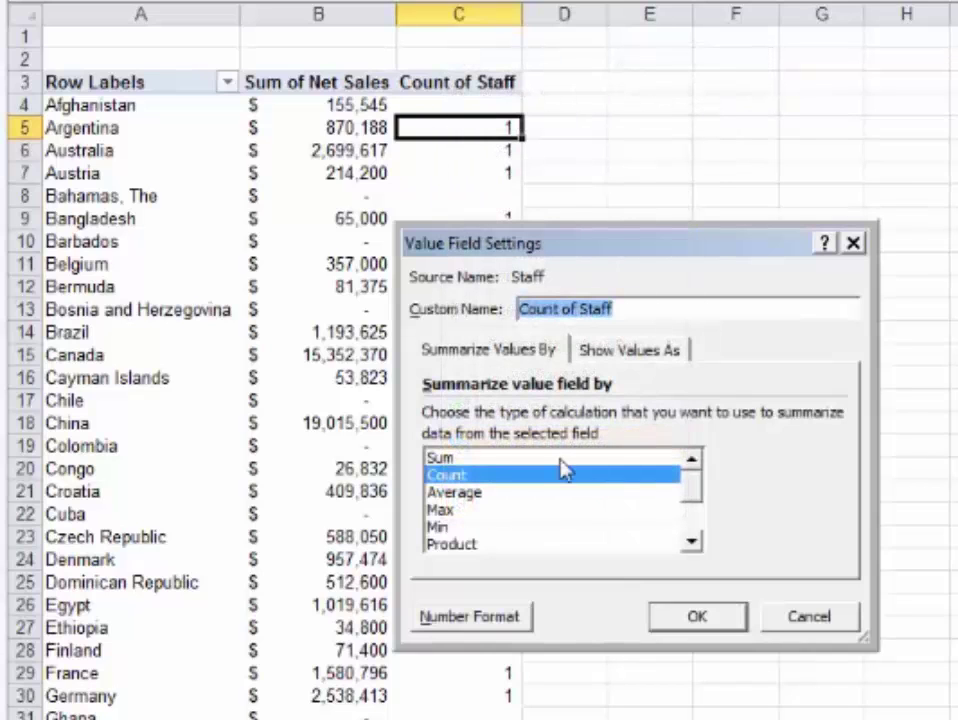
double_click(468, 458)
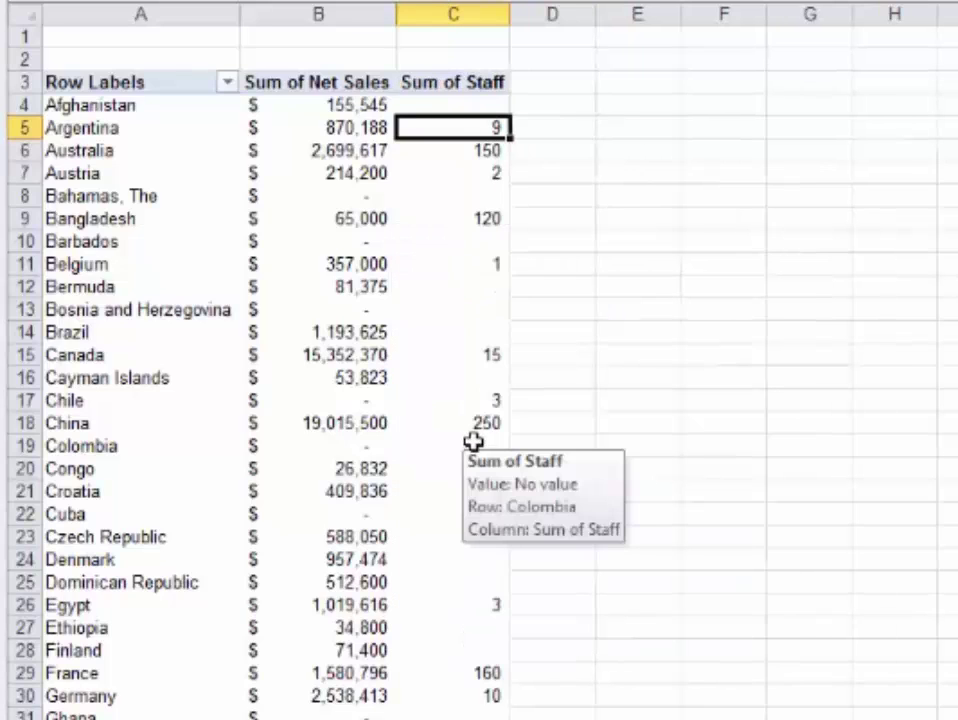
left_click(468, 151)
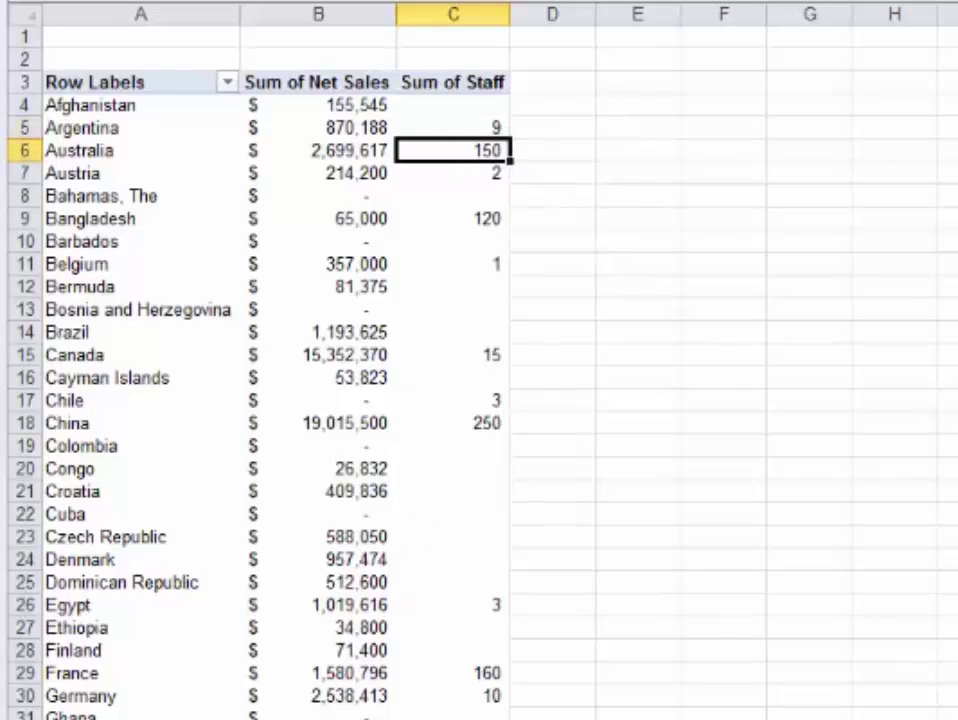
key("Up")
key("Up")
key("Up")
scroll(457, 207, "down", 1)
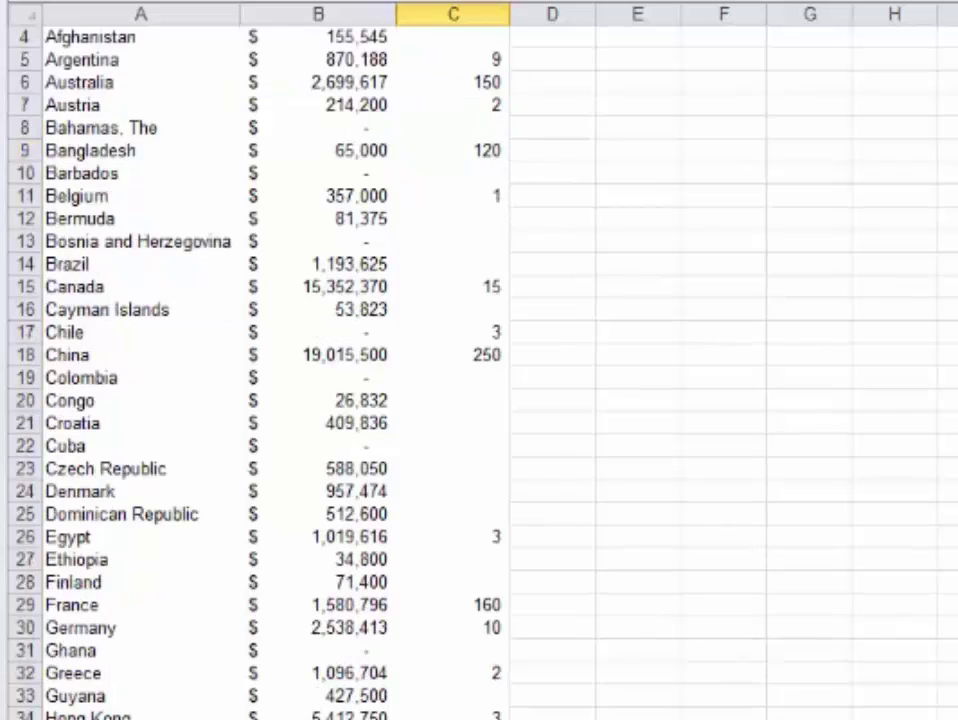
left_click(456, 353)
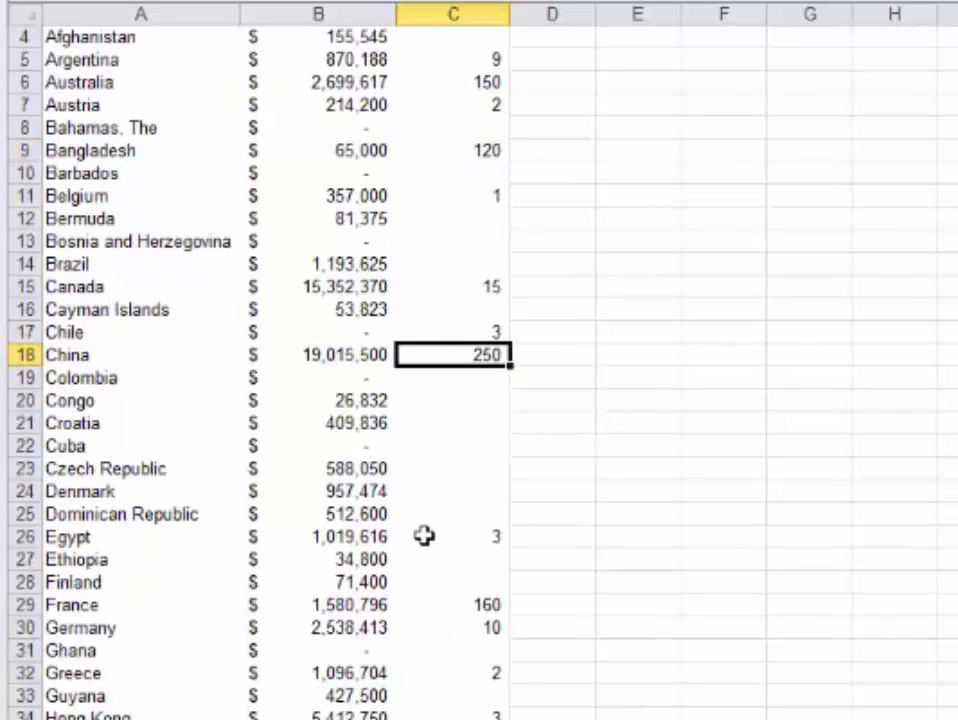
key("ctrl+Home")
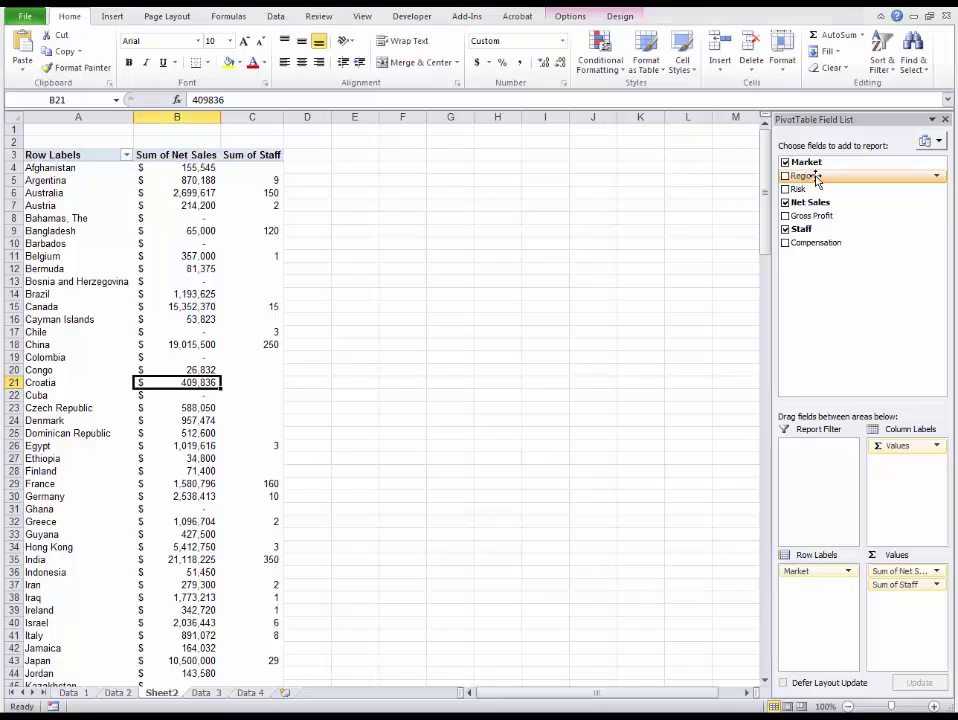
Move Region from Row Labels to Column Labels, then into Report Filter, left at (All).
left_click_drag(817, 178, 819, 607)
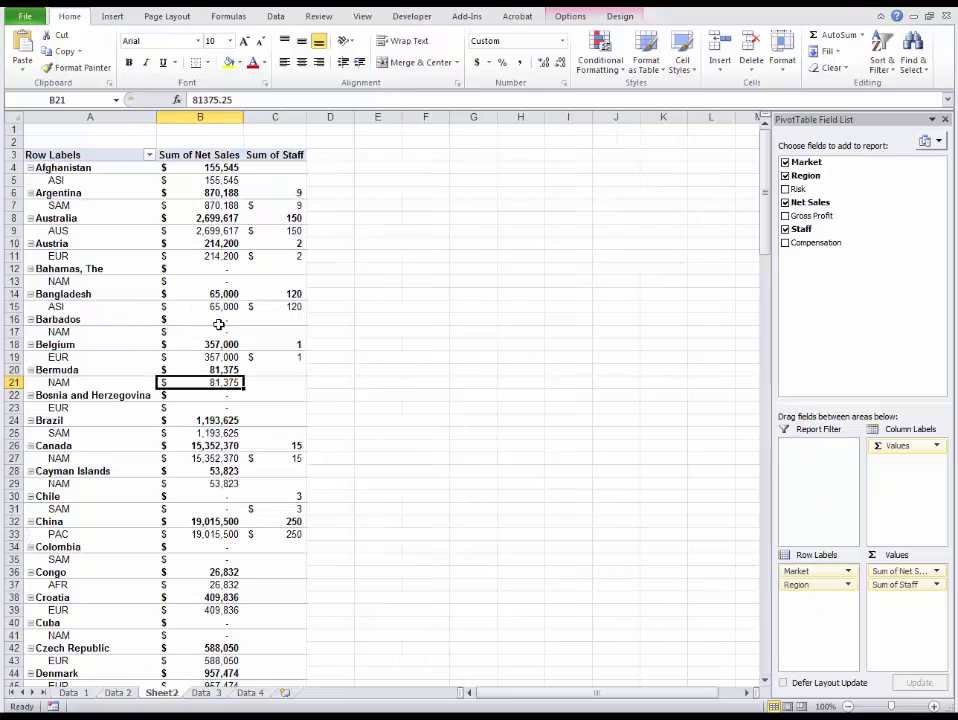
left_click_drag(807, 591, 895, 476)
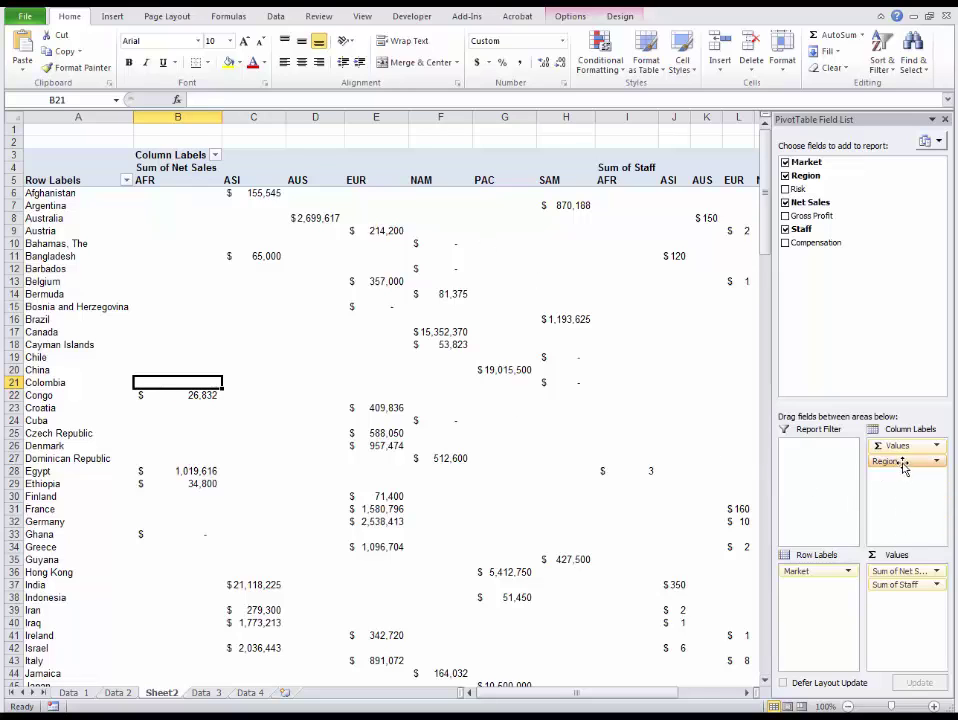
left_click_drag(902, 462, 815, 468)
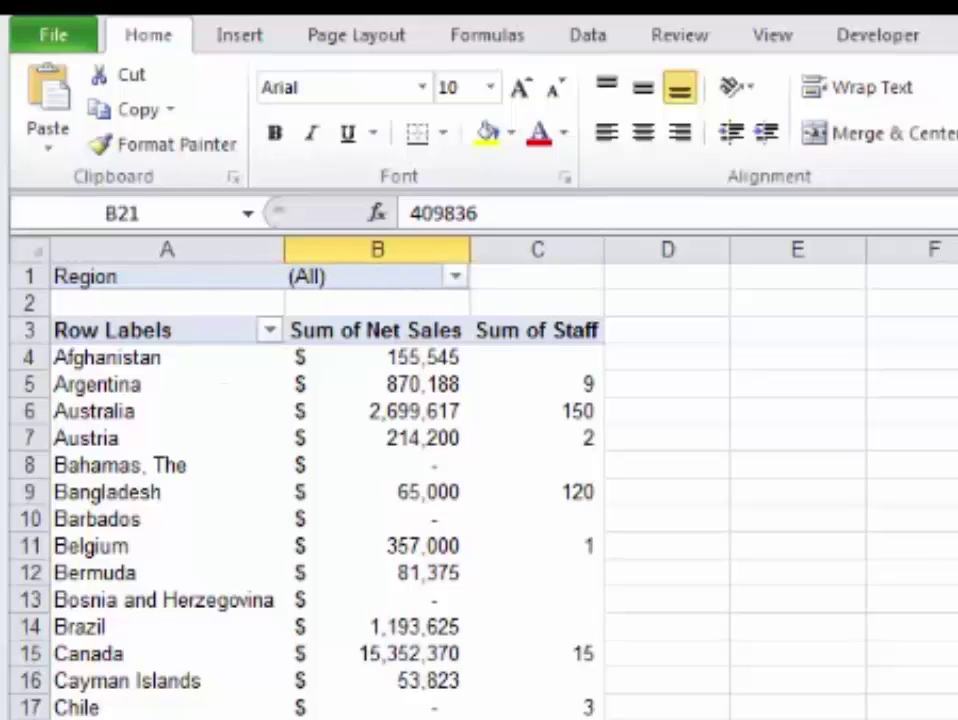
Filter the PivotTable to the EUR region and check its totals, including 424 staff.
left_click(459, 283)
left_click(459, 283)
left_click(455, 284)
left_click(149, 451)
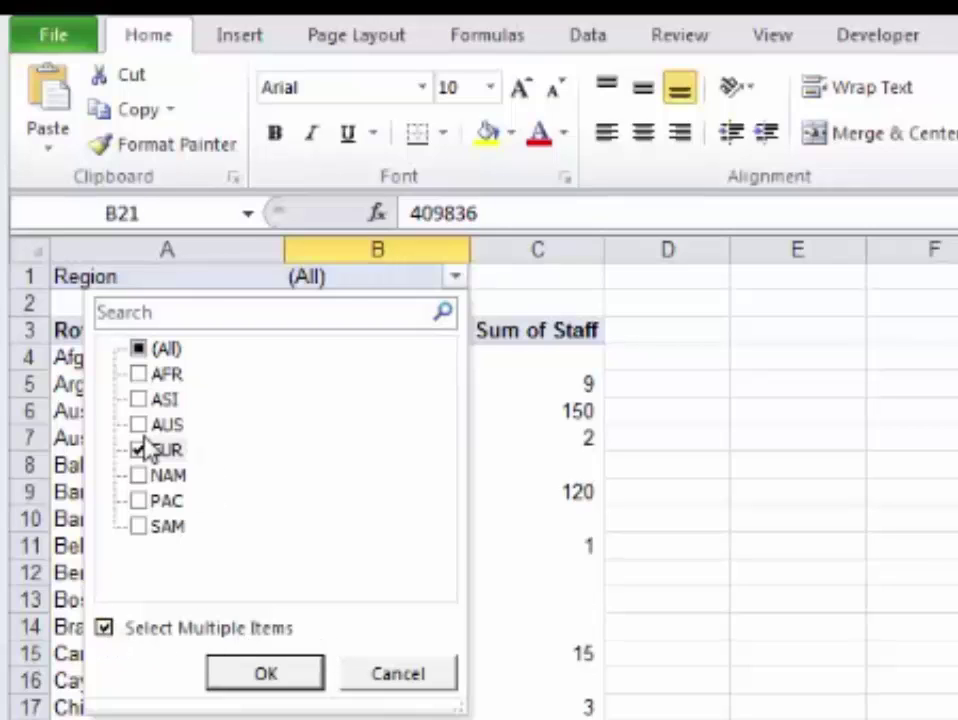
left_click(138, 399)
left_click(138, 374)
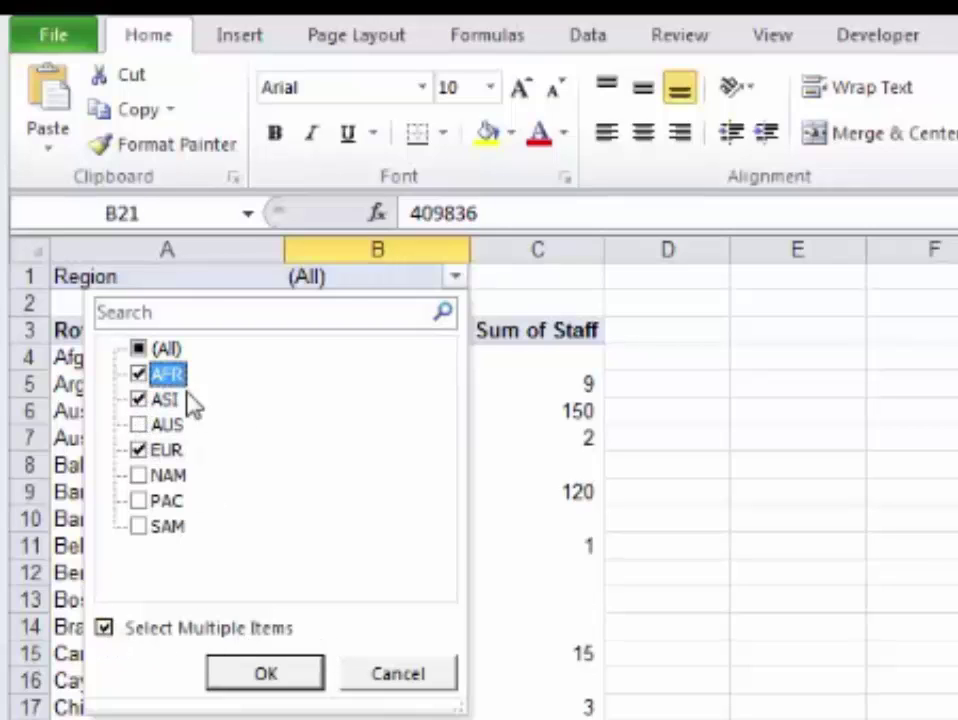
left_click(138, 348)
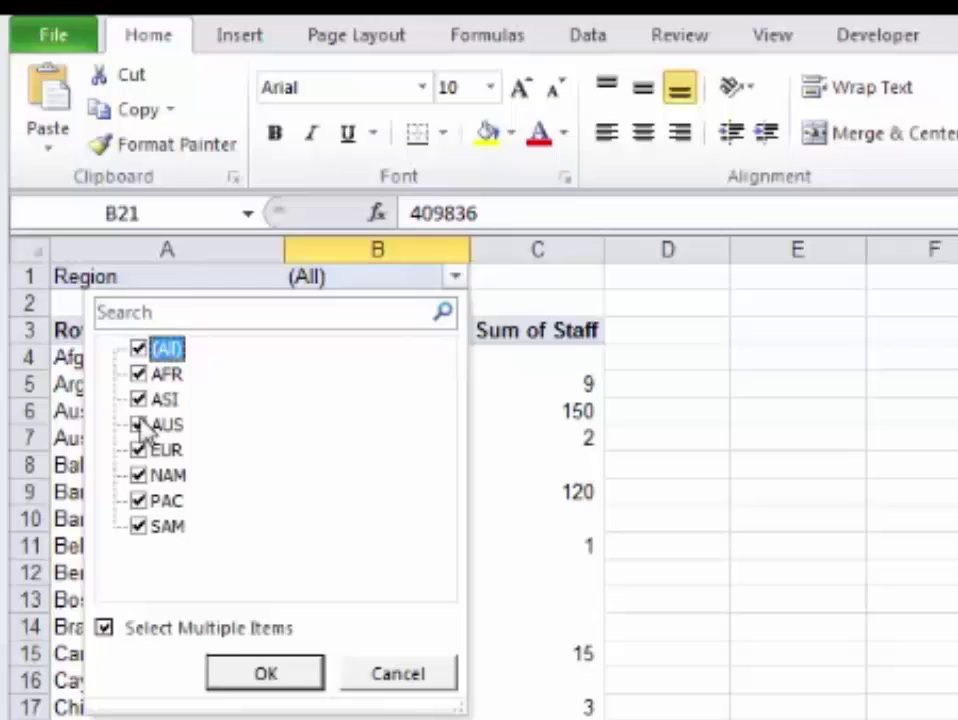
left_click(138, 348)
left_click(138, 450)
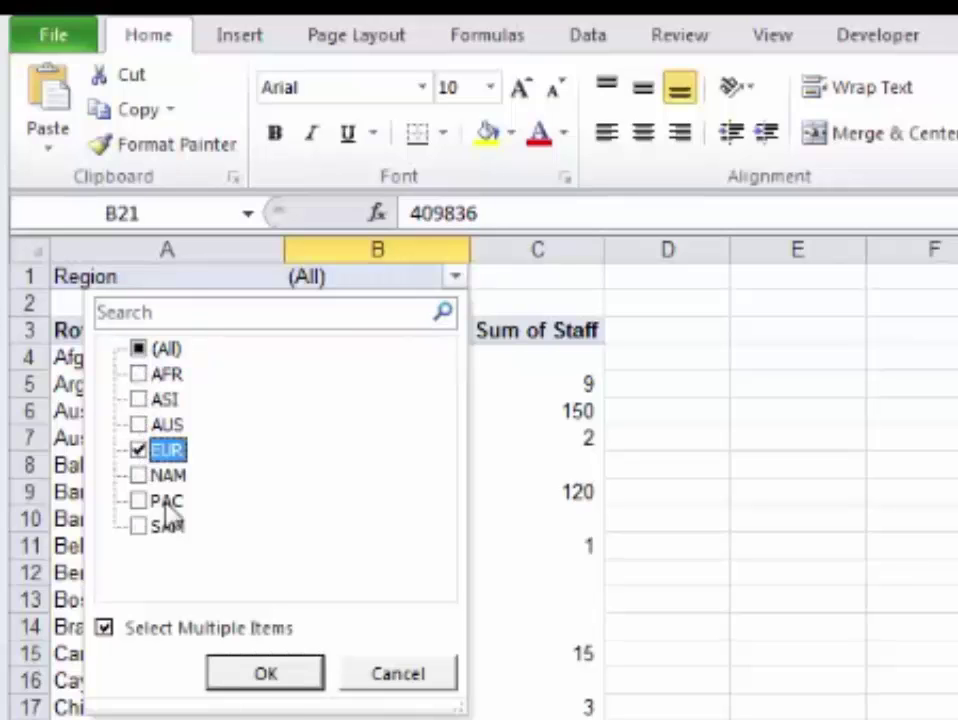
left_click(270, 675)
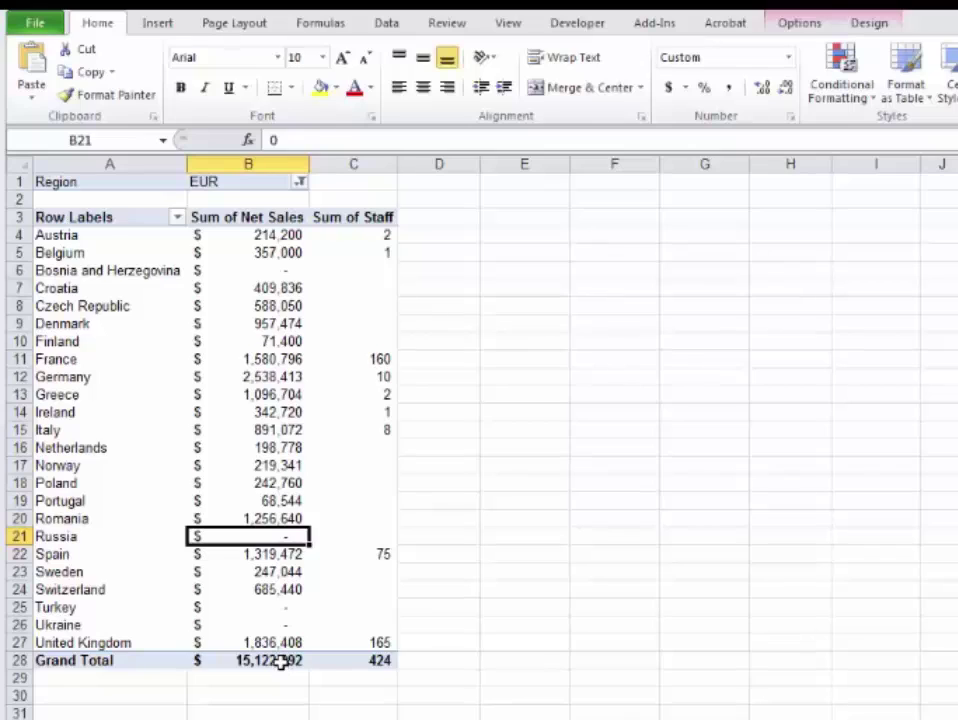
left_click(282, 660)
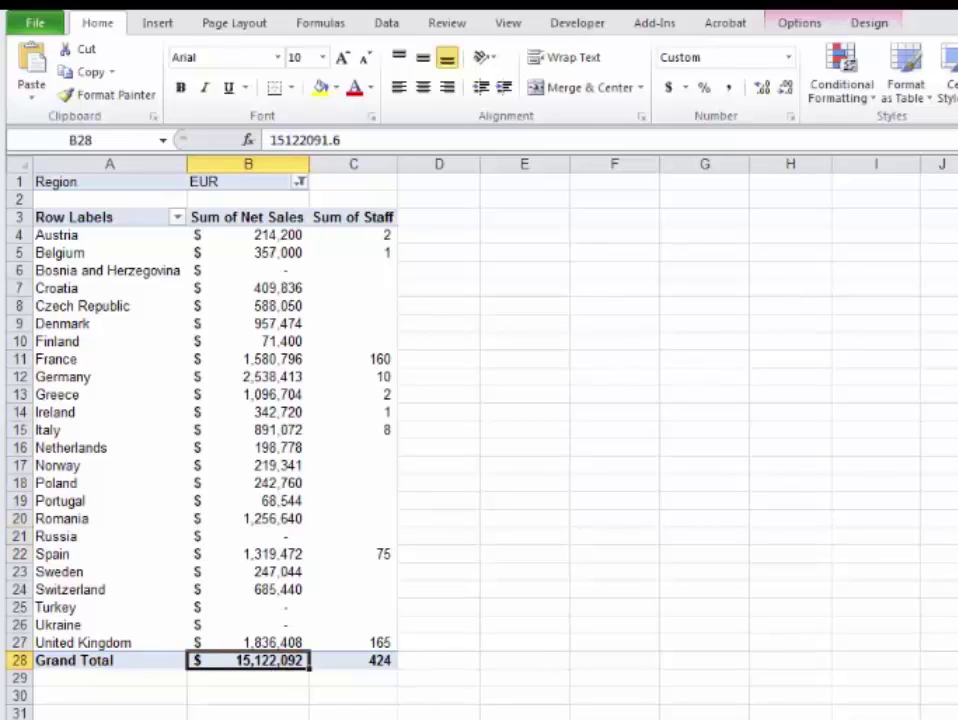
left_click(379, 660)
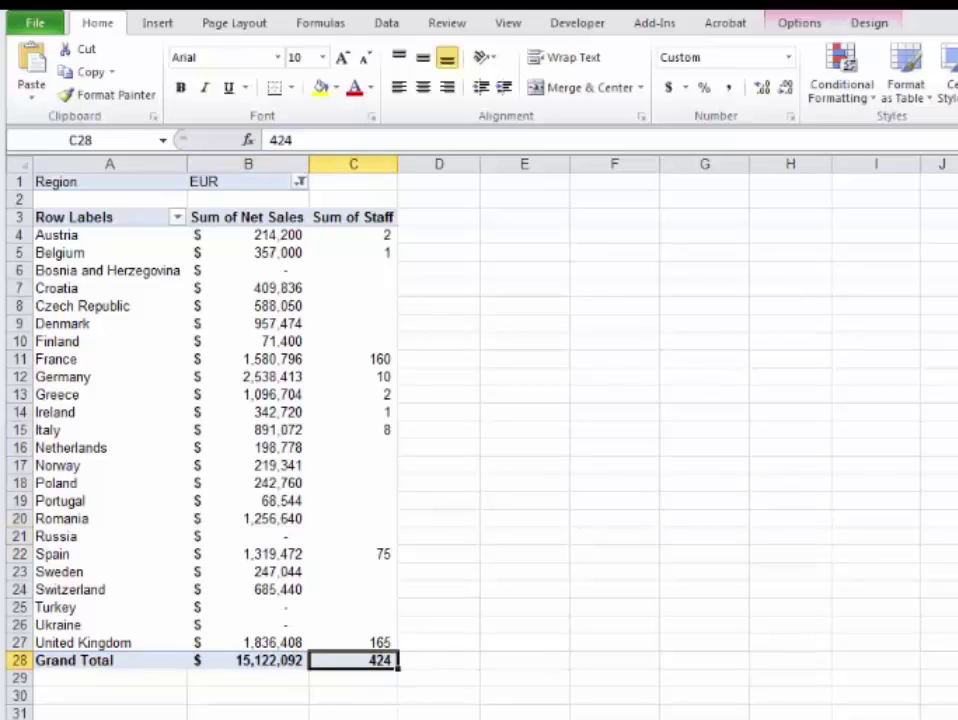
Switch the Region filter to ASI only and remove Market from the rows.
left_click(300, 183)
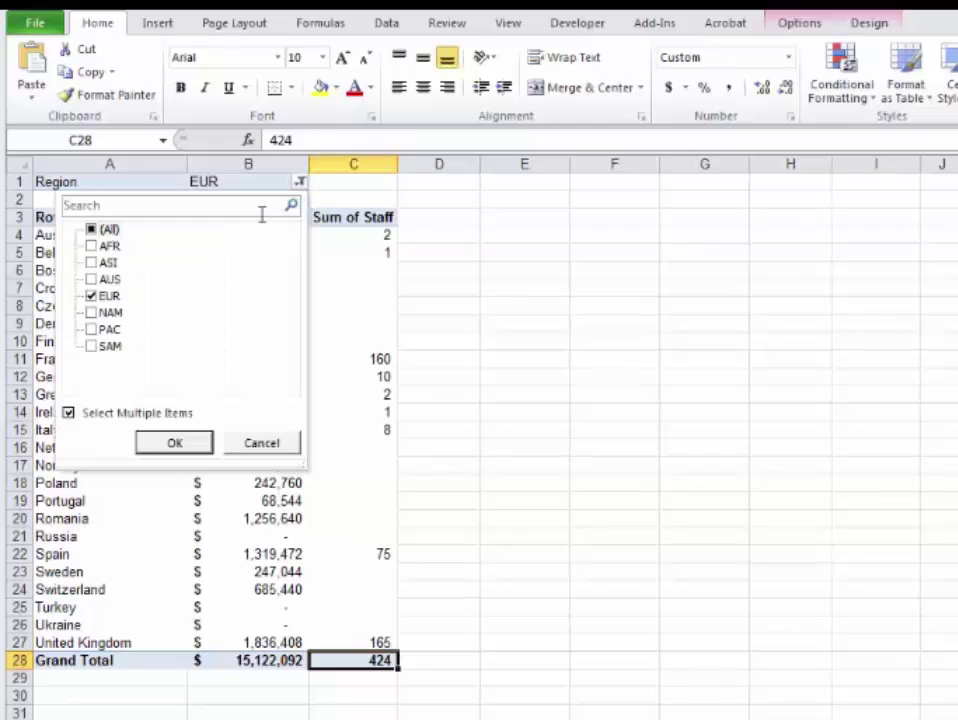
left_click(91, 296)
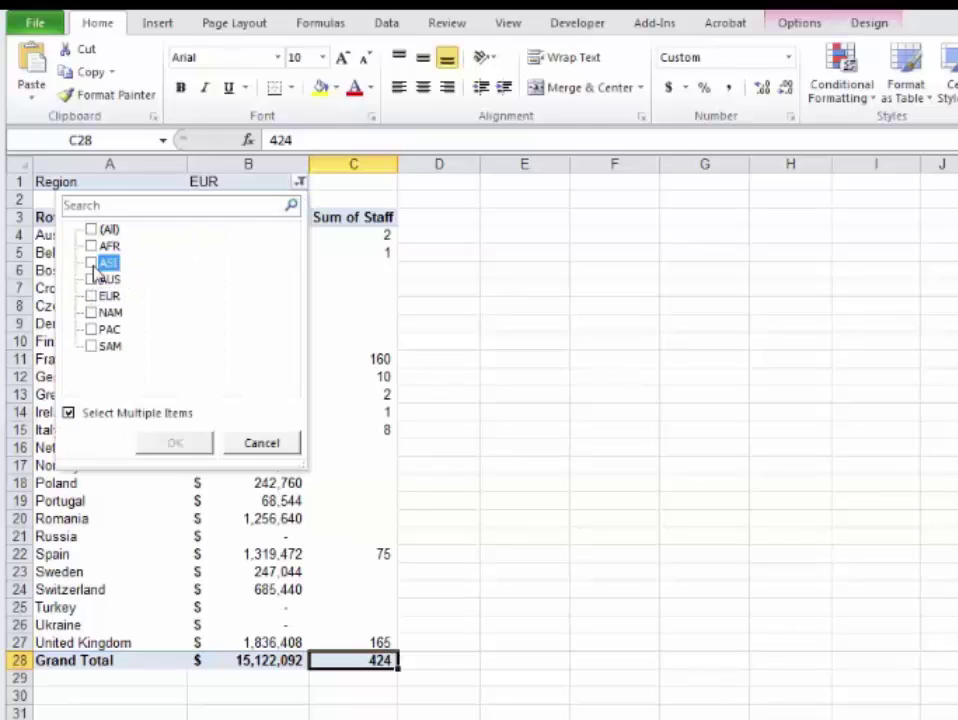
left_click(91, 262)
left_click(176, 443)
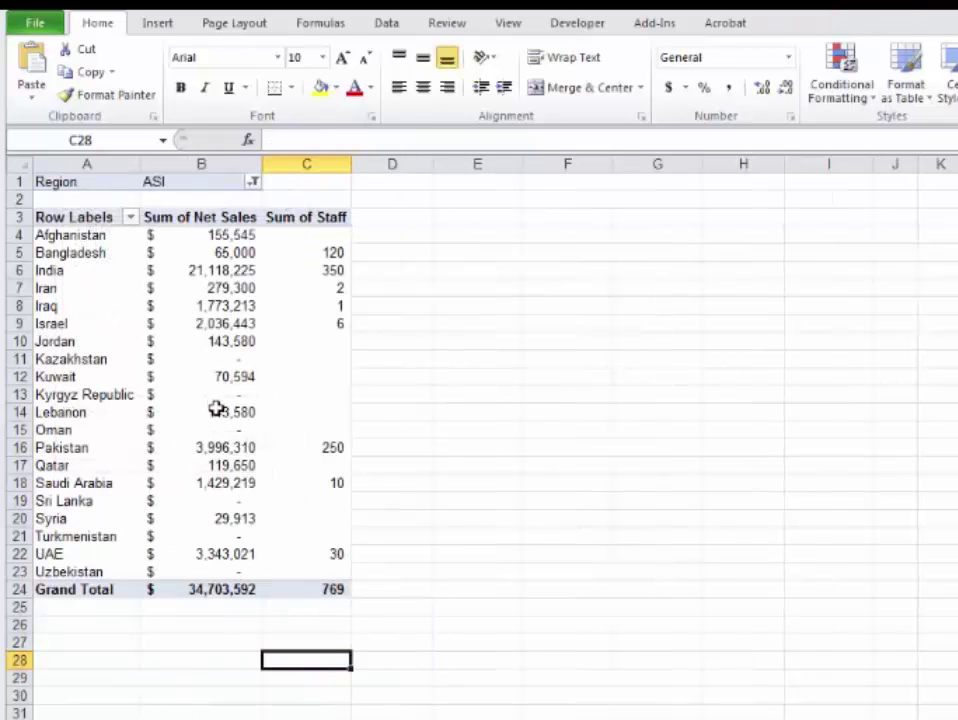
mouse_move(217, 412)
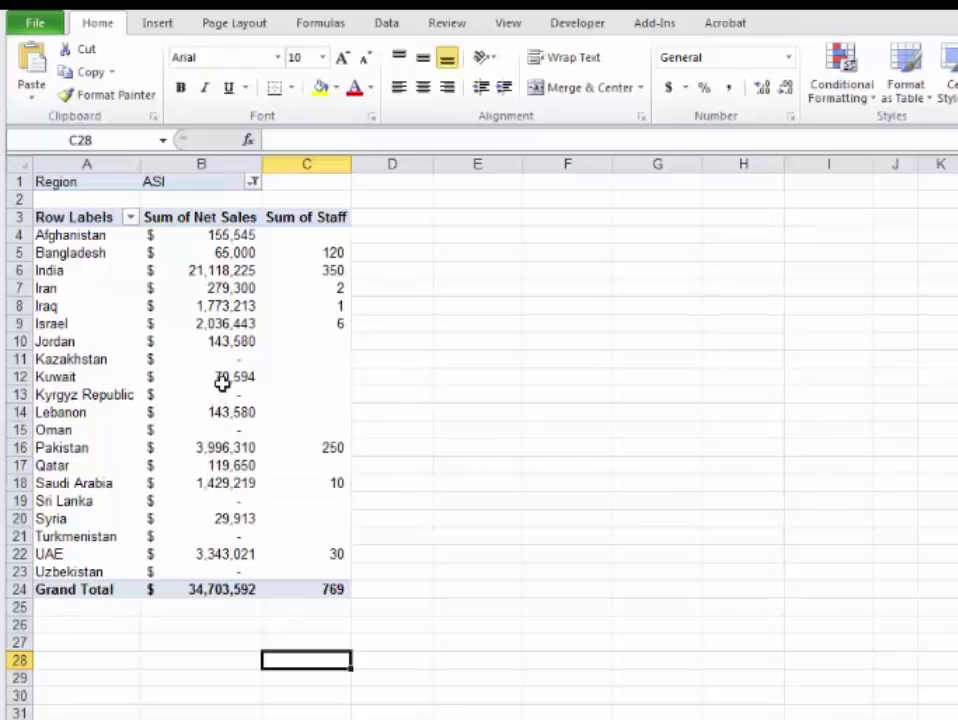
left_click(219, 410)
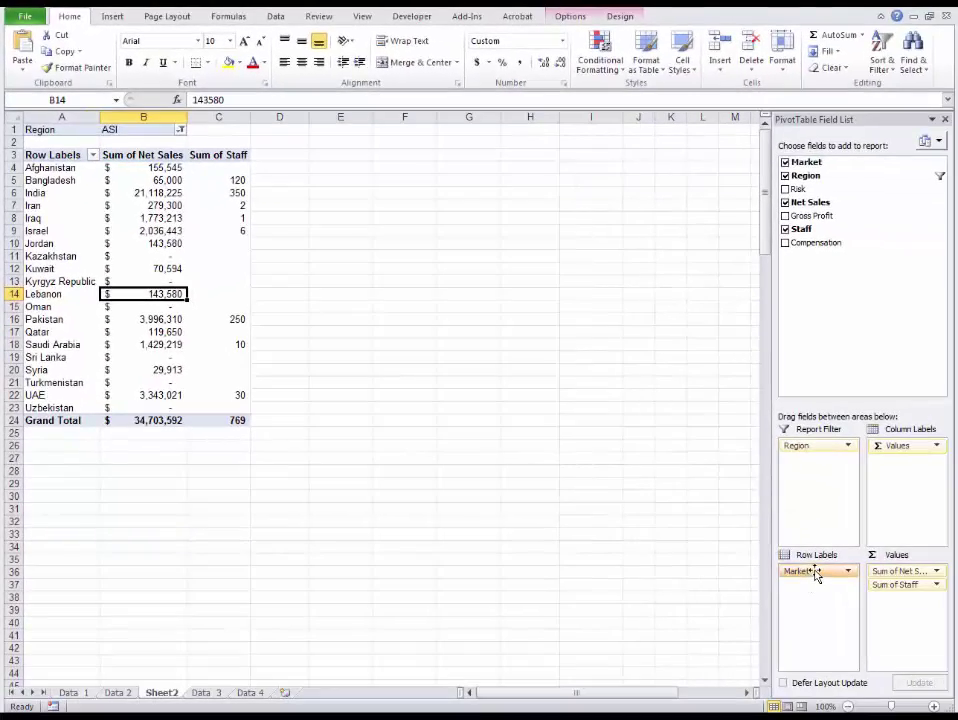
left_click_drag(812, 573, 647, 537)
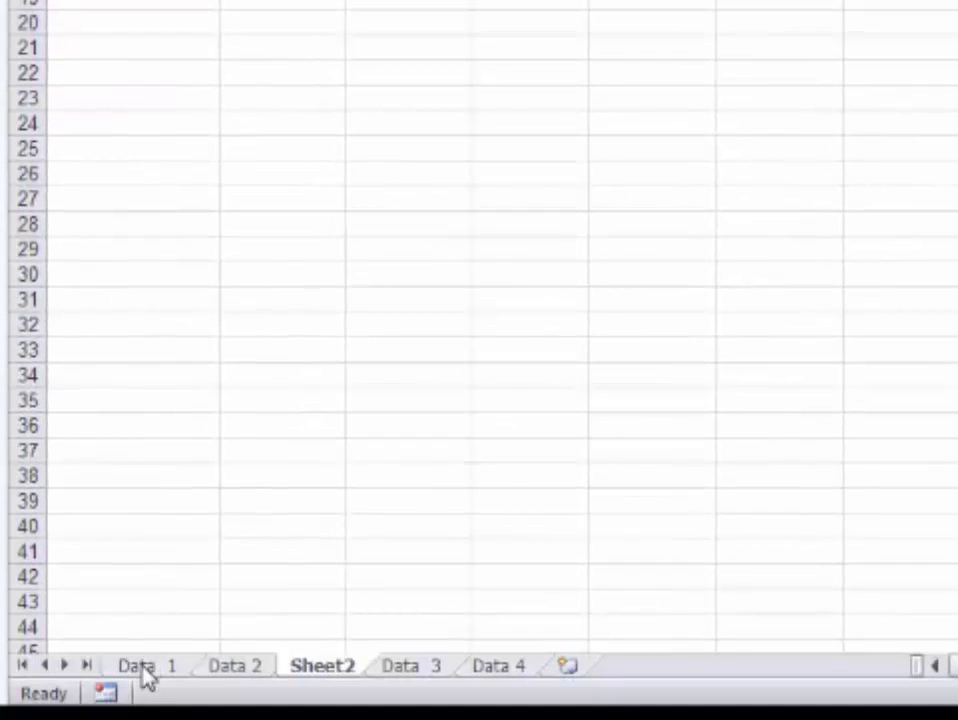
Go to the Data 1 sheet, inspect the Rating and meeting-minutes cells, and select a cell in the staff data.
left_click(143, 673)
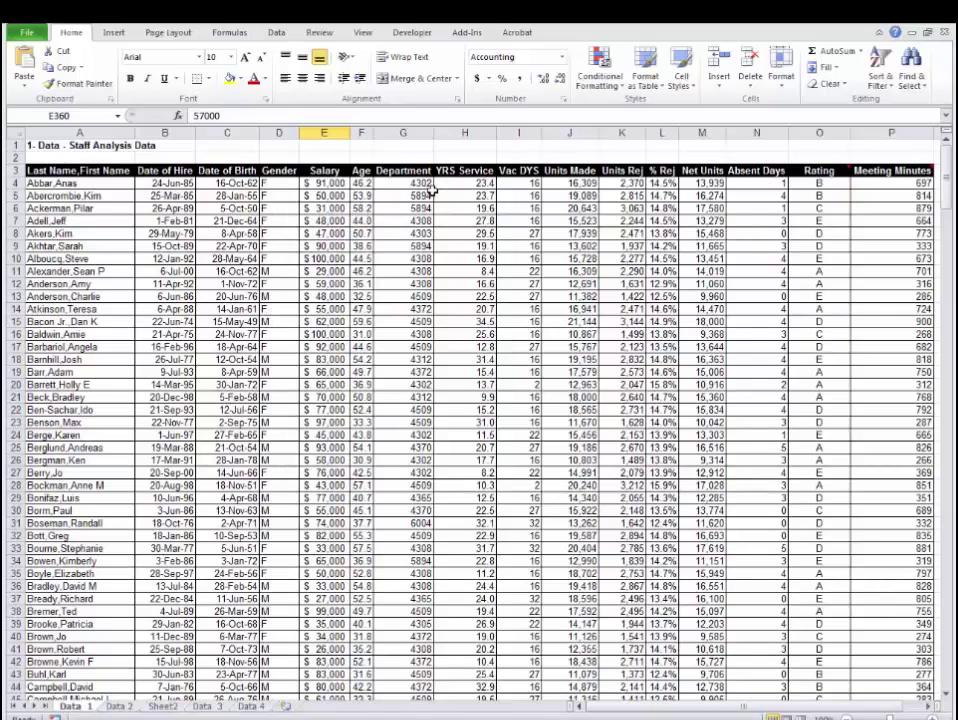
left_click(828, 184)
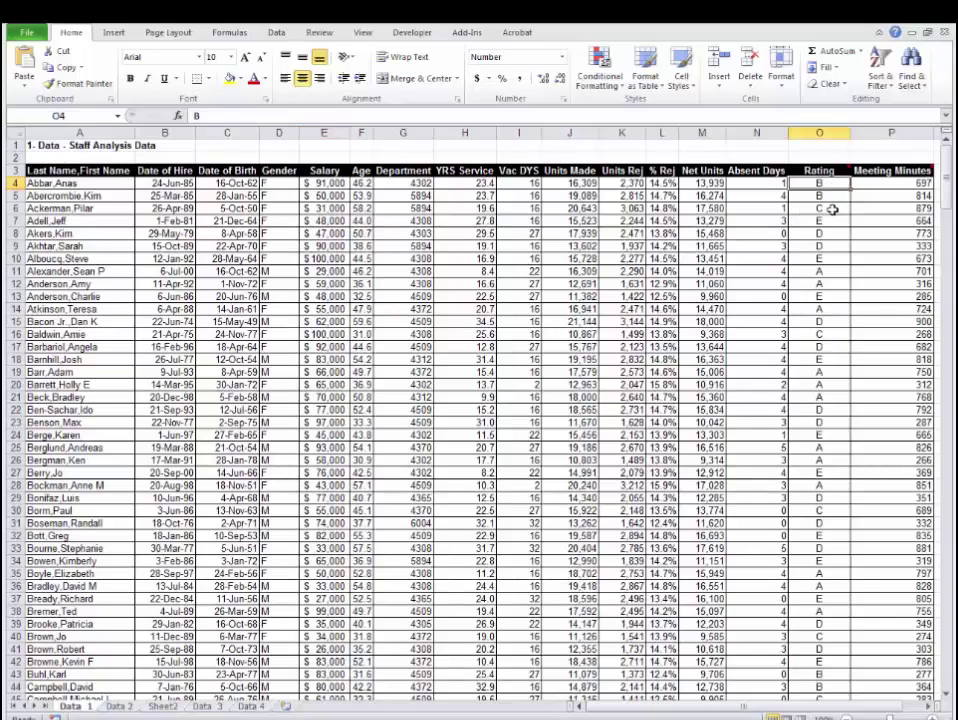
double_click(883, 210)
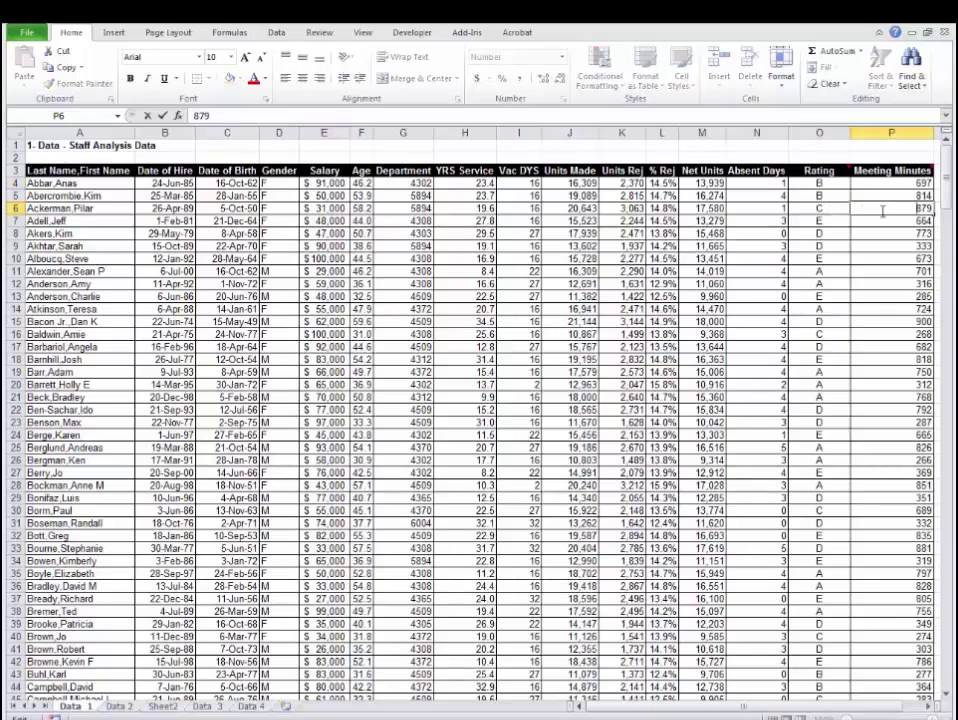
left_click(834, 208)
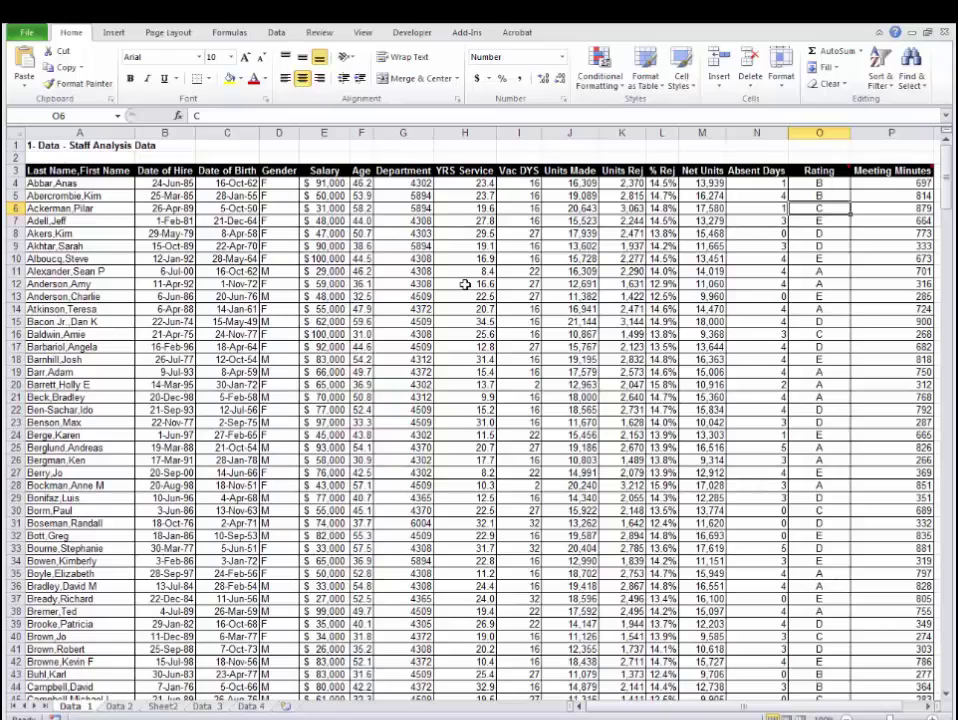
left_click(155, 335)
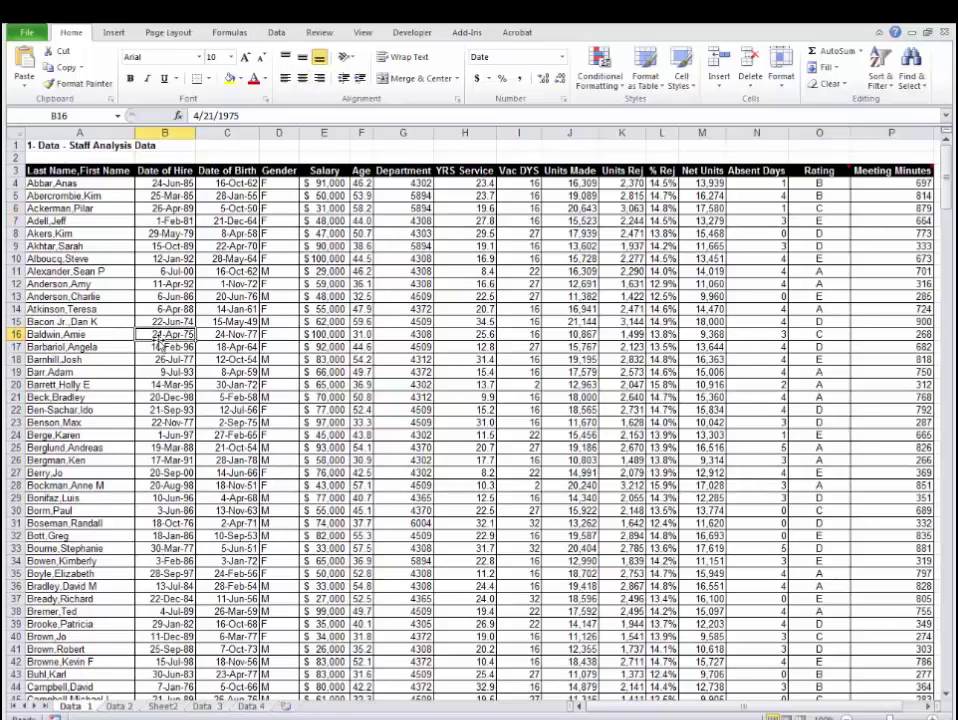
left_click(113, 31)
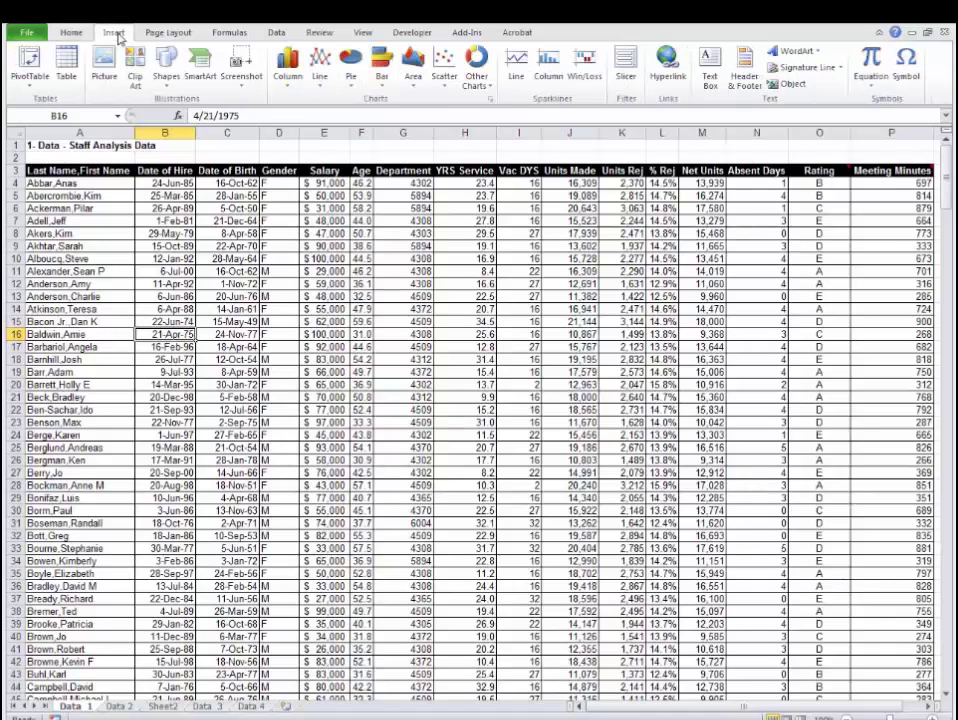
Insert a PivotTable of the staff data on a new sheet with Date of Hire as rows.
left_click(35, 58)
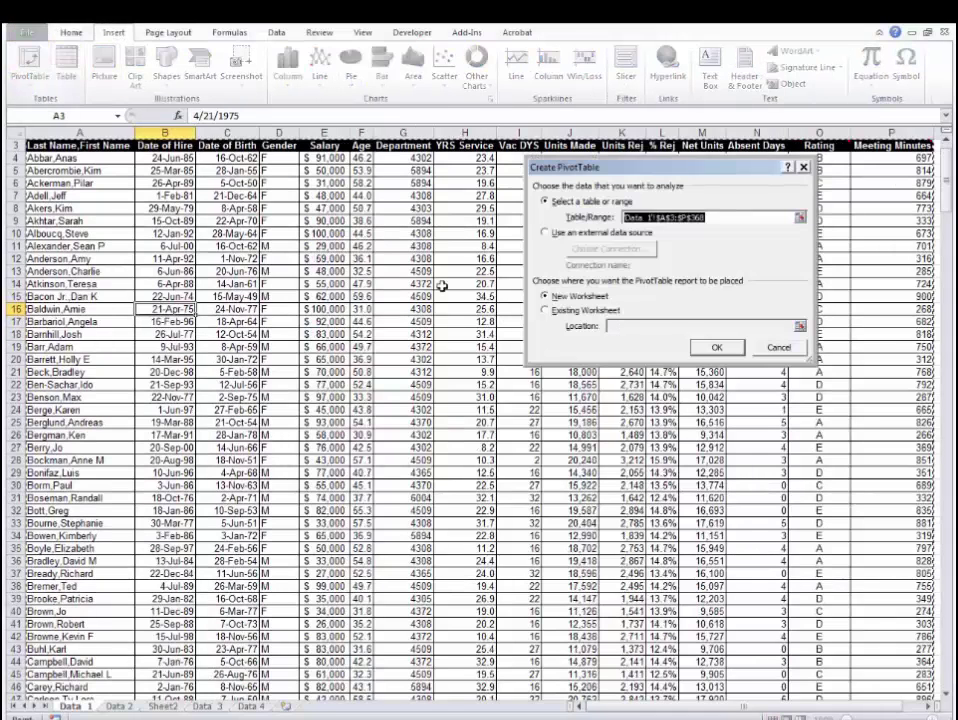
left_click(712, 347)
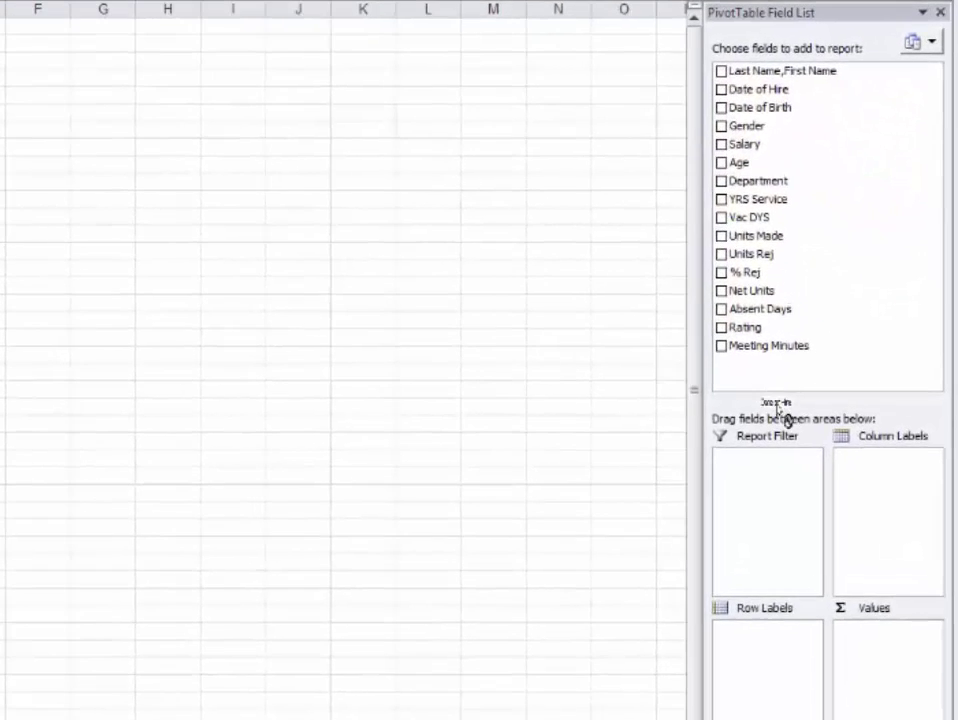
left_click_drag(785, 415, 878, 690)
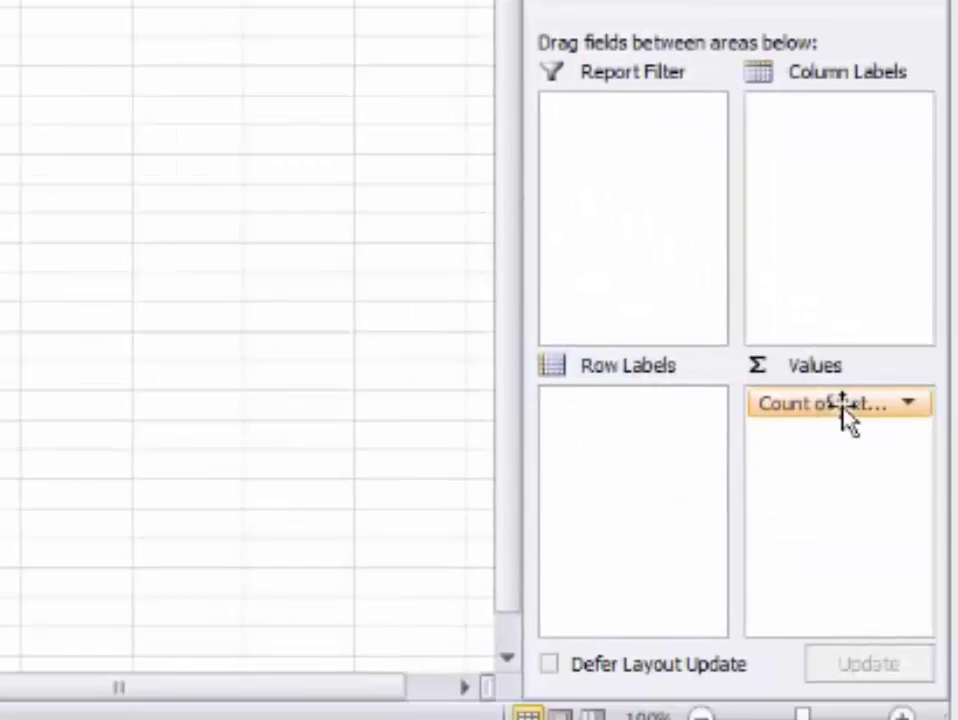
left_click_drag(840, 411, 590, 470)
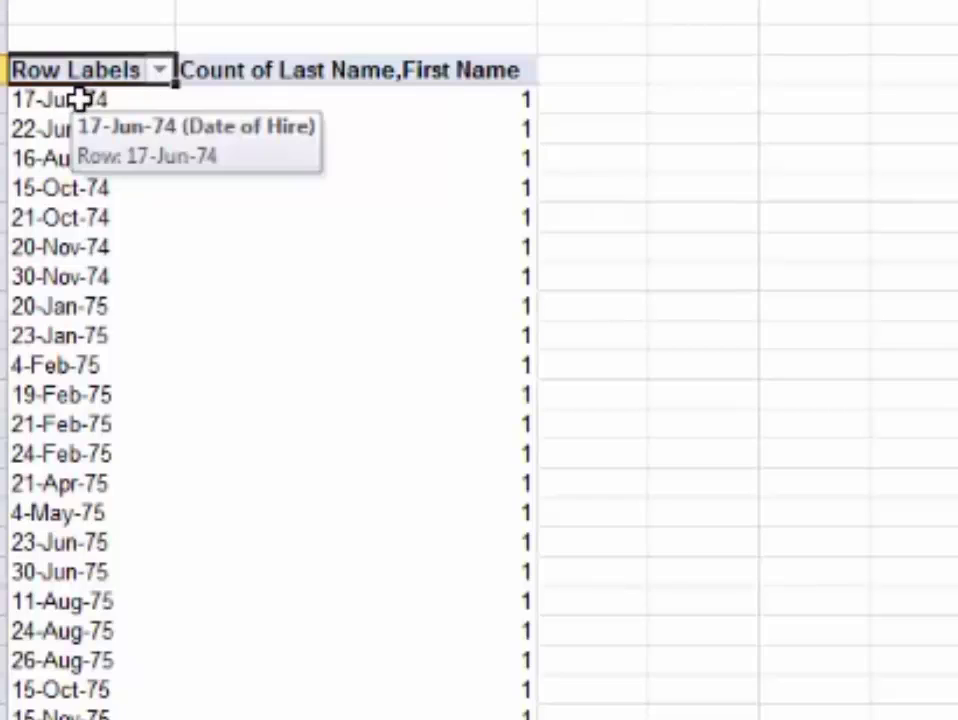
Review the hire-date counts, from 17-Jun-74 down to 22-Nov-77 with a count of 2.
left_click(375, 104)
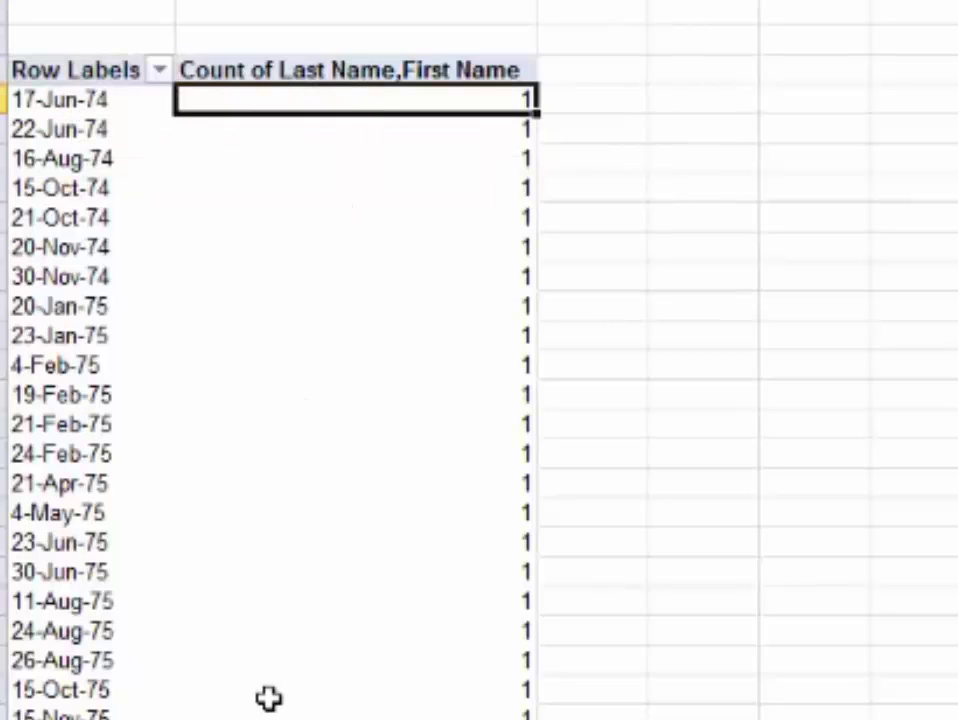
scroll(267, 699, "down", 13)
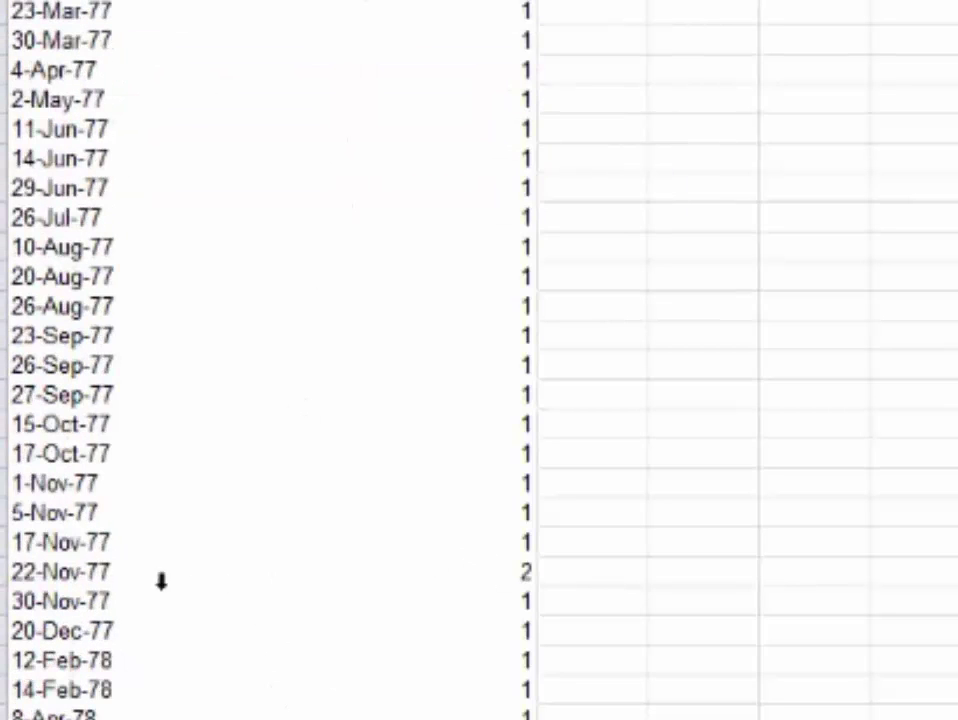
left_click(70, 577)
left_click(402, 577)
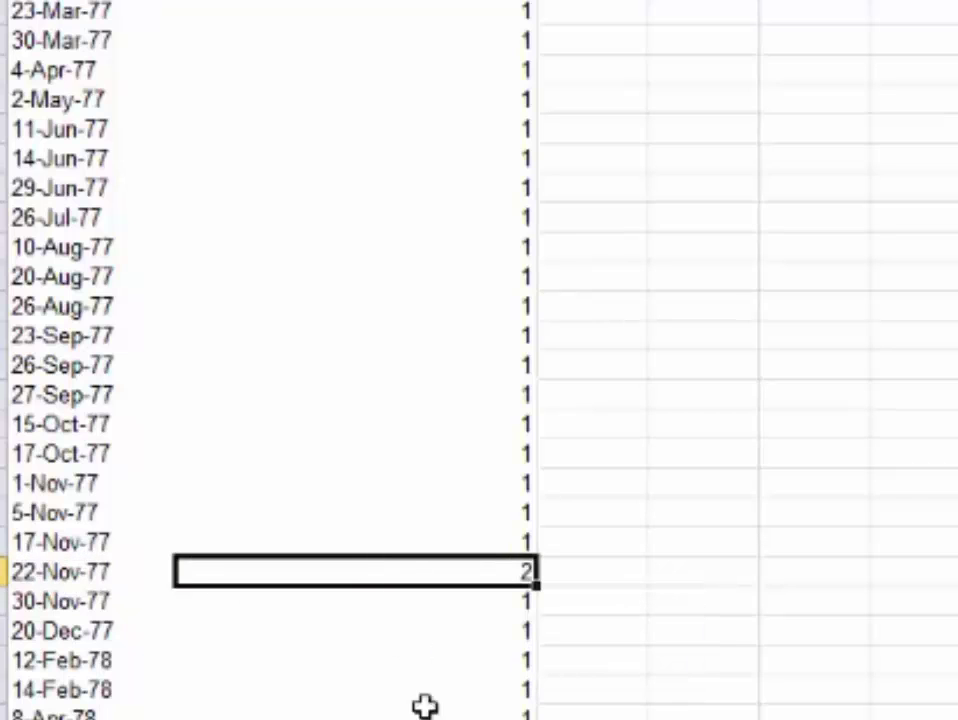
scroll(270, 400, "up", 13)
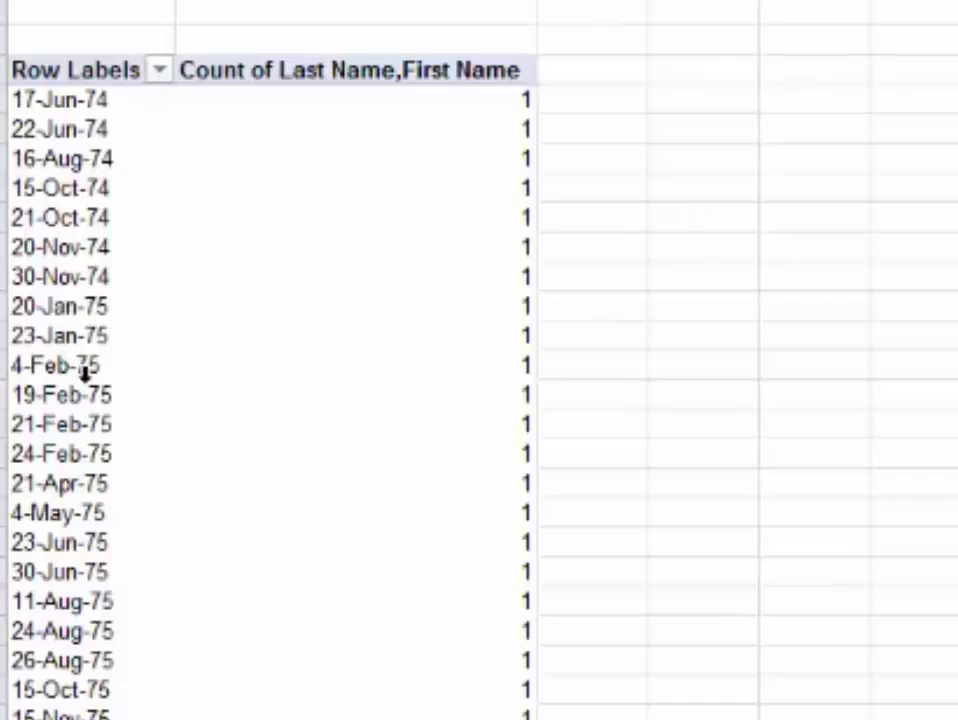
left_click(64, 338)
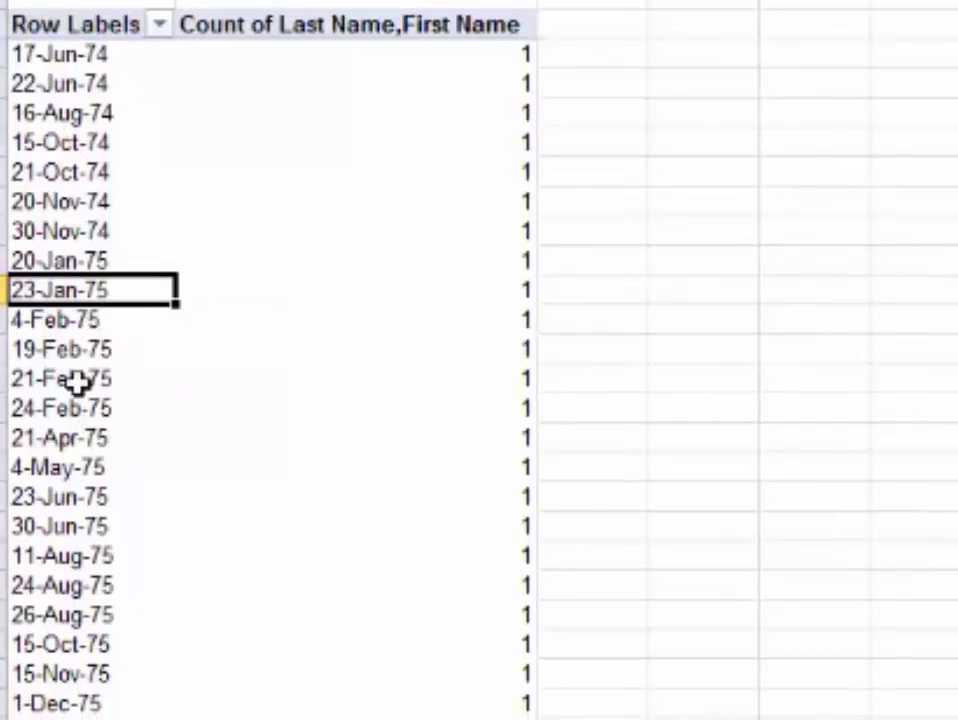
Group the PivotTable's hire dates by month using the Grouping dialog.
right_click(30, 289)
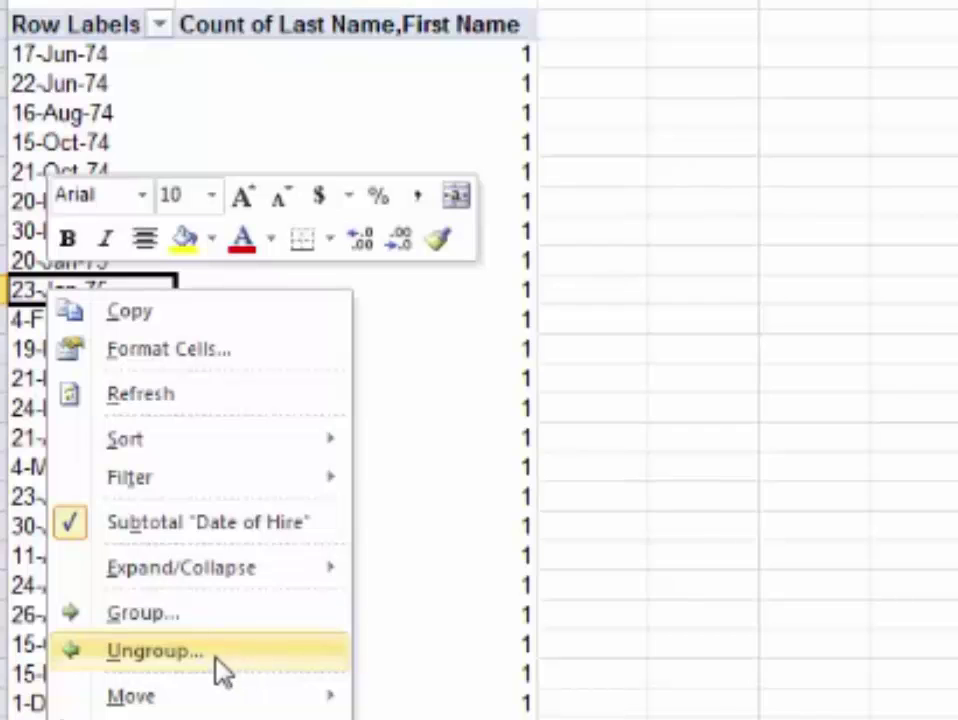
left_click(207, 490)
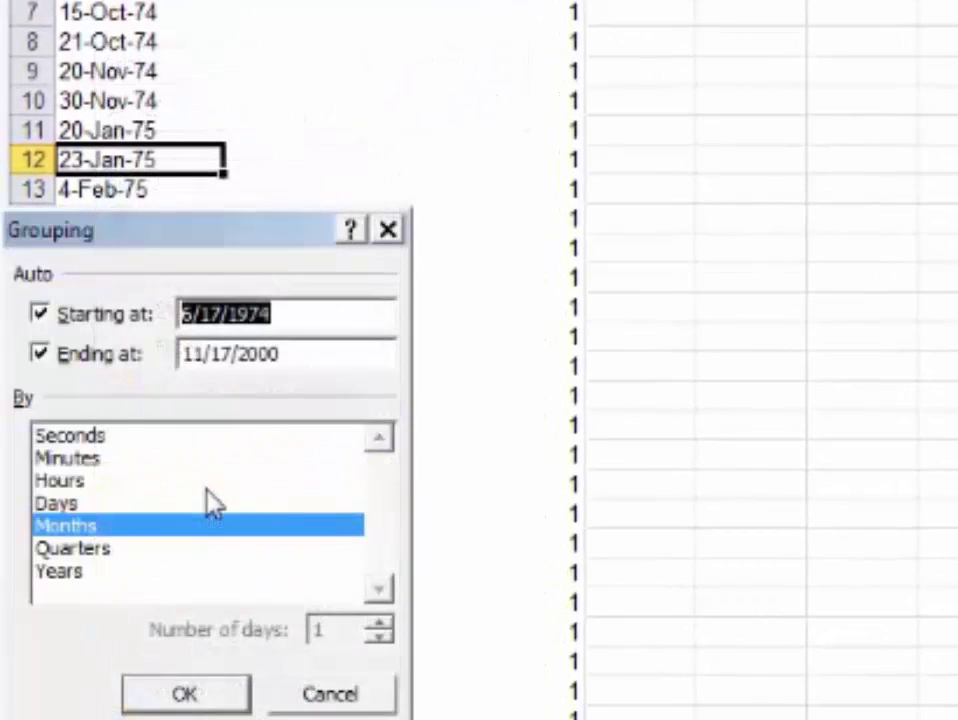
left_click_drag(141, 235, 558, 203)
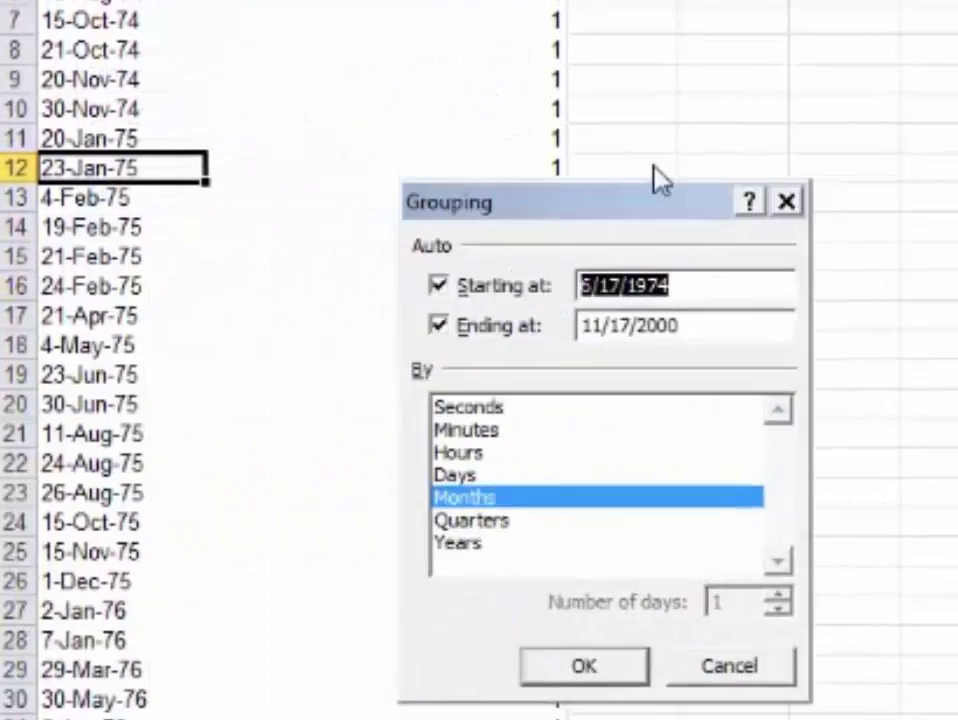
left_click_drag(655, 168, 605, 53)
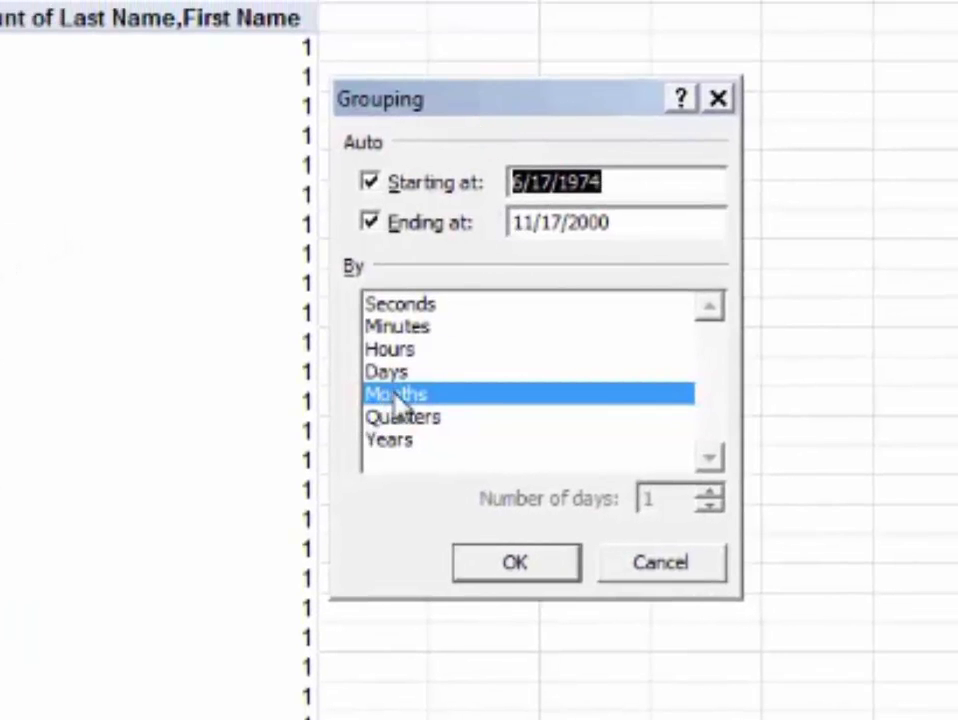
left_click(510, 562)
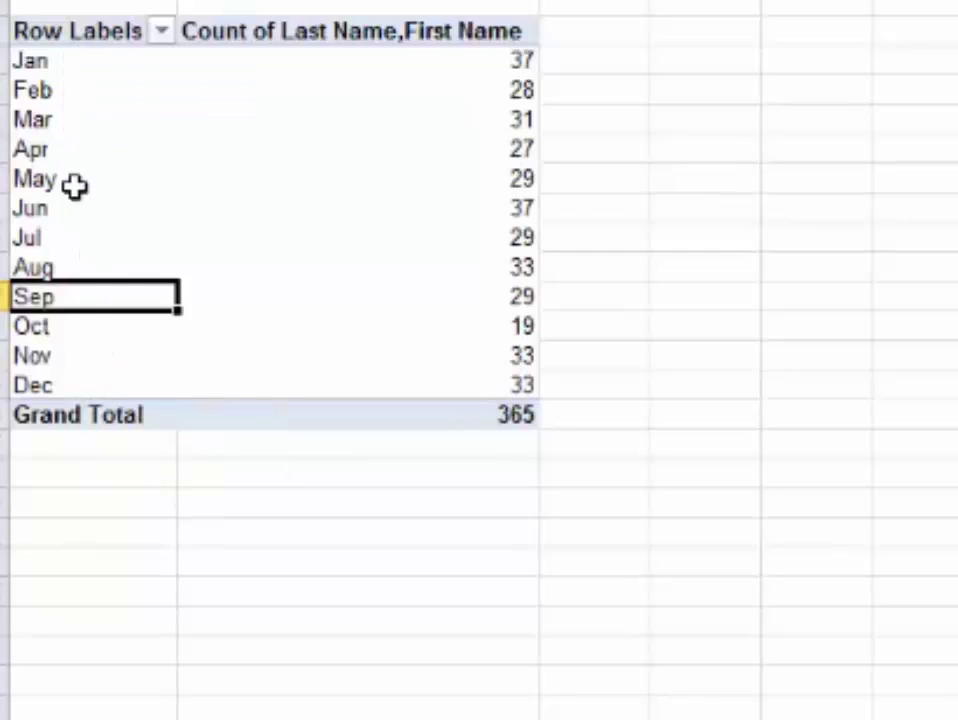
Regroup the hire dates by Years instead of Months, listing 1974 through 2000.
right_click(45, 208)
left_click(160, 539)
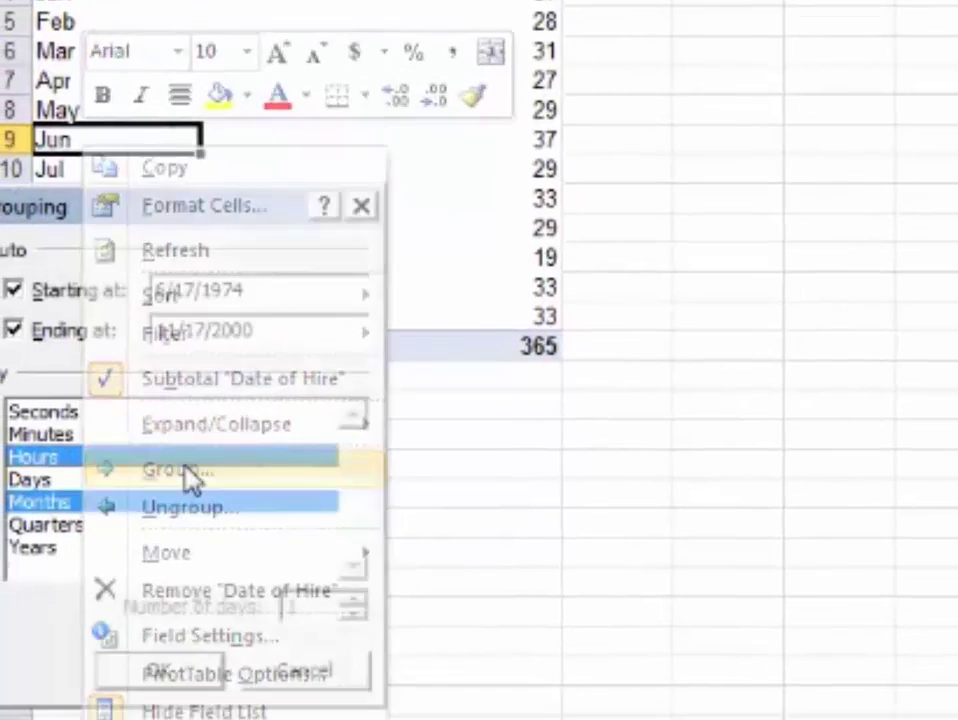
left_click(90, 434)
left_click(80, 388)
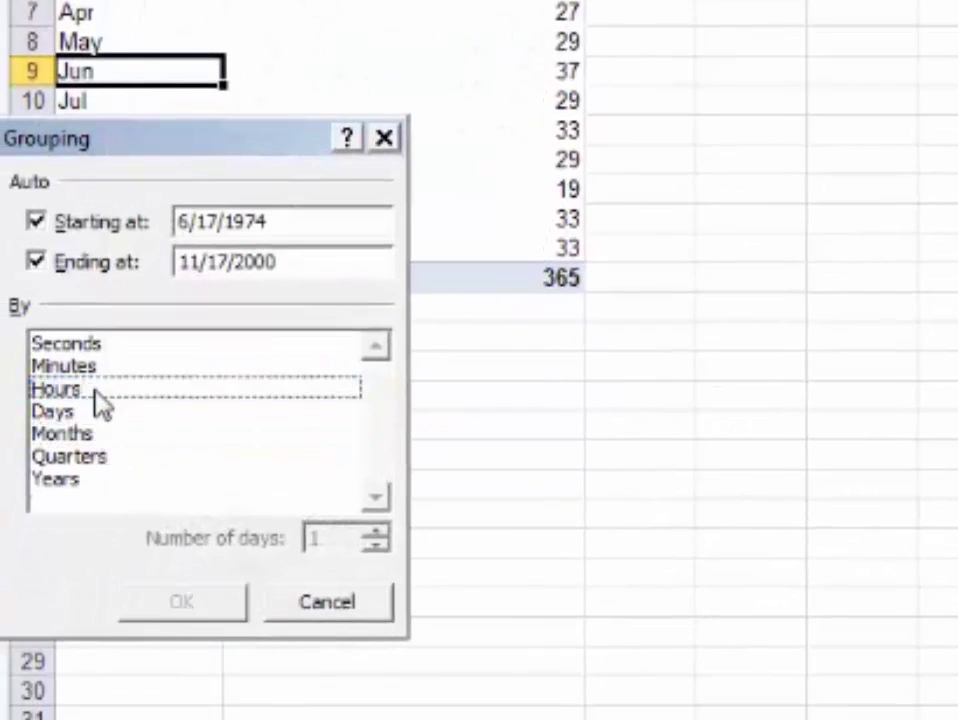
left_click(62, 480)
left_click(200, 604)
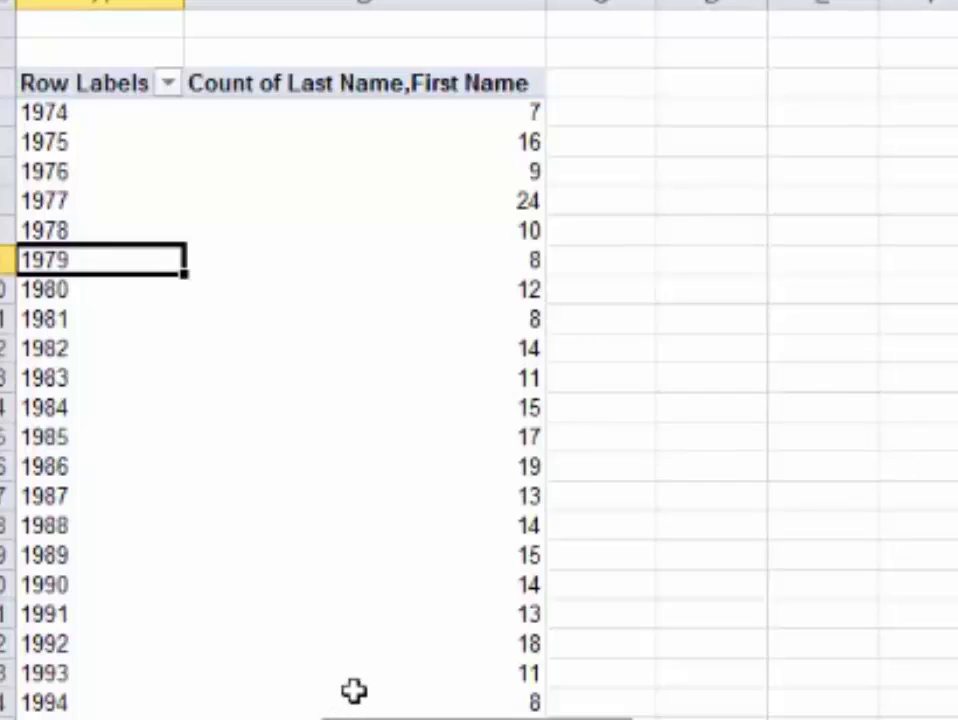
Fill the 1990–1999 hire-year rows yellow, leaving the Row Labels filter unchanged, and select their counts.
left_click(170, 85)
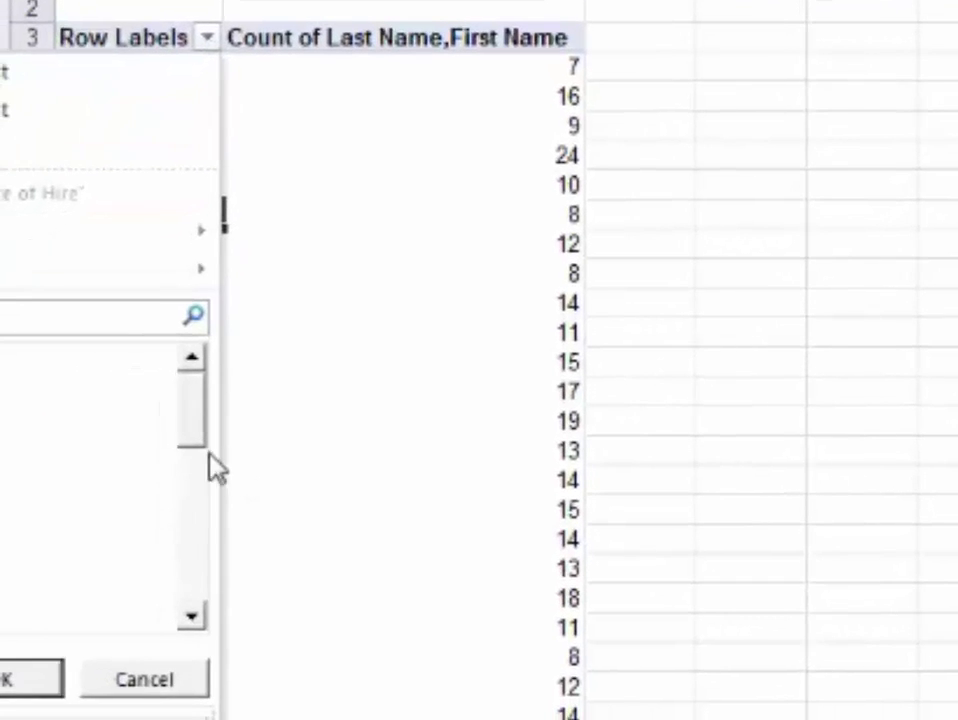
left_click_drag(200, 438, 192, 509)
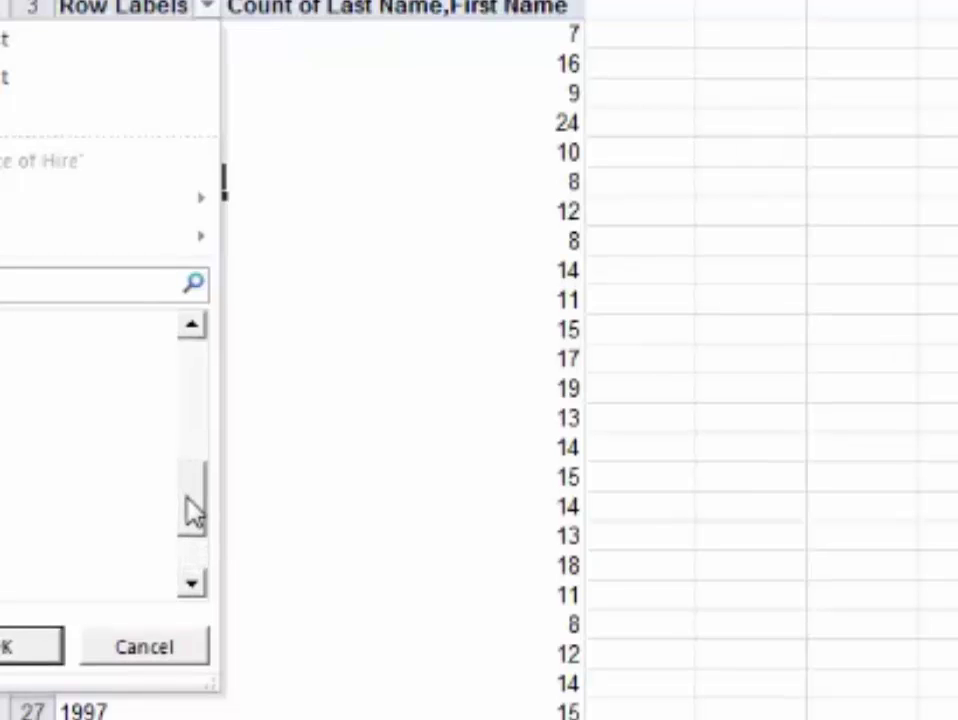
left_click(146, 648)
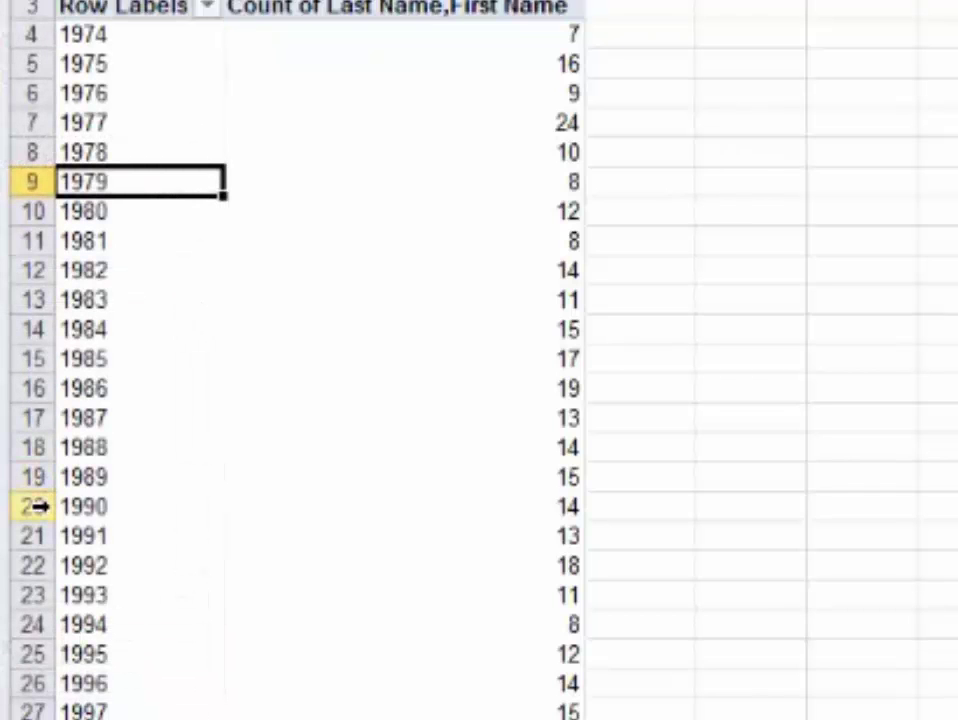
left_click_drag(75, 507, 200, 716)
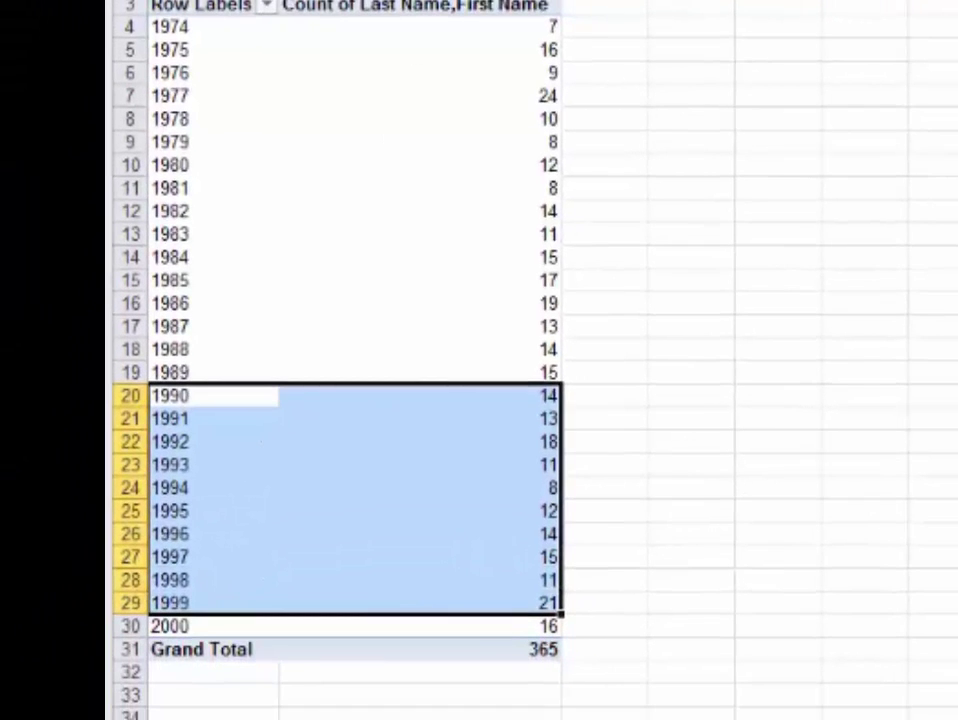
key("F4")
left_click_drag(530, 398, 528, 599)
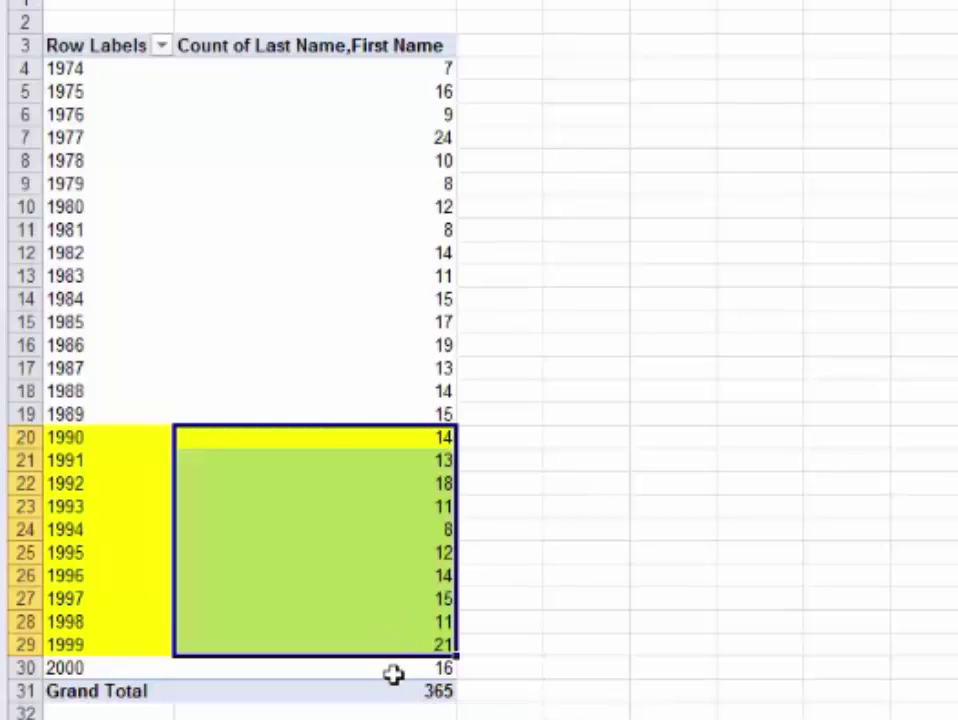
Enter =137/365 beside the PivotTable, formatted as a two-decimal percentage showing 37.53%.
left_click(735, 485)
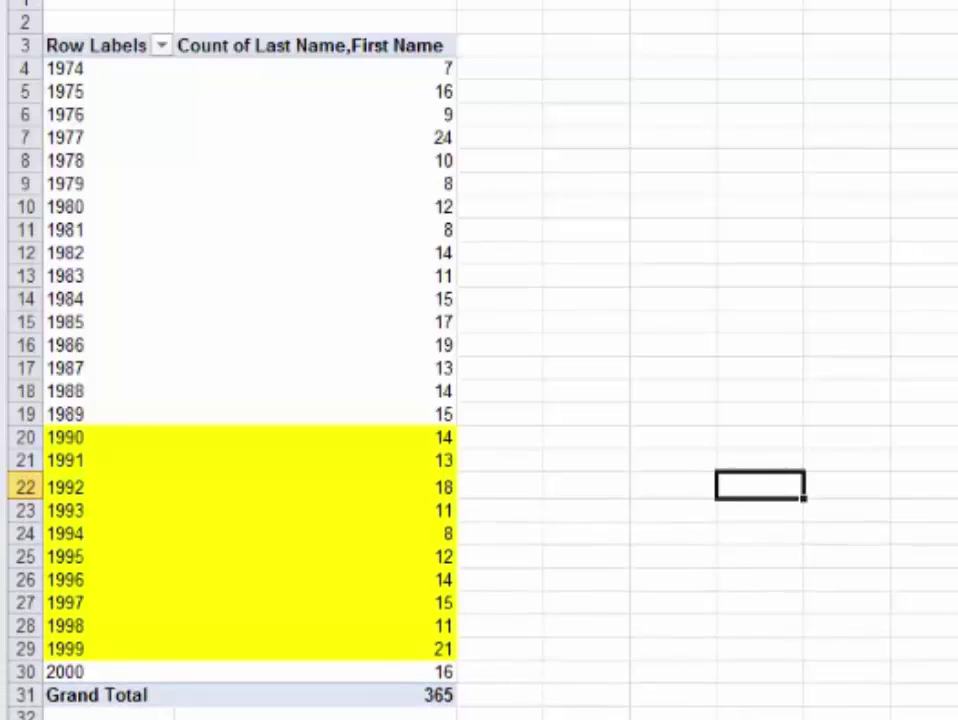
type("=")
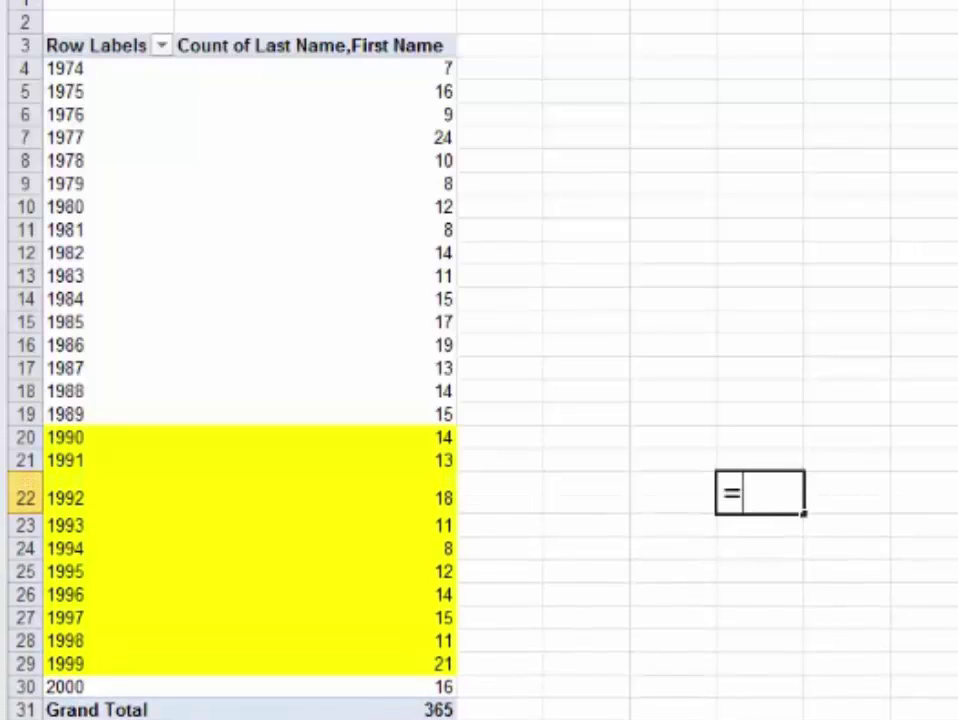
type("137/365")
key("Return")
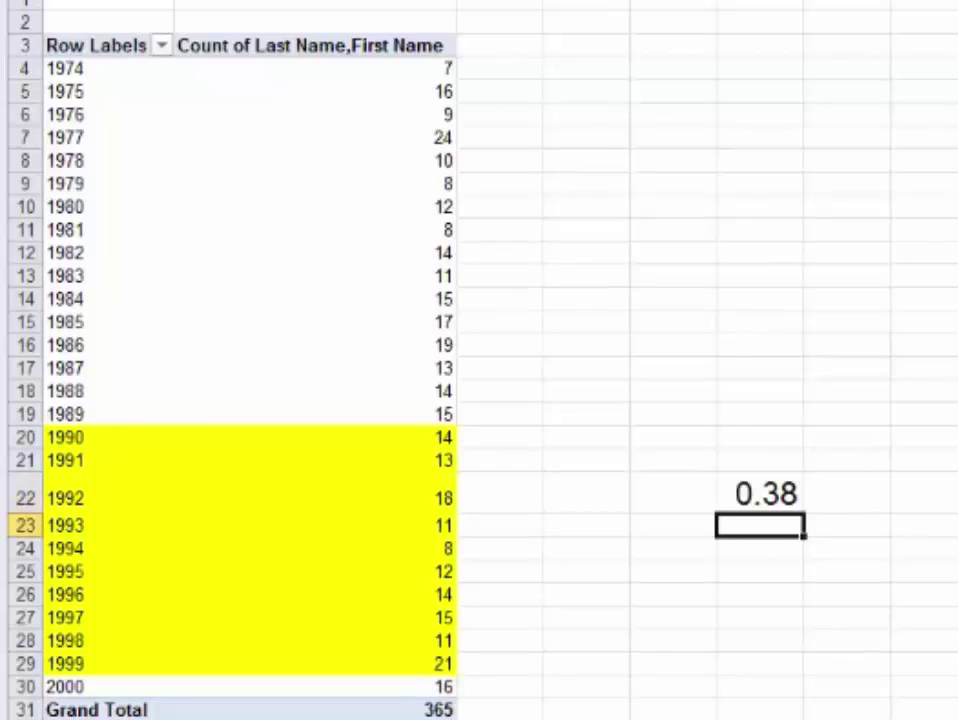
left_click(755, 473)
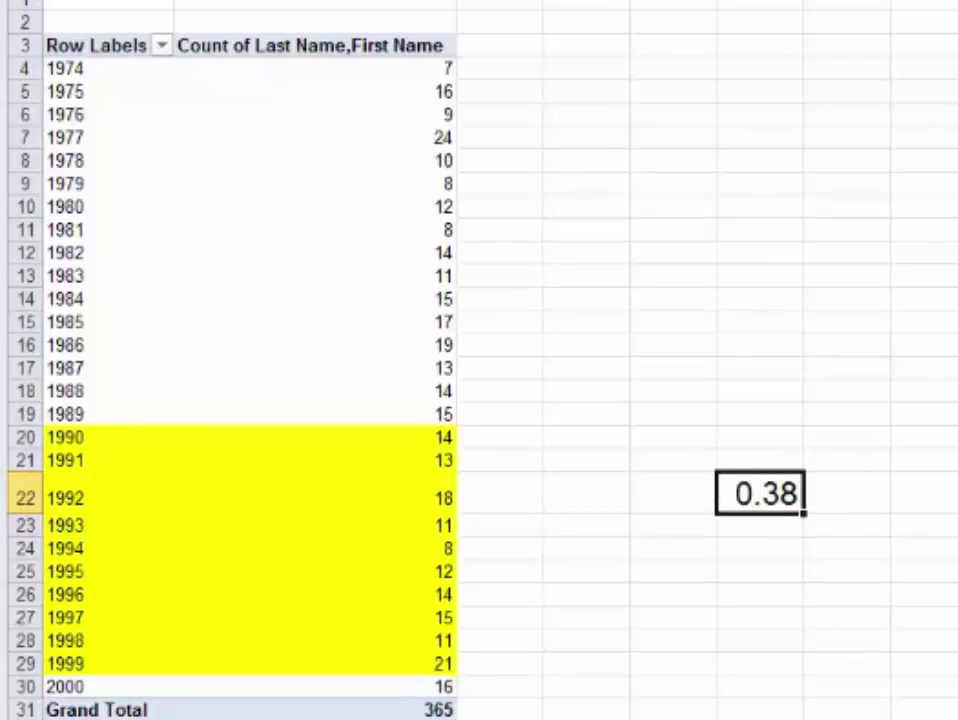
key("ctrl+shift+5")
key("alt+h")
key("0")
key("alt+h")
key("0")
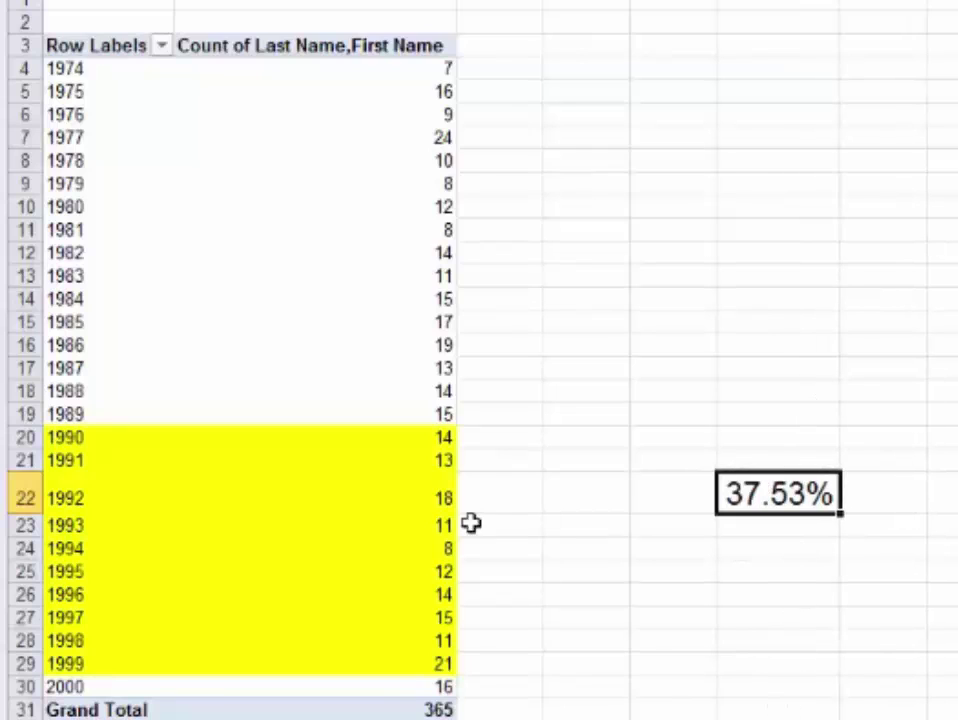
left_click(325, 443)
mouse_move(314, 477)
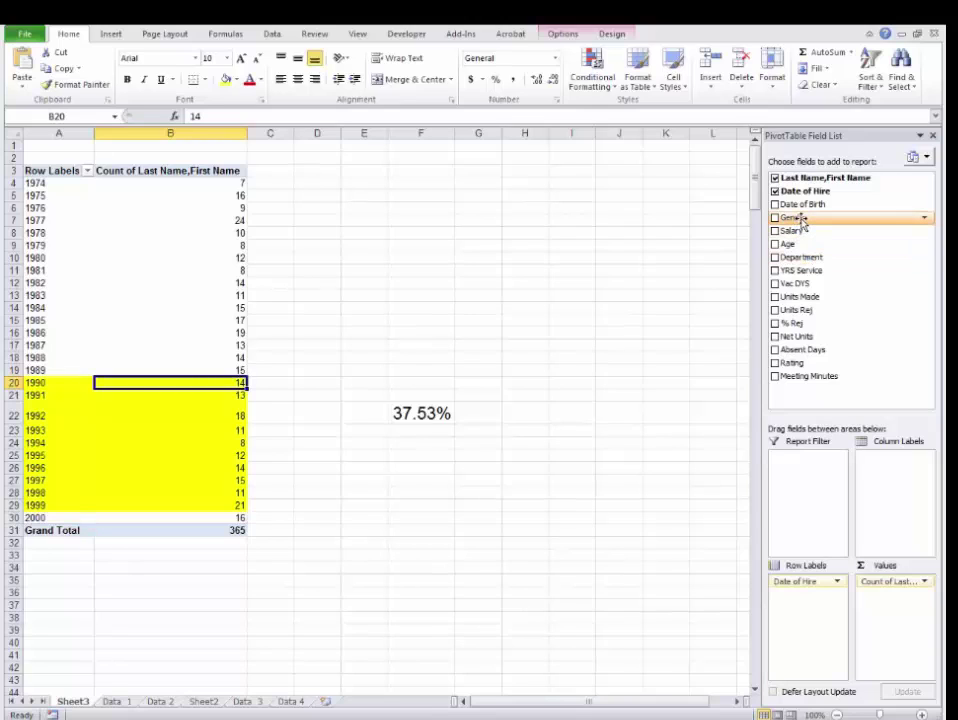
Add Gender to the PivotTable, ending in Column Labels with F totalling 145 and M 220.
left_click_drag(801, 218, 815, 636)
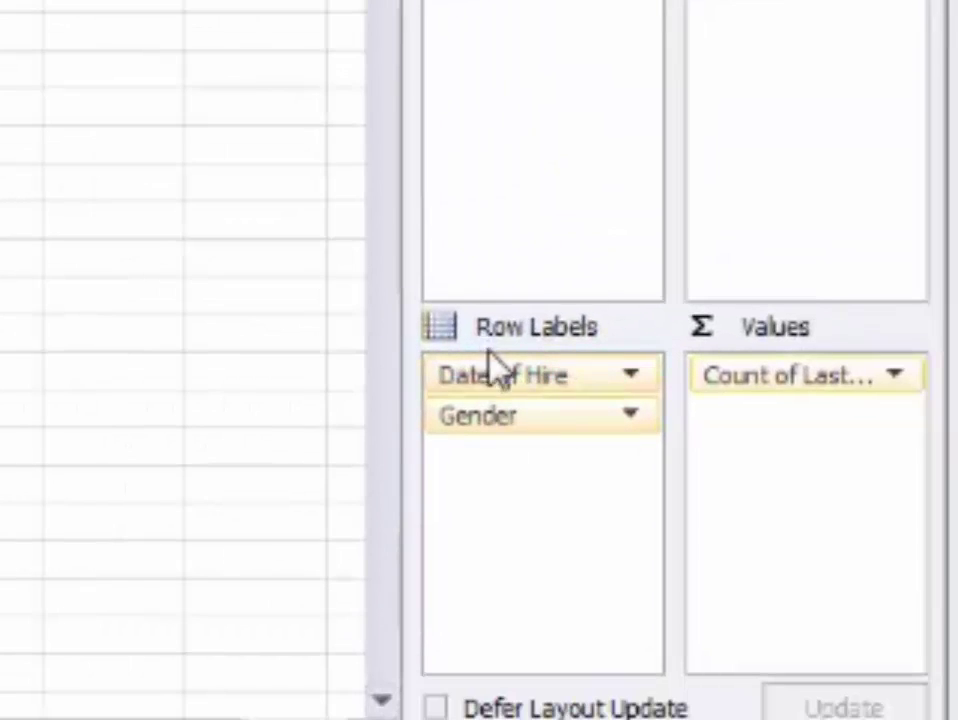
left_click_drag(513, 378, 483, 480)
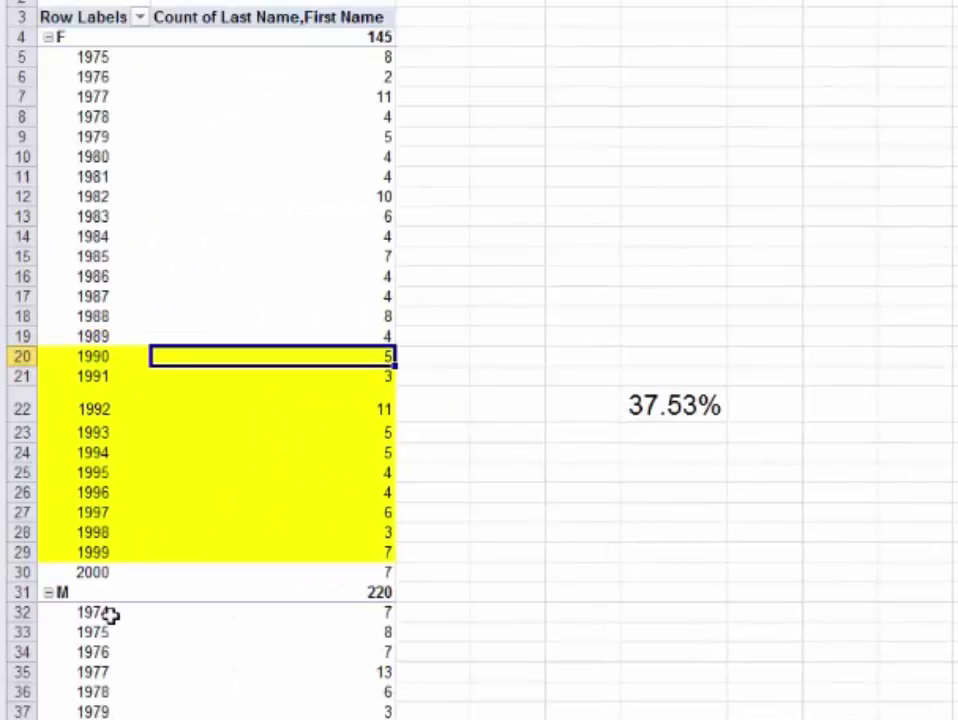
scroll(107, 620, "down", 7)
scroll(103, 615, "up", 6)
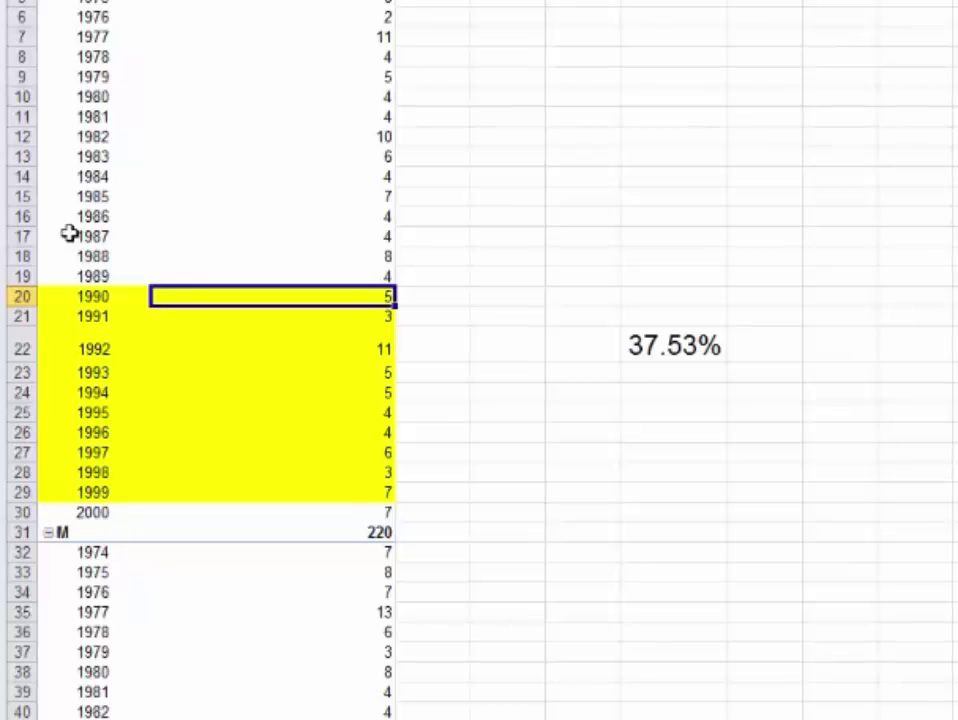
scroll(249, 527, "up", 1)
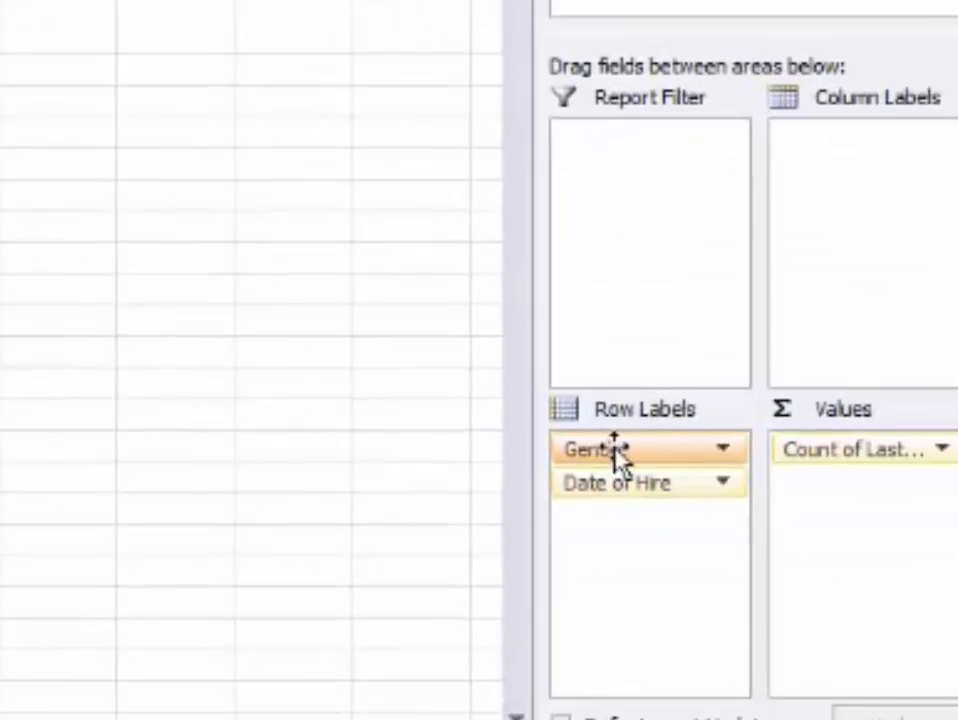
left_click_drag(614, 454, 810, 164)
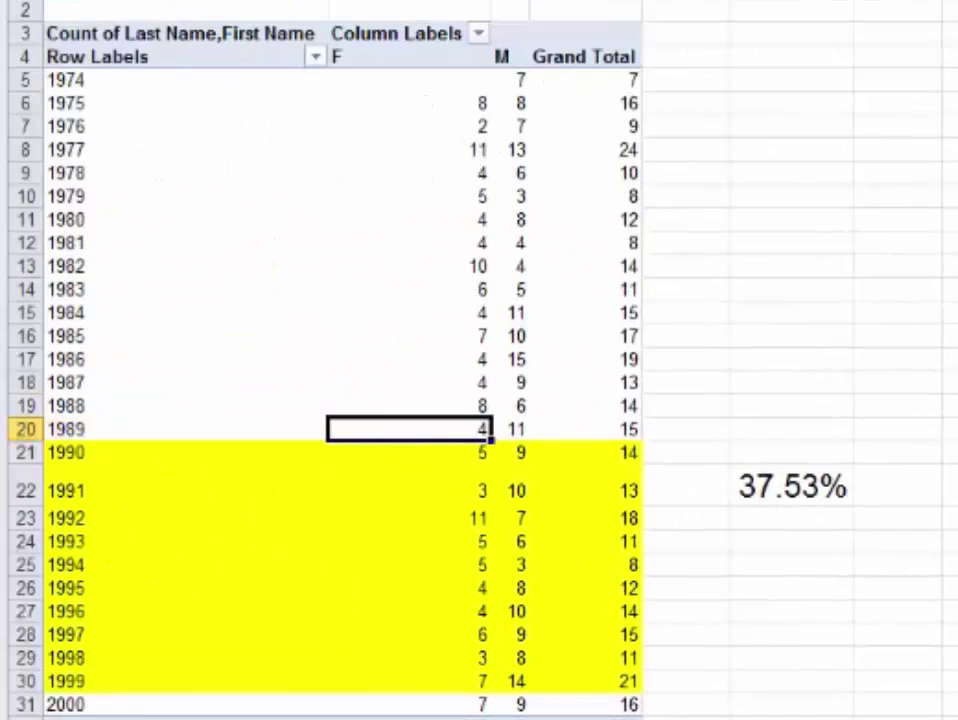
key("ctrl+z")
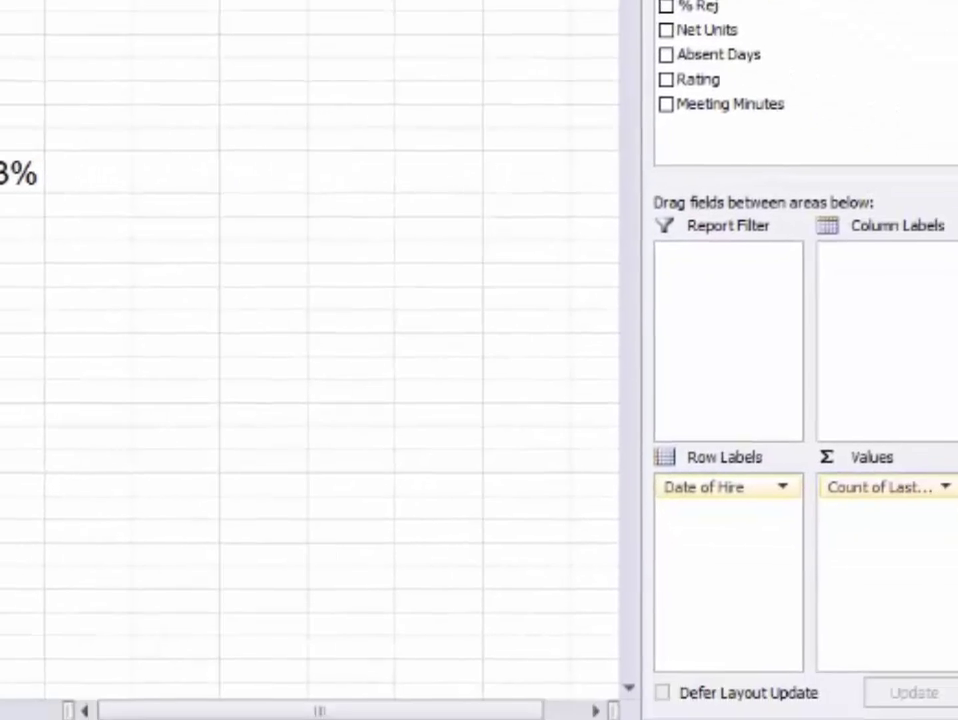
left_click_drag(700, 5, 855, 330)
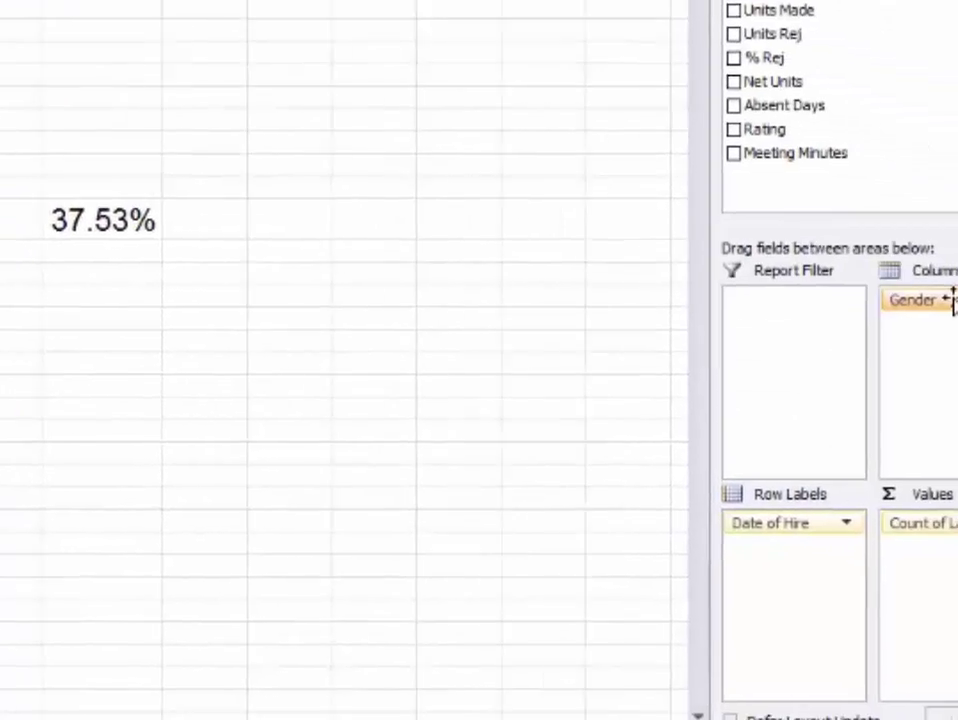
Make Gender a report filter and filter the PivotTable to F, then to M only.
left_click_drag(951, 299, 680, 285)
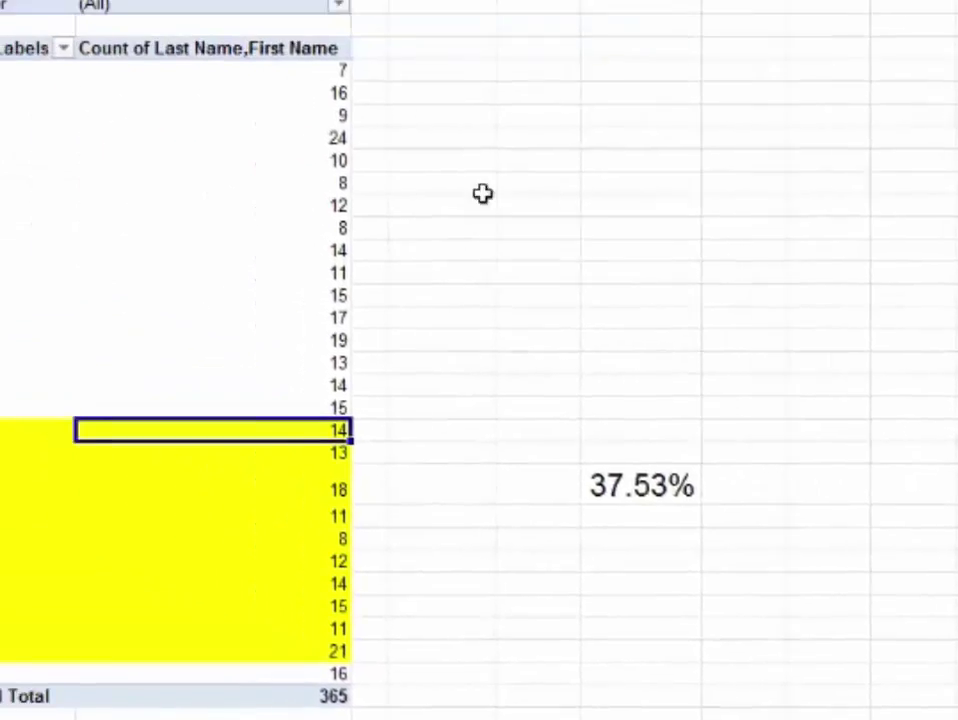
left_click(412, 37)
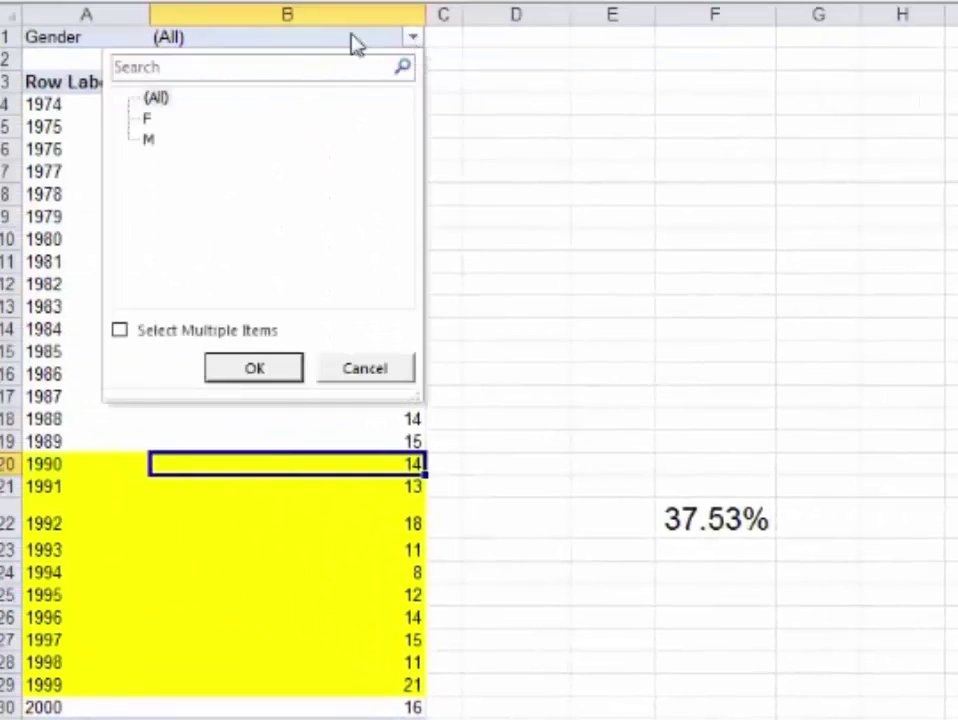
left_click(145, 120)
left_click(266, 368)
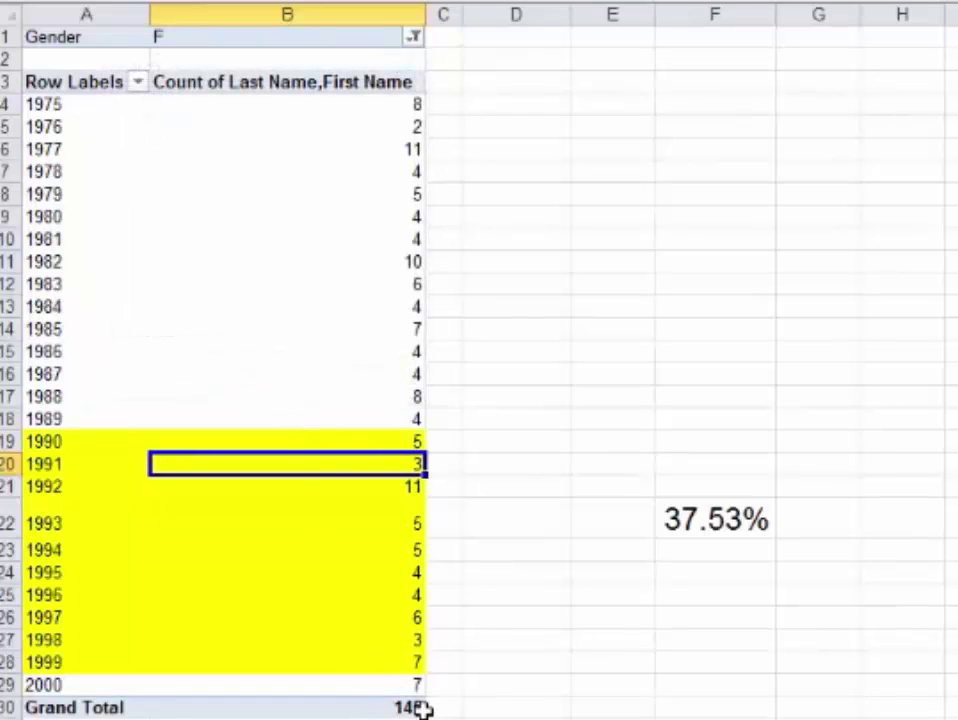
left_click(414, 36)
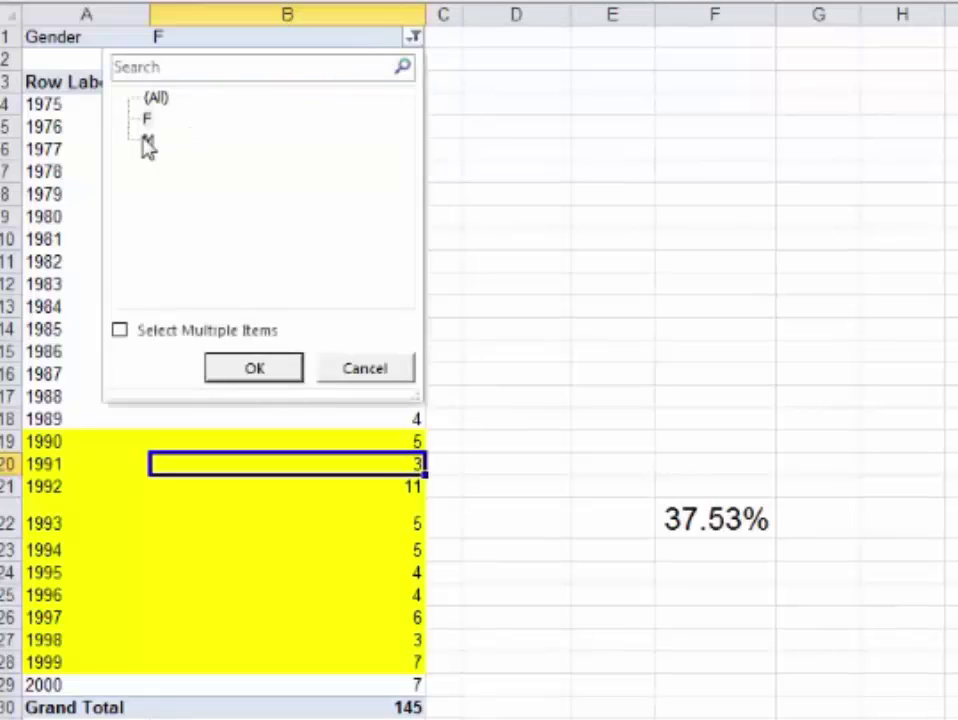
left_click(147, 142)
left_click(255, 367)
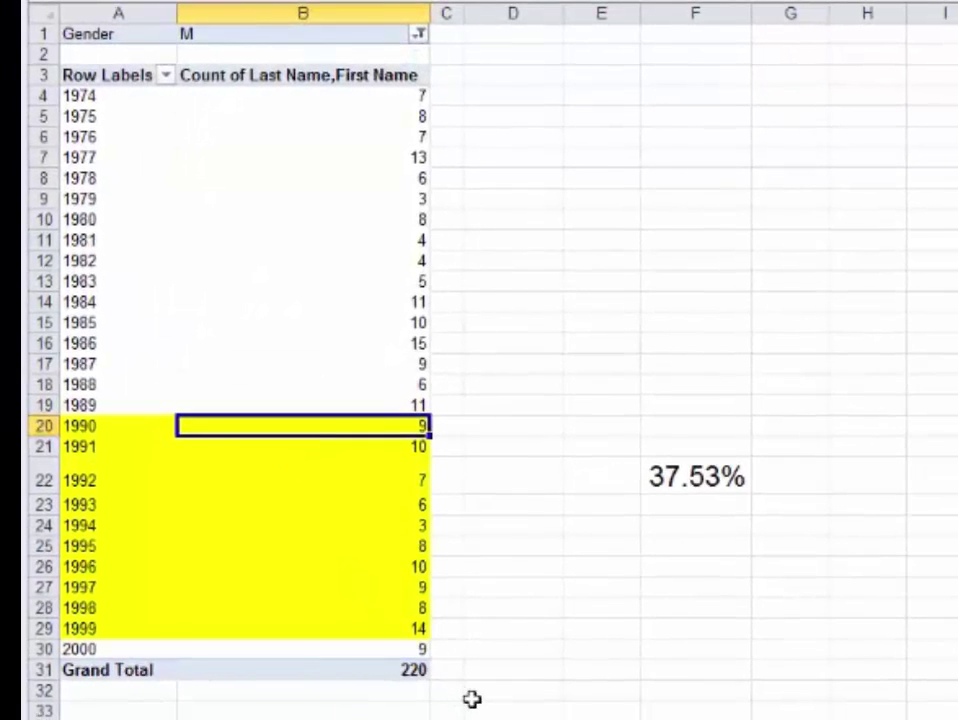
Enter =220/365 below the 37.53% result and format it as a percentage, giving 60.27%.
left_click(695, 546)
type("=")
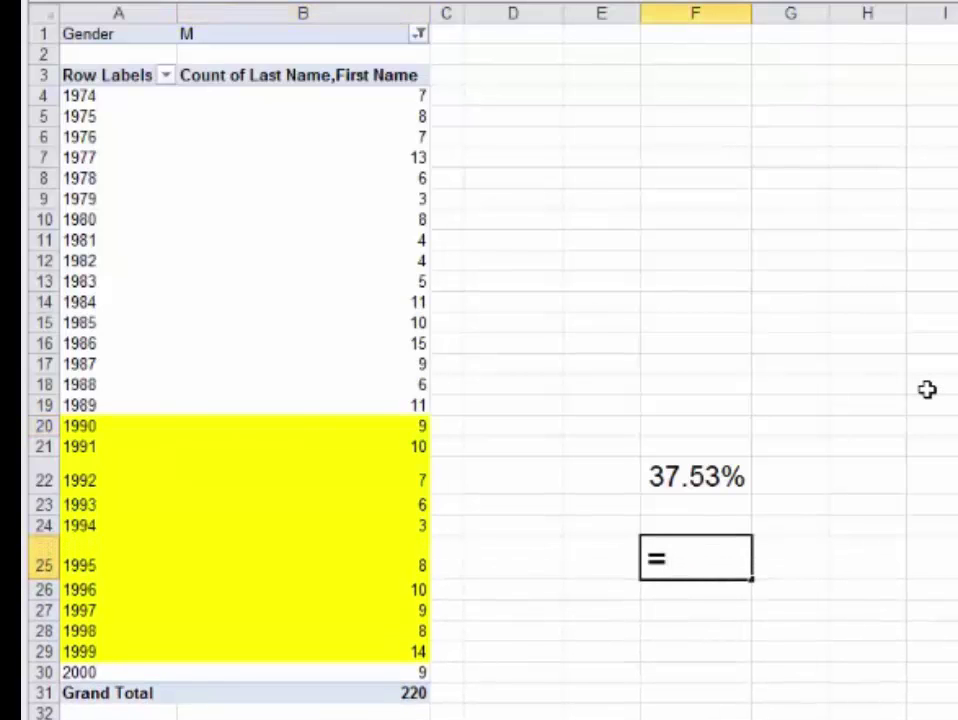
type("220")
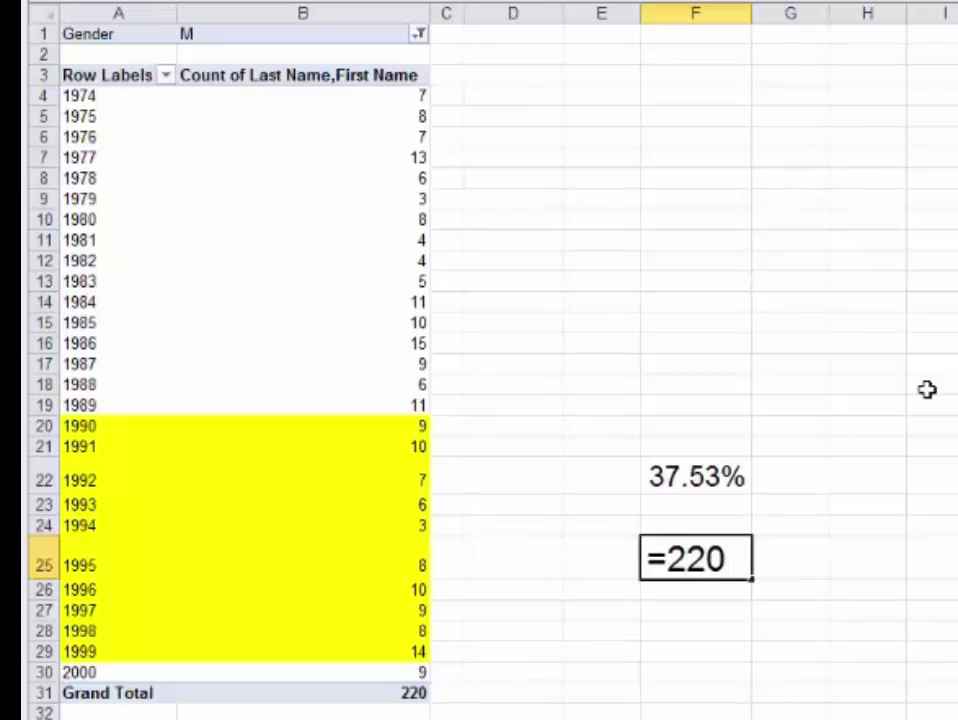
type("/365")
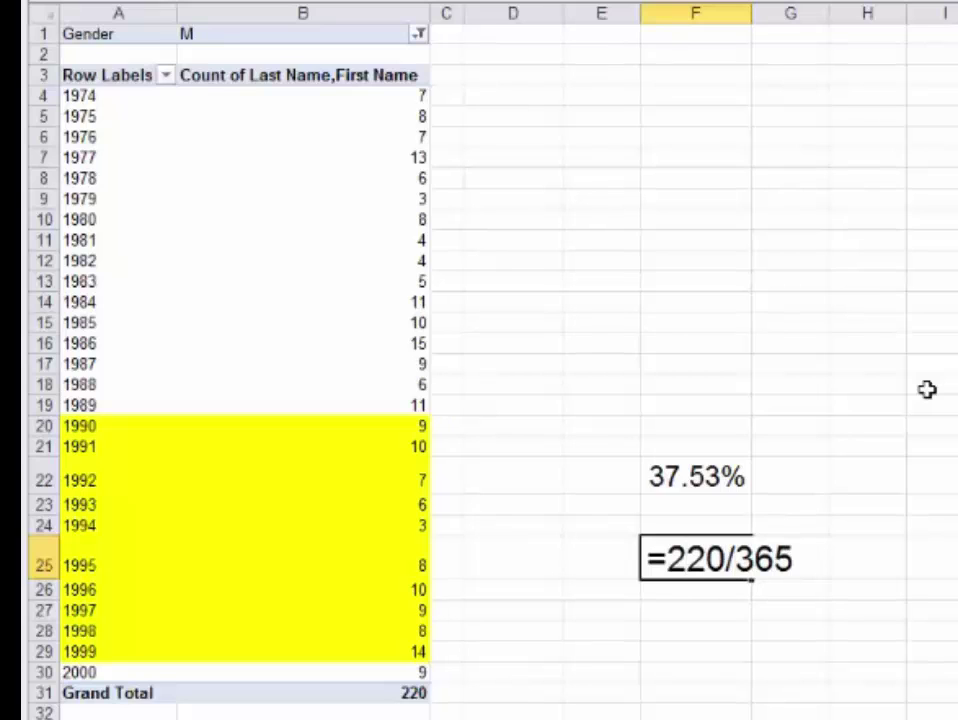
key("Return")
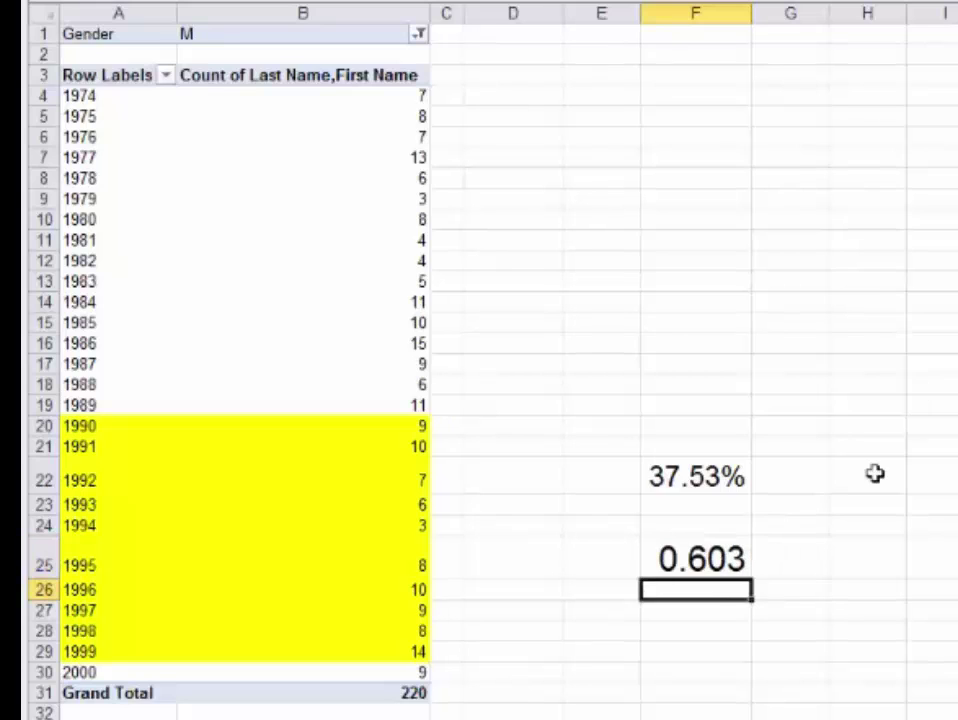
left_click(734, 558)
key("ctrl+shift+5")
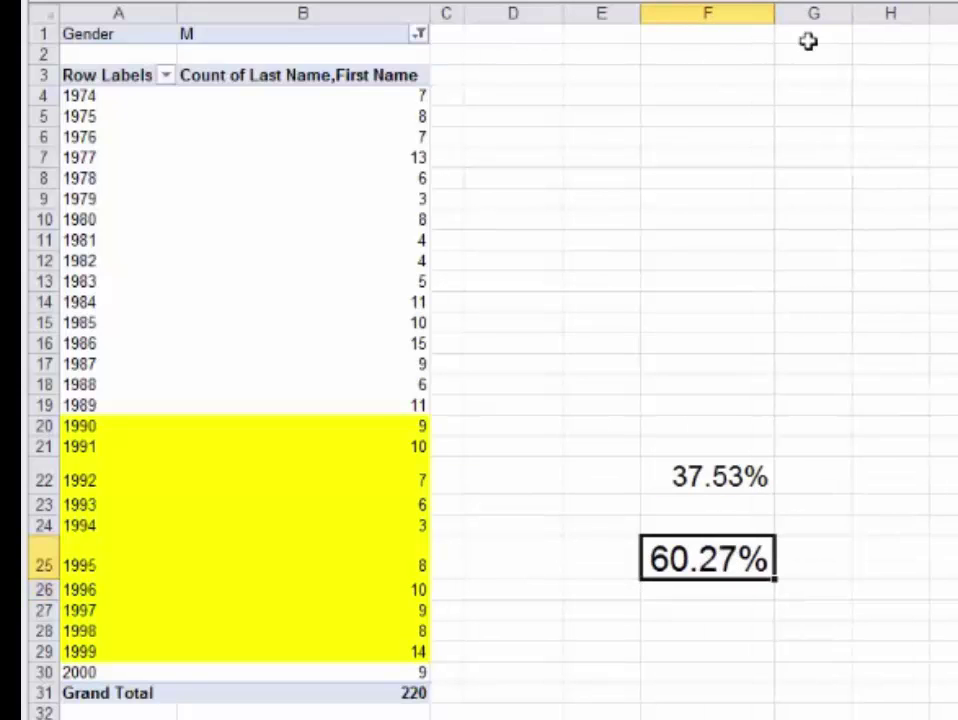
left_click(332, 220)
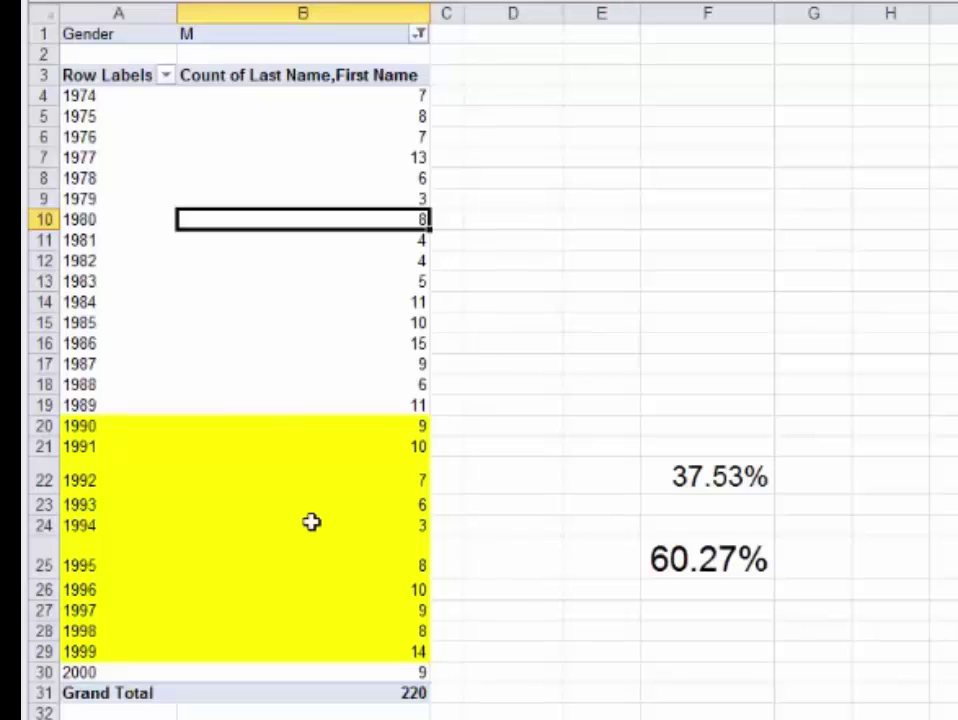
key("ctrl+Page_Down")
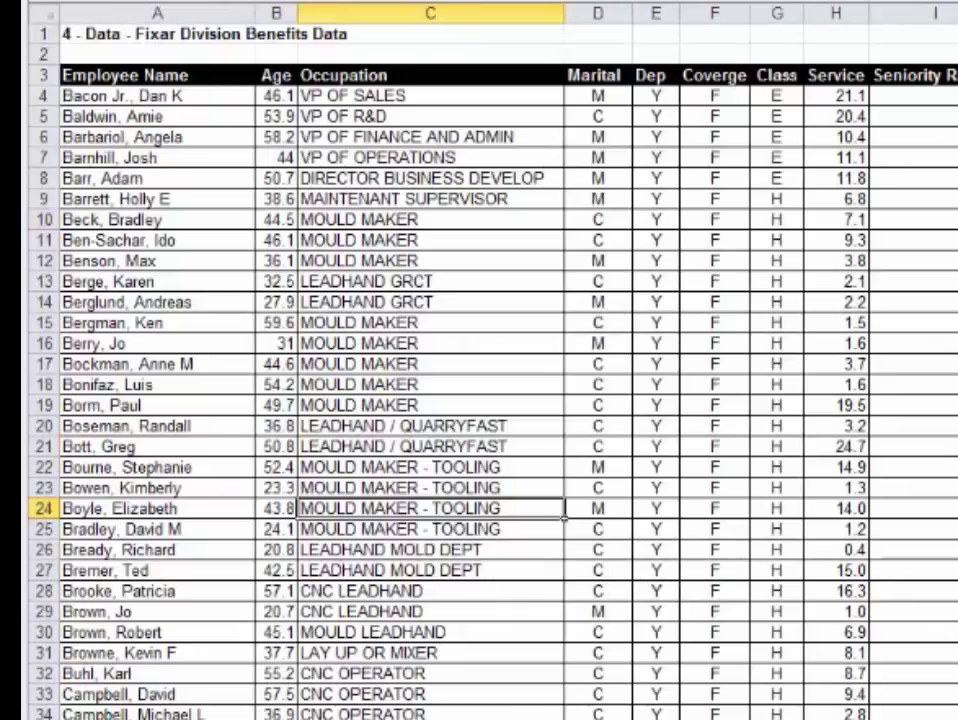
key("ctrl+Page_Down")
key("ctrl+Page_Down")
key("ctrl+Page_Down")
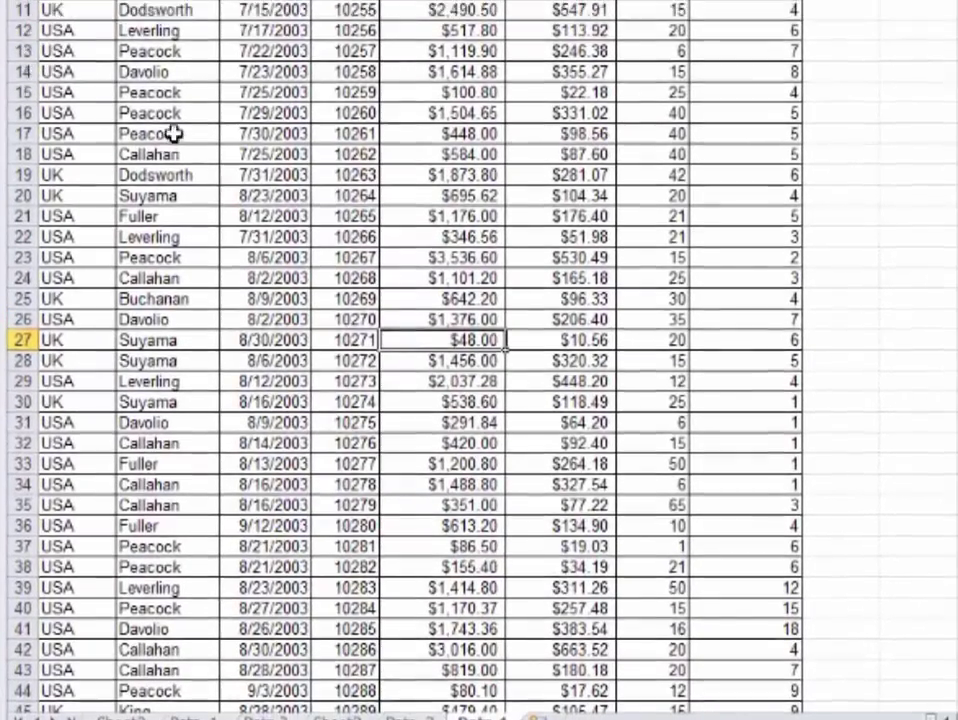
left_click(160, 47)
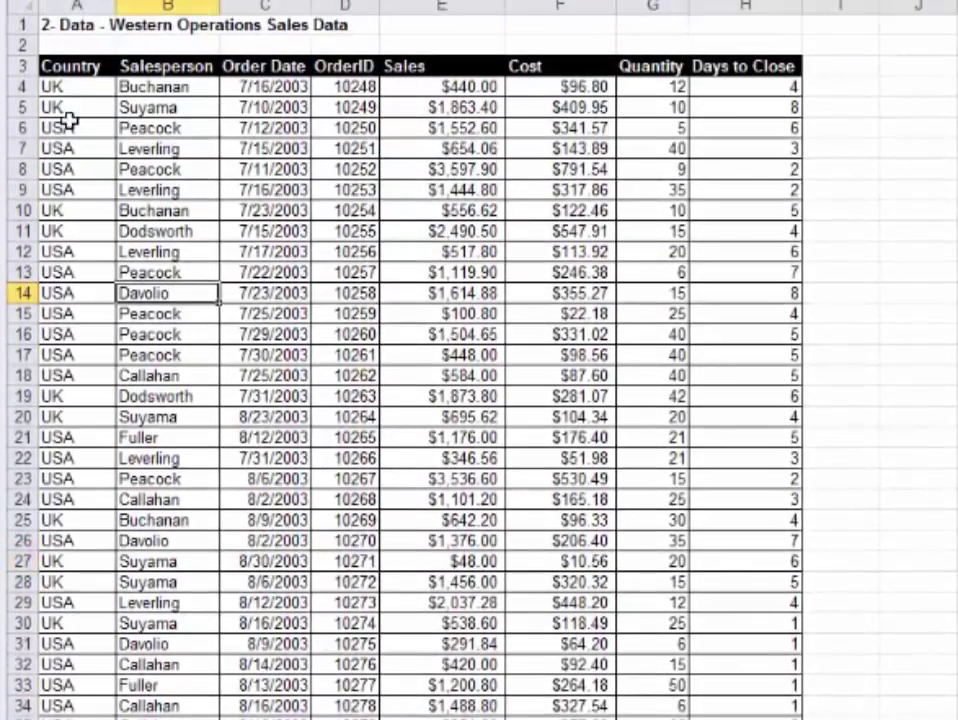
left_click(80, 500)
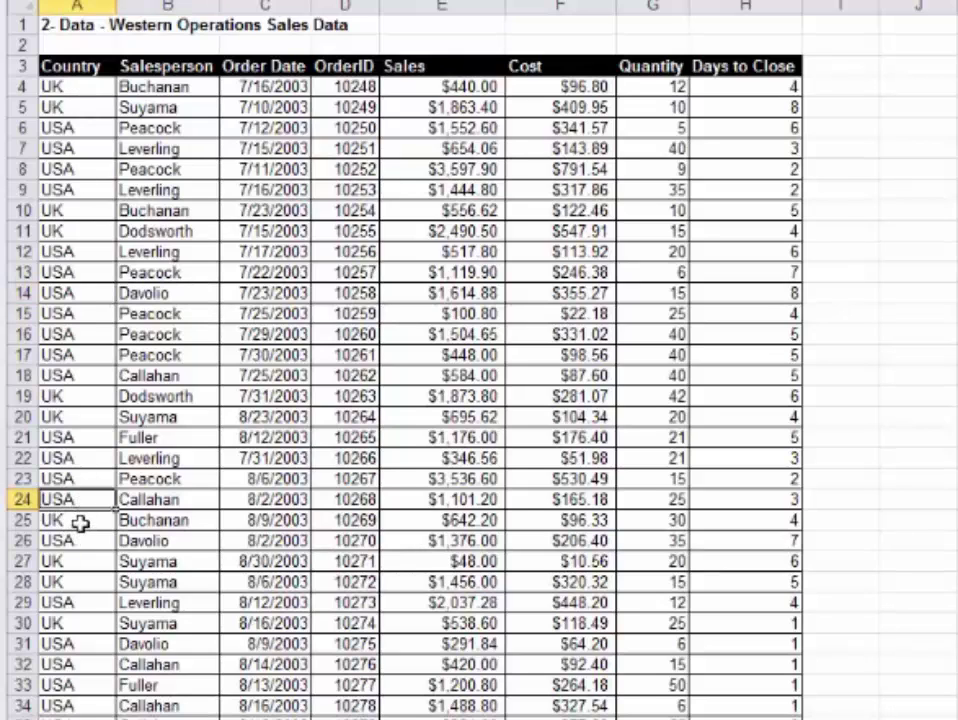
double_click(80, 522)
scroll(80, 522, "down", 7)
scroll(88, 715, "up", 4)
scroll(88, 715, "up", 3)
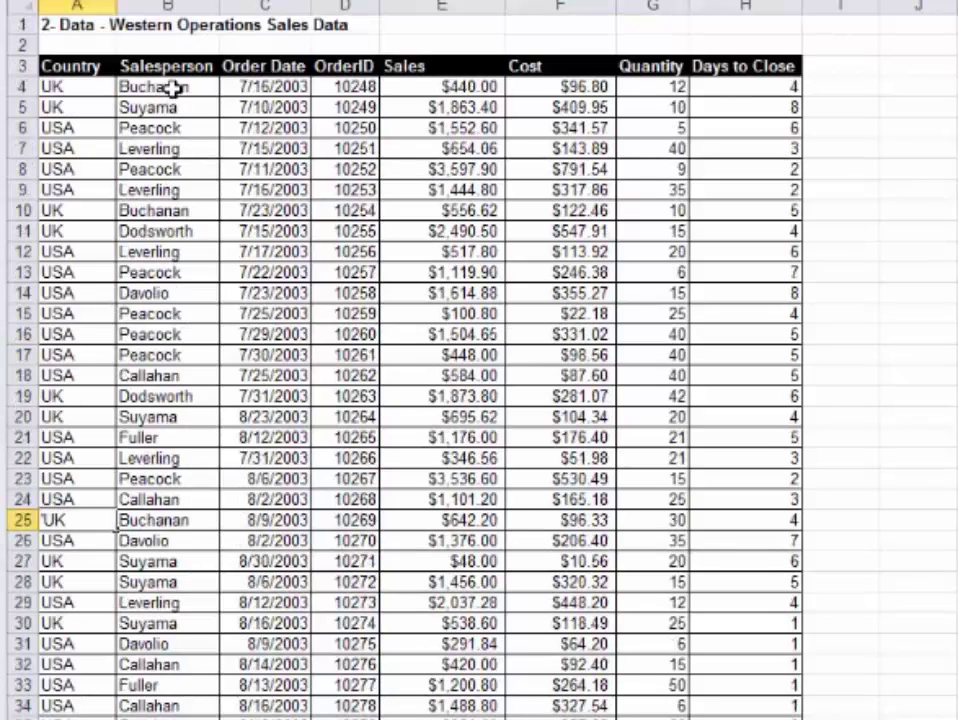
left_click(200, 211)
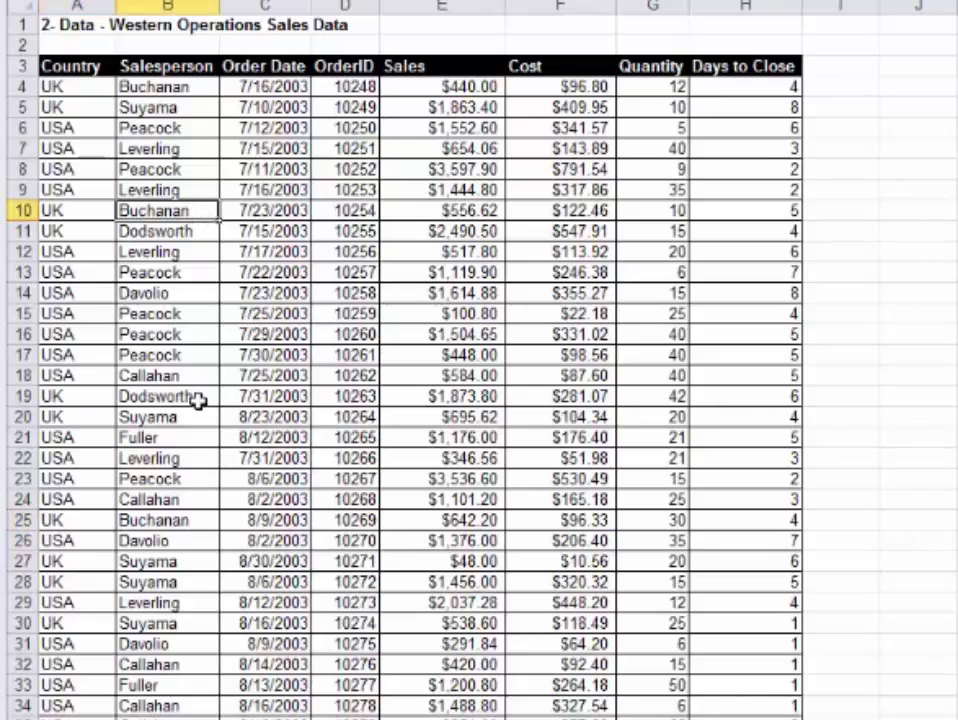
left_click(182, 519)
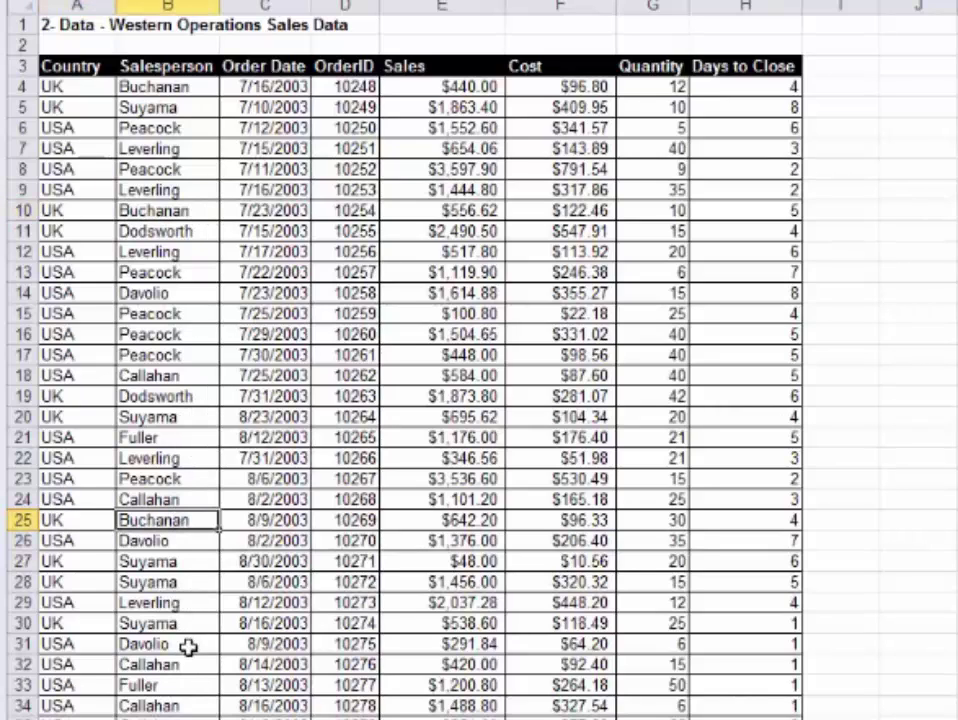
left_click(17, 396)
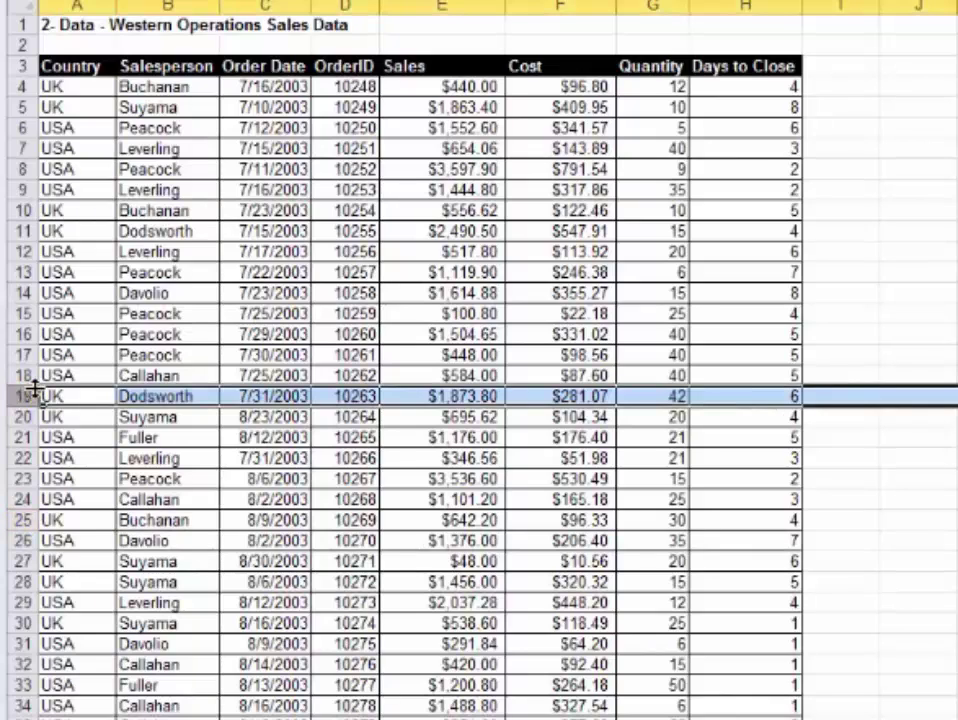
left_click(172, 398)
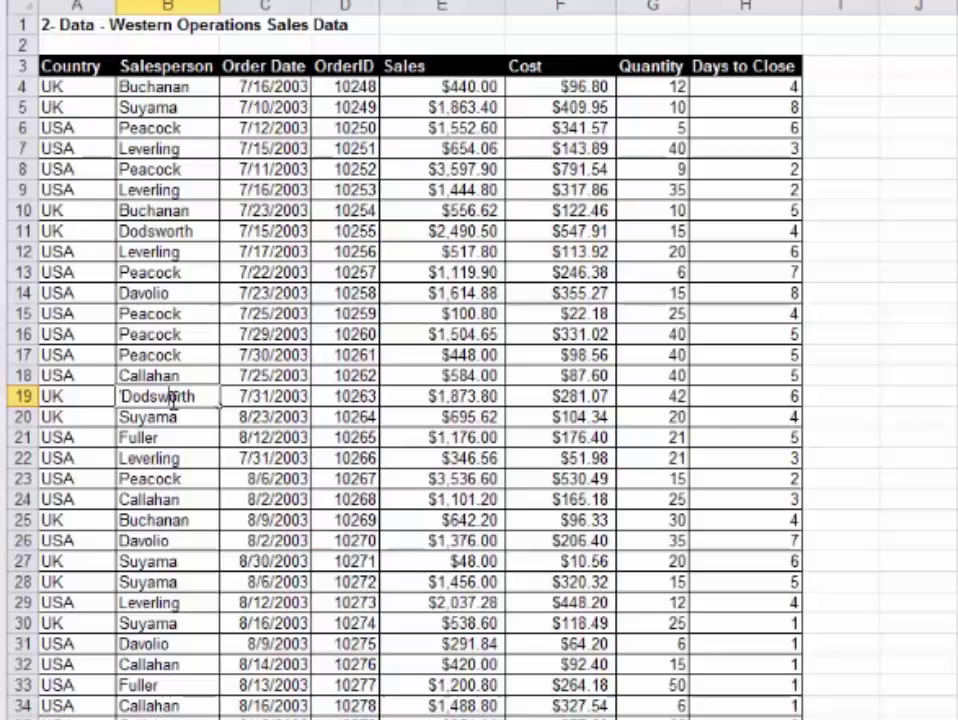
left_click(751, 396)
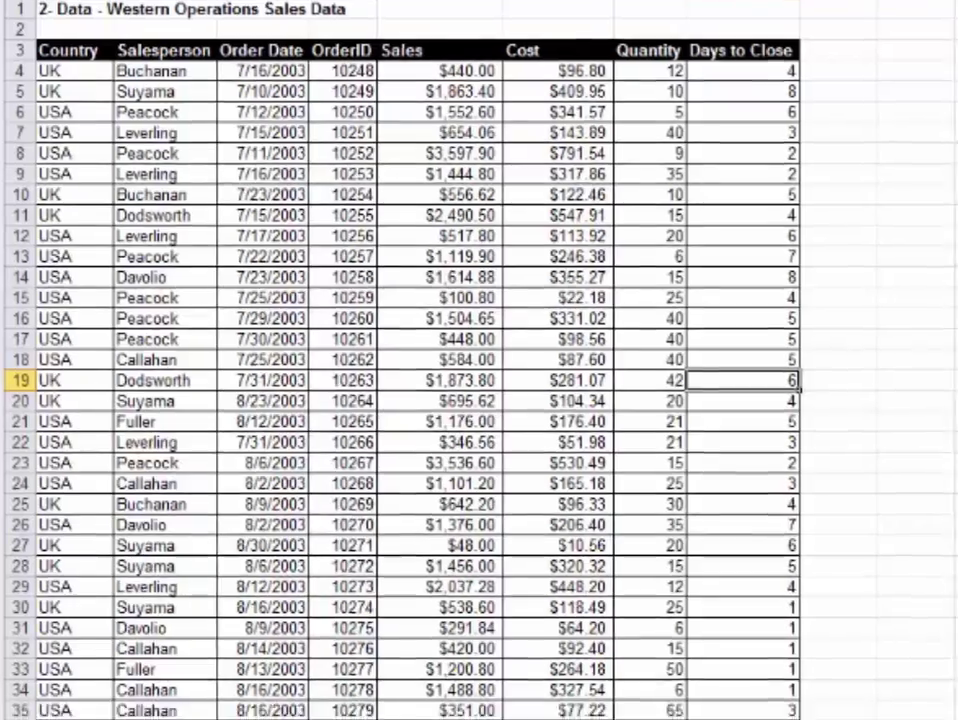
left_click_drag(747, 719, 721, 713)
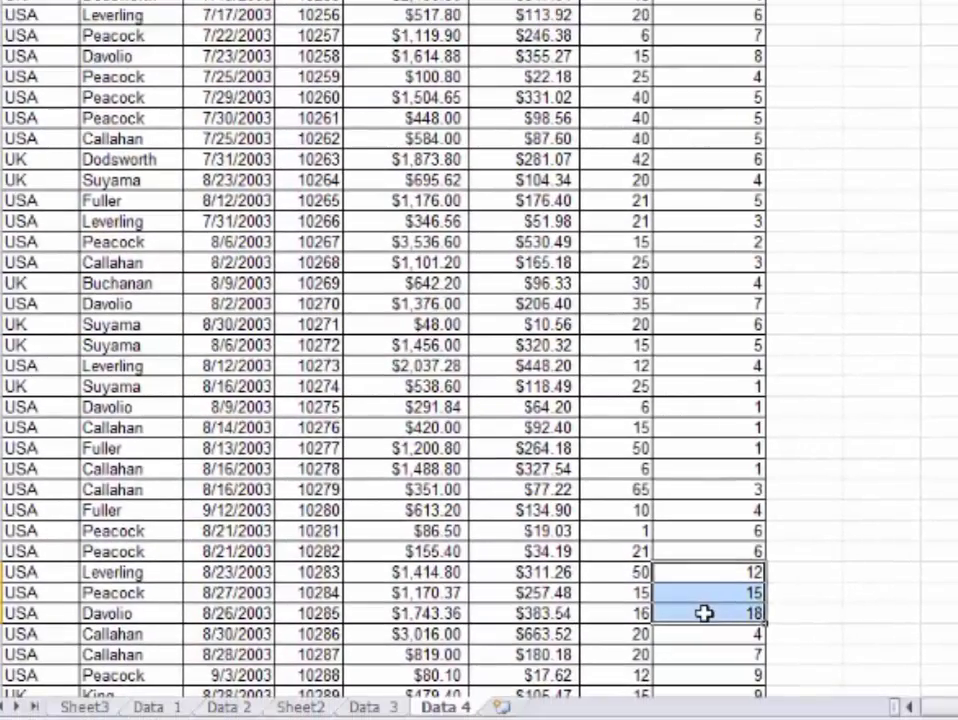
left_click(704, 613)
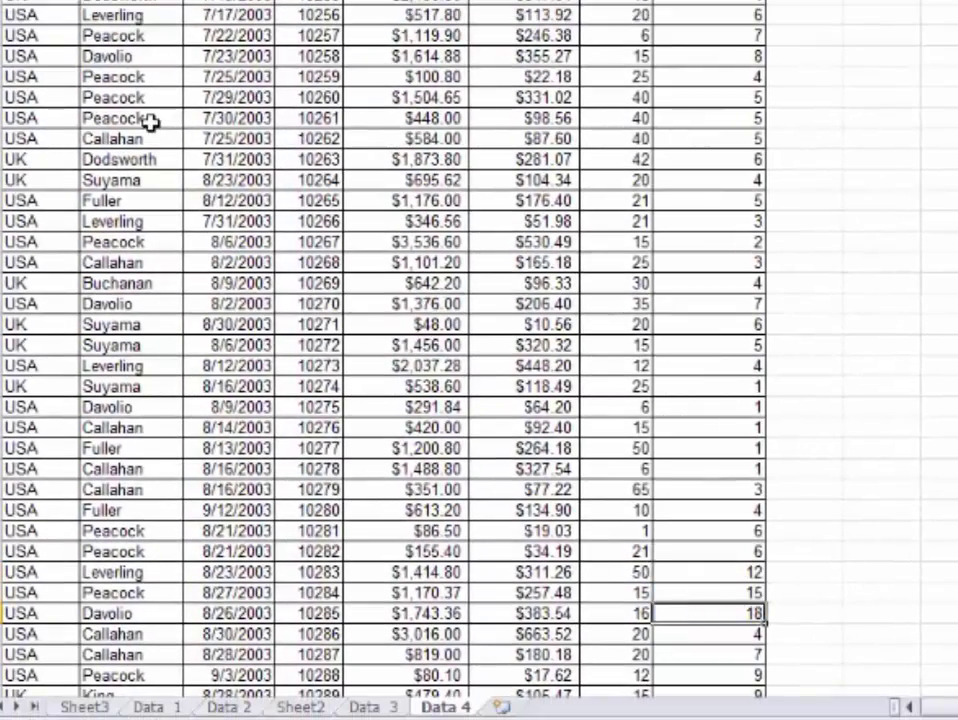
left_click(250, 132)
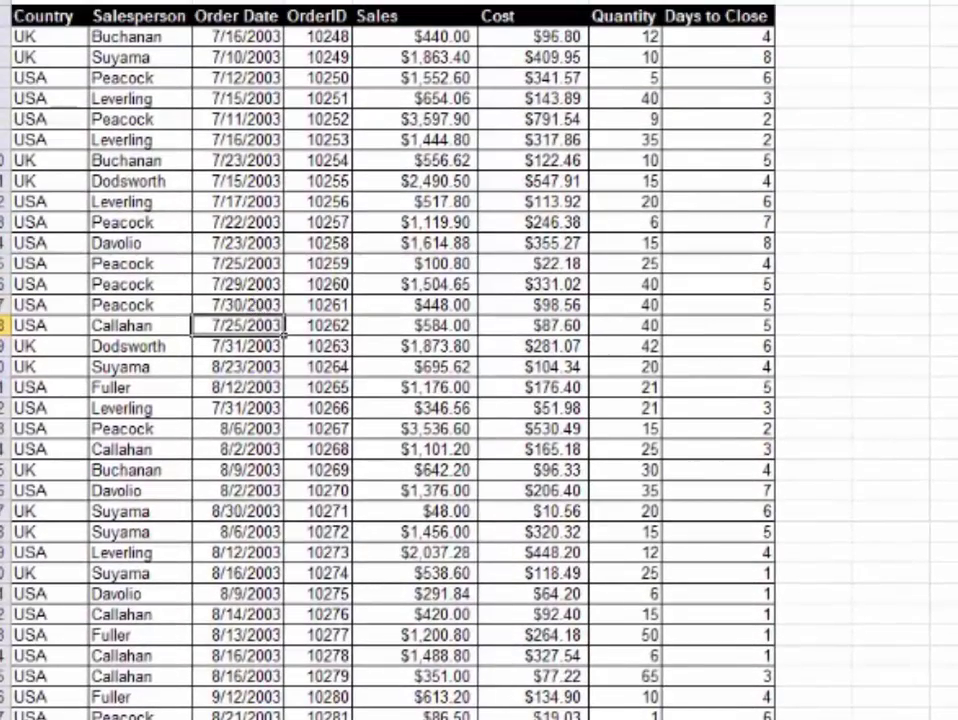
Insert a PivotTable of the sales data on a new worksheet.
key("alt+n")
key("v")
left_click(924, 269)
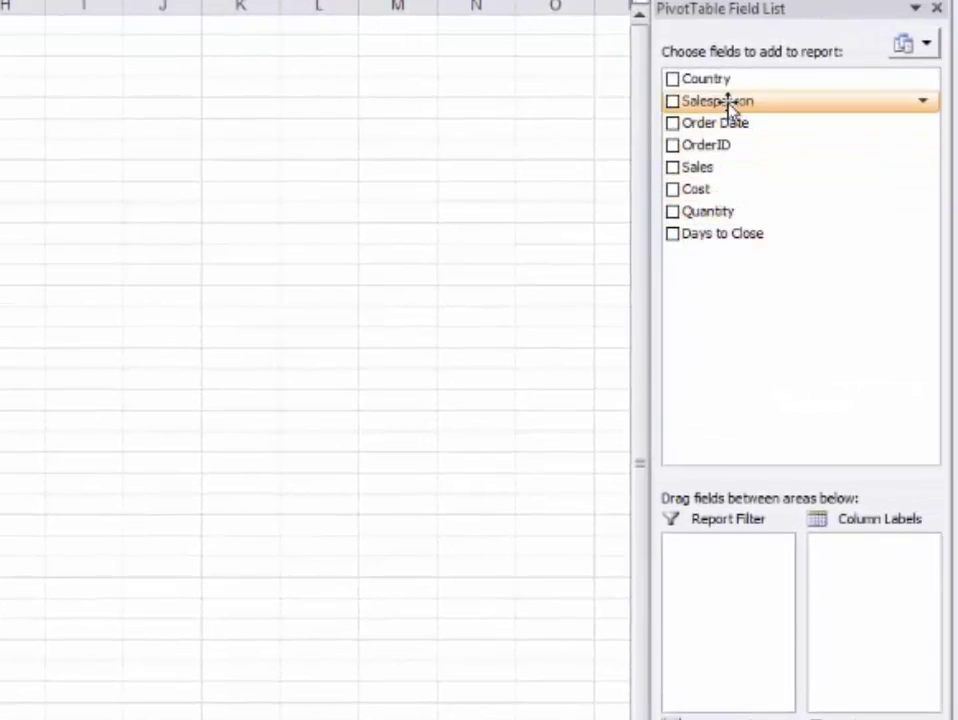
left_click_drag(729, 105, 899, 597)
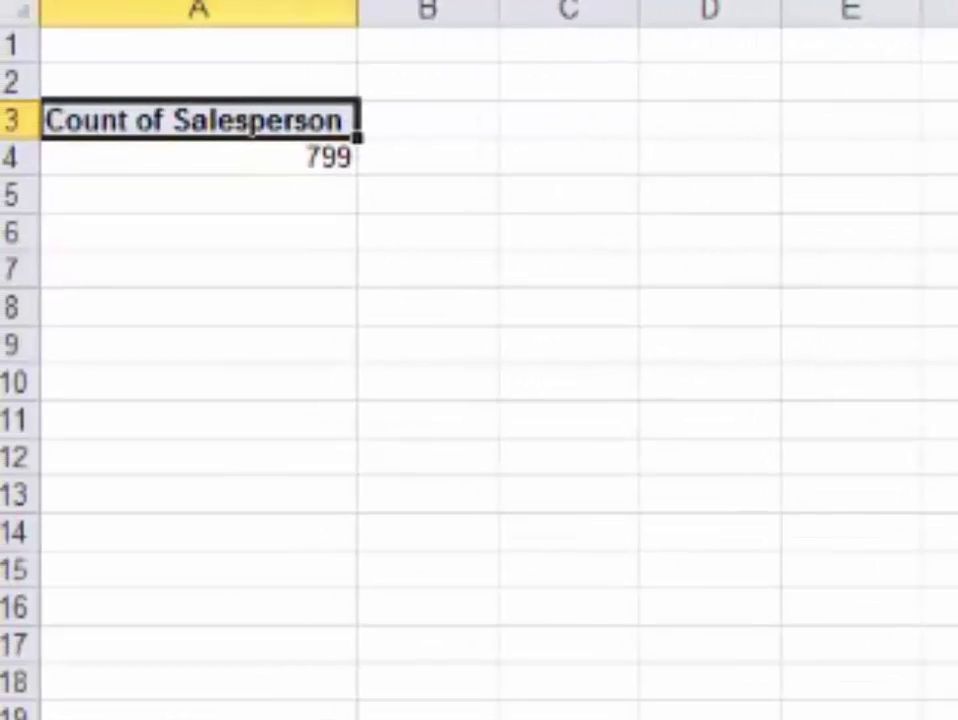
Move Salesperson into Row Labels so the nine salespeople are listed as rows.
key("ctrl+Page_Down")
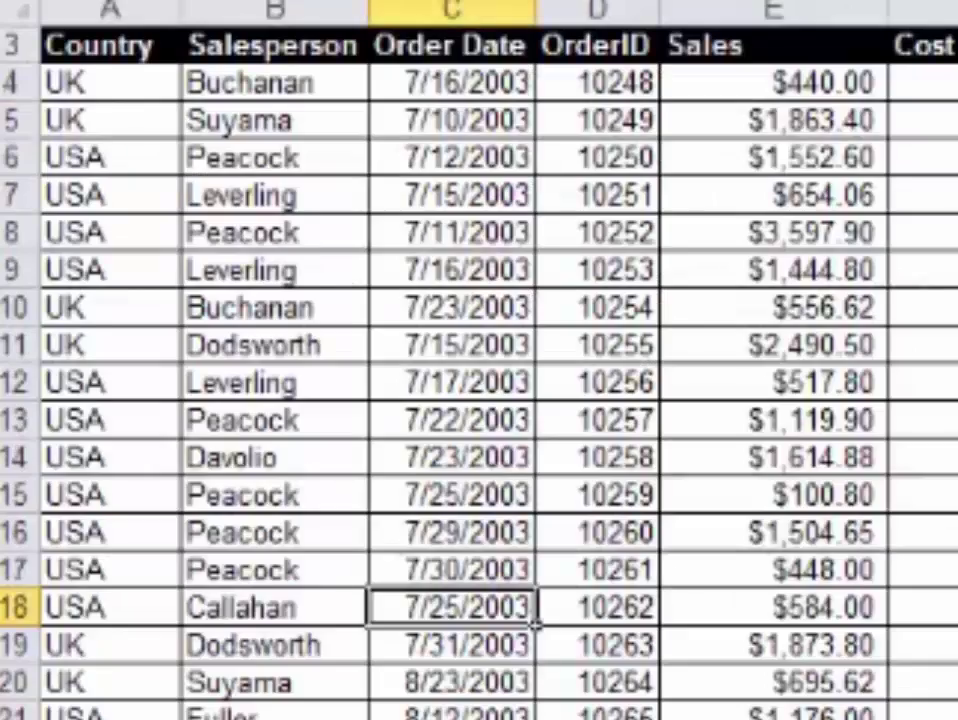
scroll(479, 360, "down", 20)
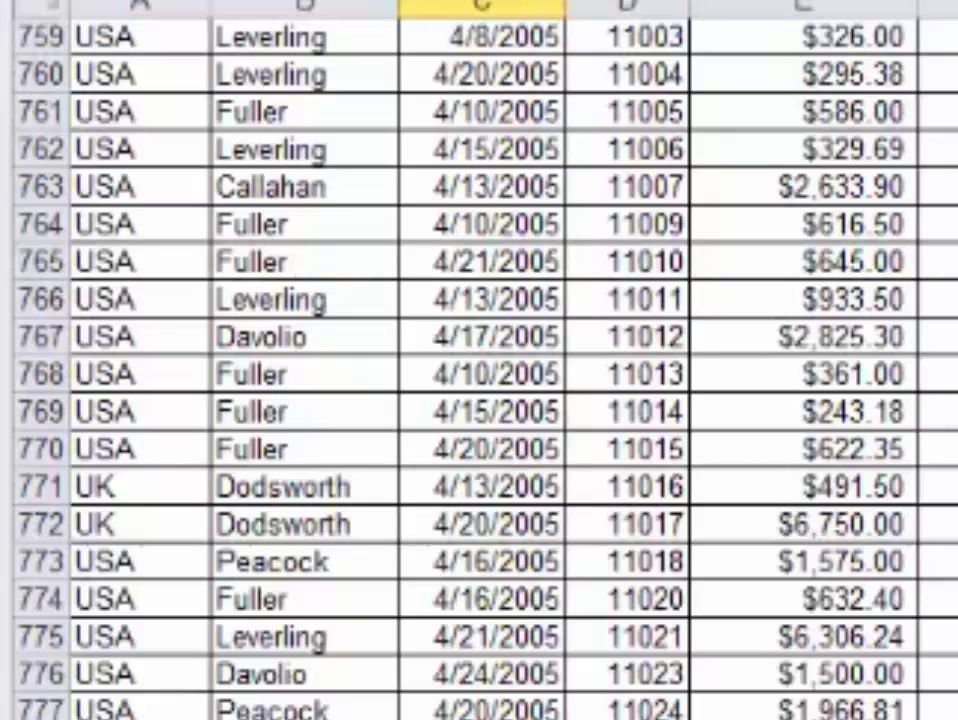
left_click(305, 712)
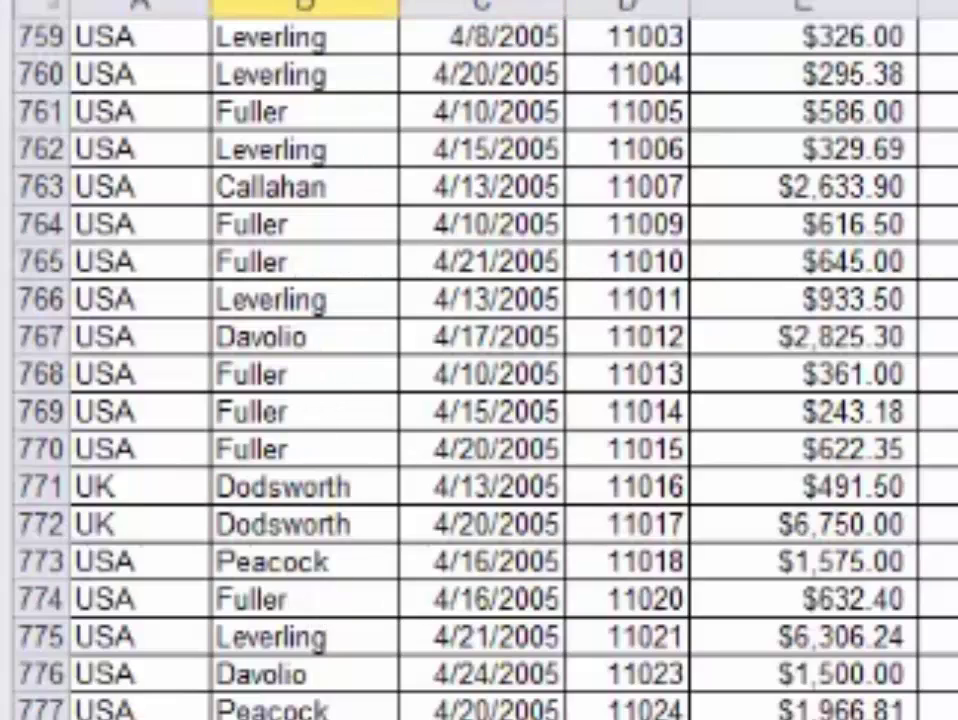
key("ctrl+Page_Up")
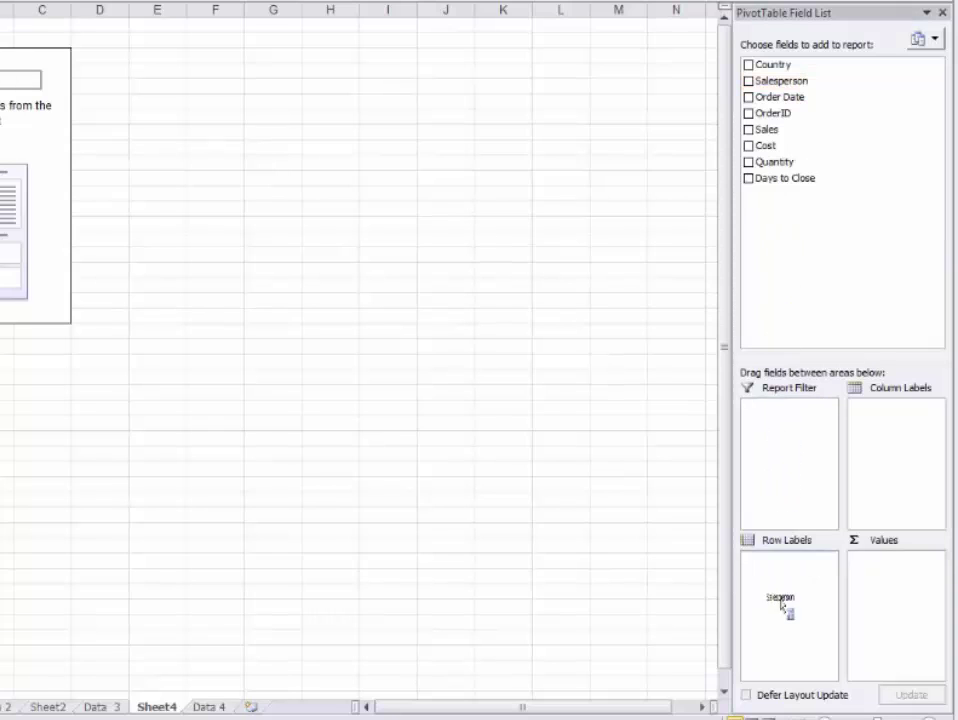
left_click_drag(783, 604, 797, 604)
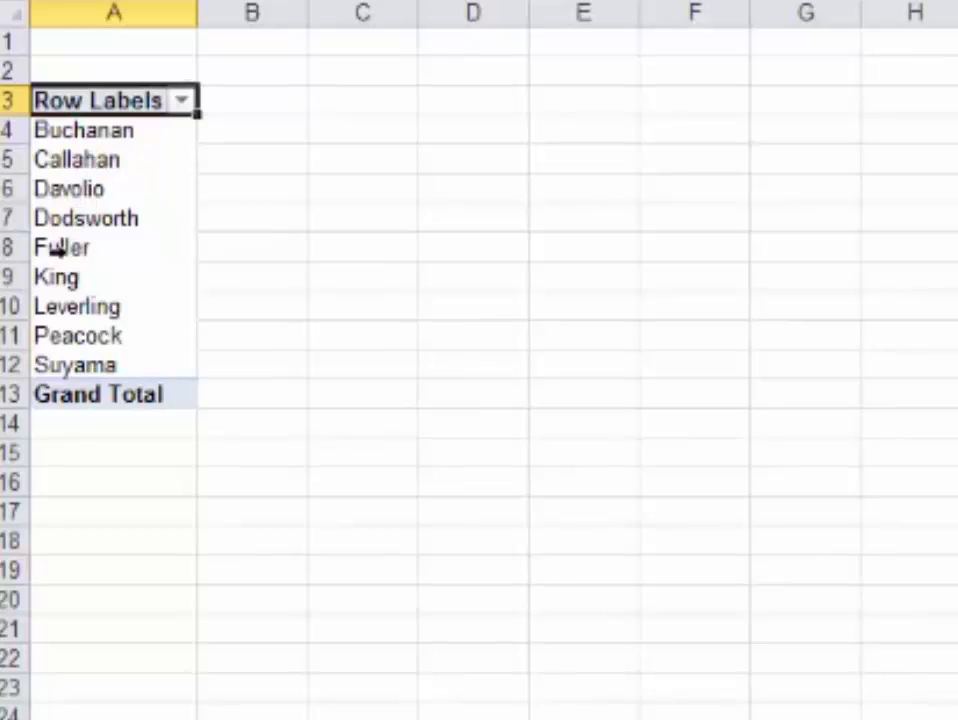
left_click_drag(103, 132, 133, 366)
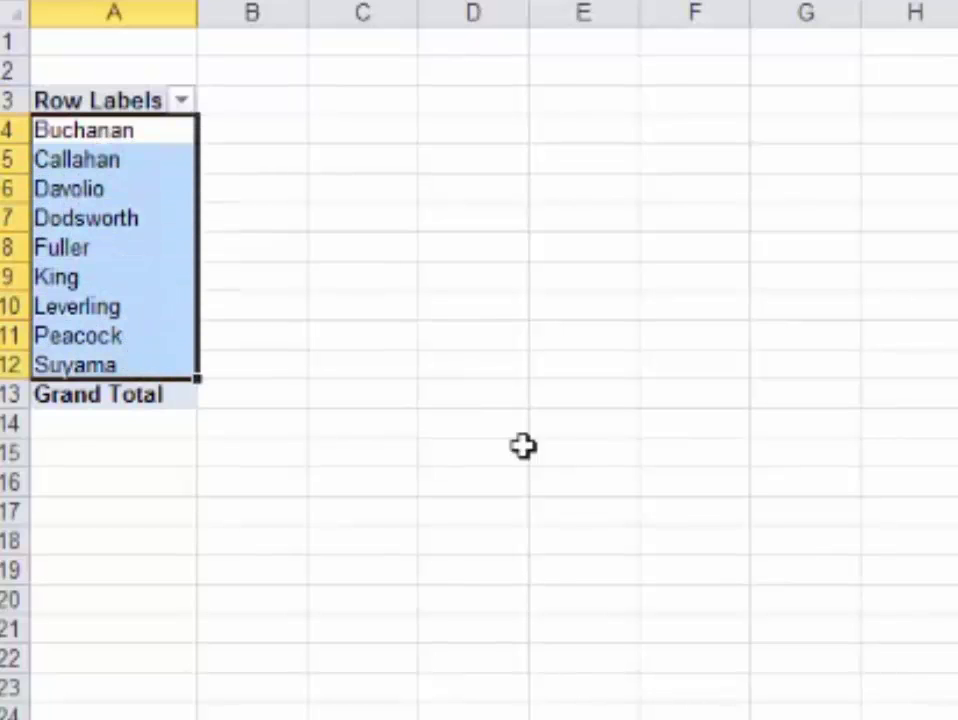
Add Sales to Values so each salesperson's UK and USA sales total 1228327.4.
left_click(120, 190)
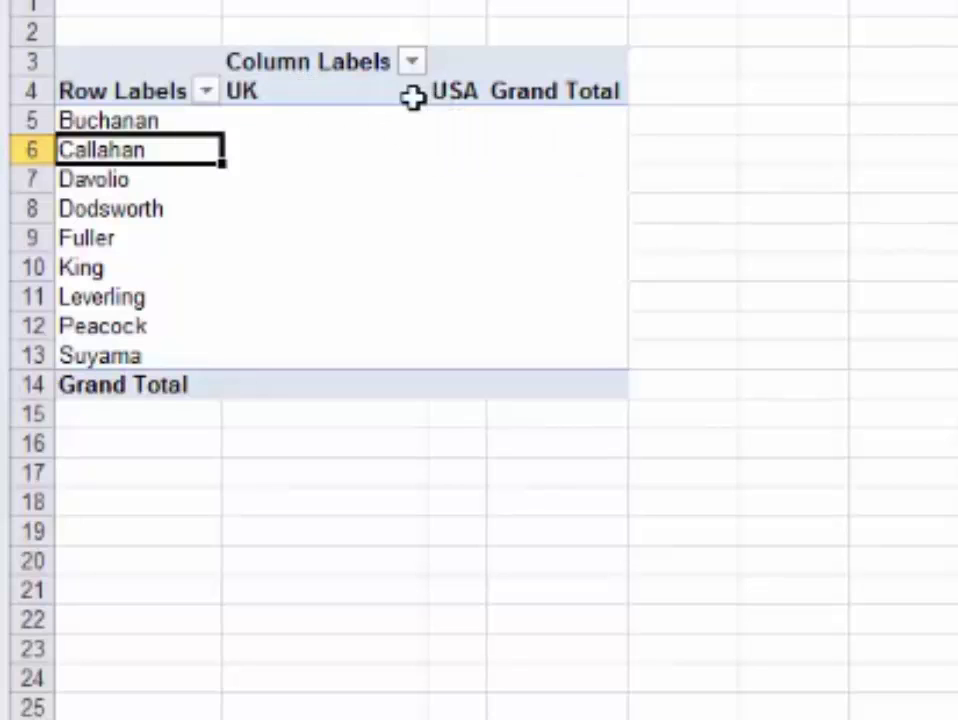
left_click(355, 92)
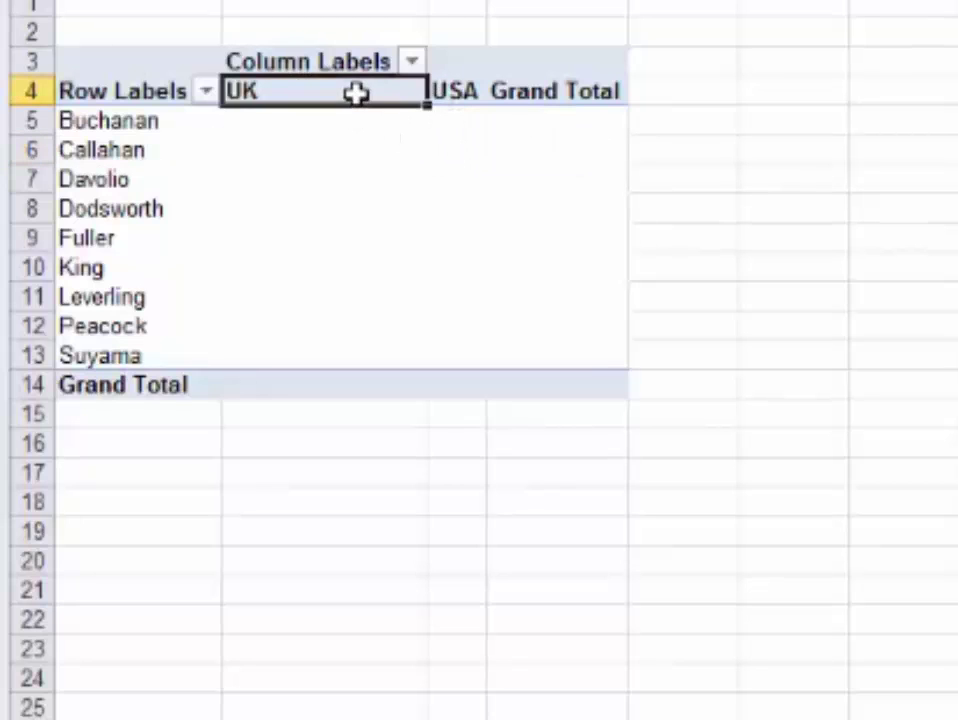
left_click(462, 91)
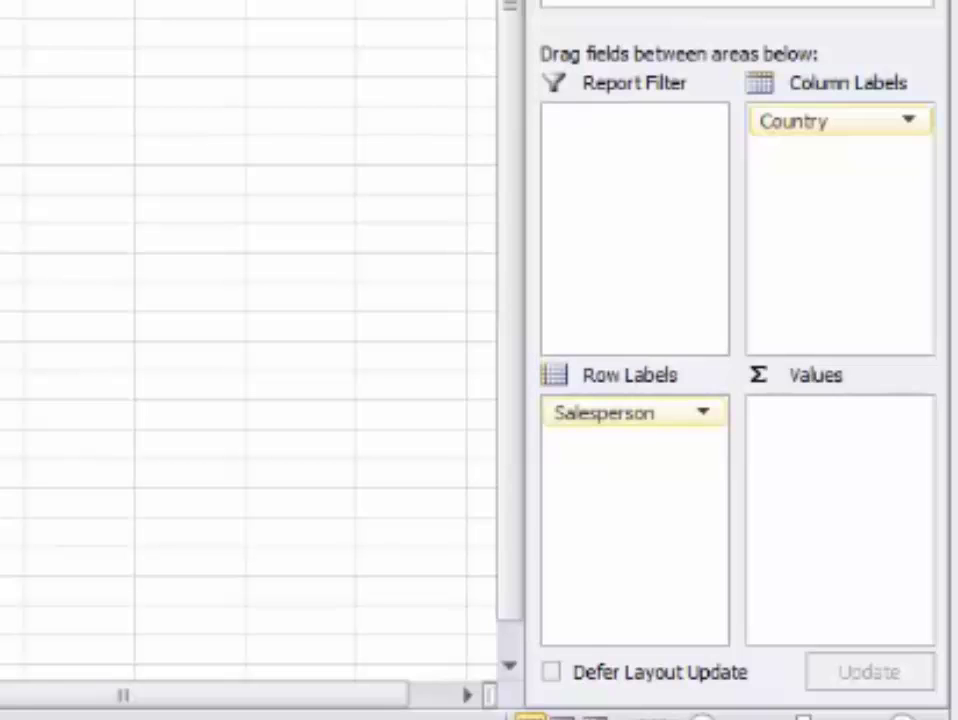
left_click_drag(760, 0, 821, 491)
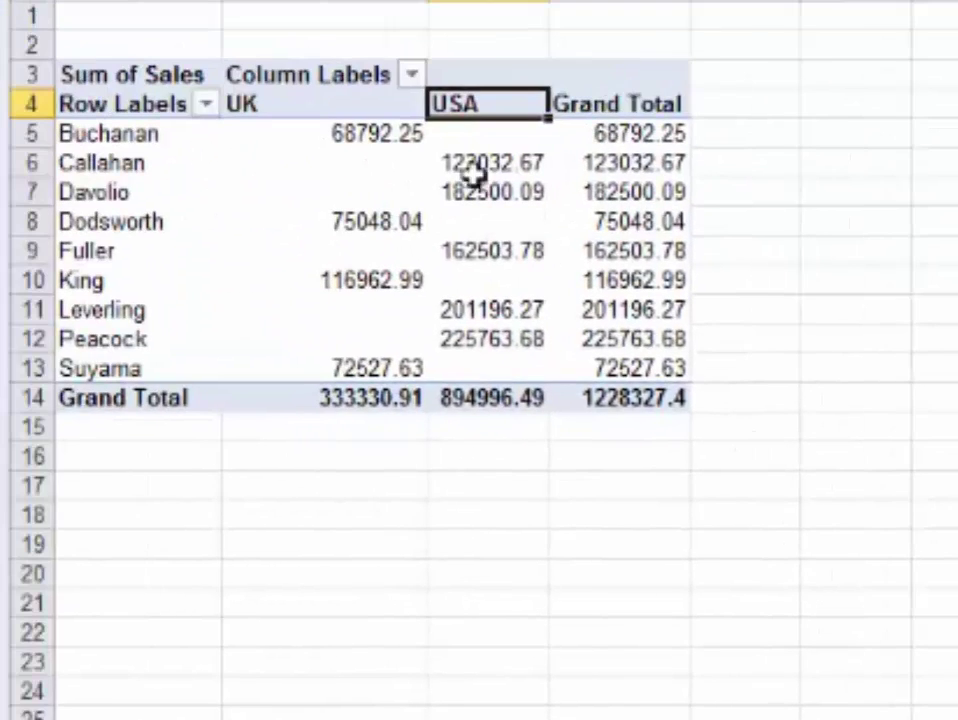
left_click(392, 136)
left_click(376, 222)
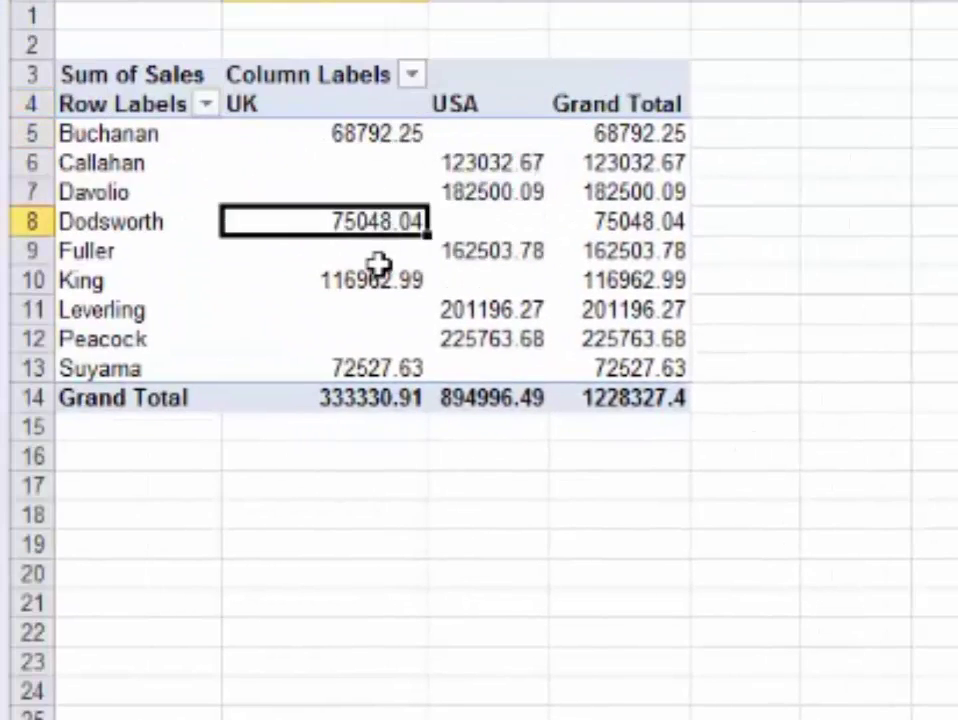
left_click(376, 282)
left_click(374, 370)
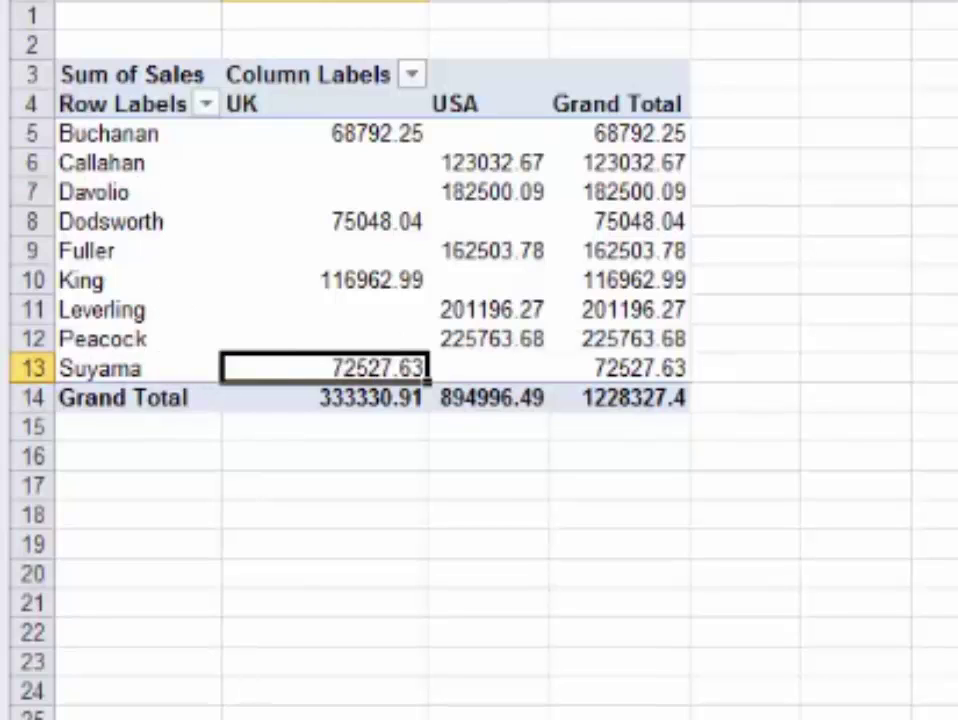
left_click(100, 339)
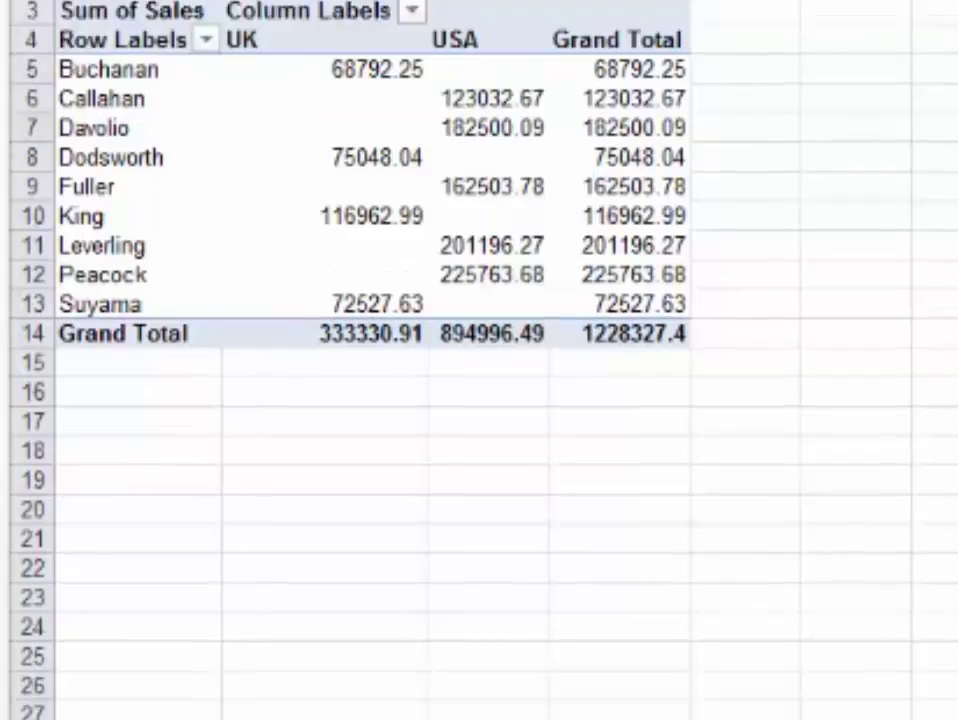
On the Staff Analysis Data sheet, check the Salary sum of $22,357,000 split by Gender.
key("ctrl+Page_Down")
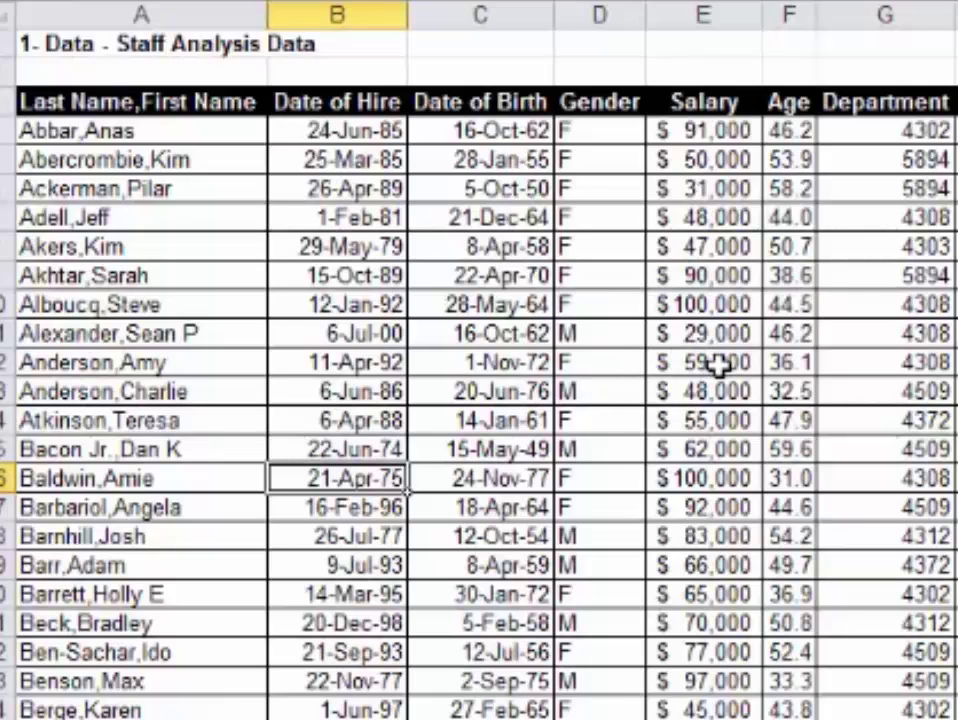
left_click(717, 365)
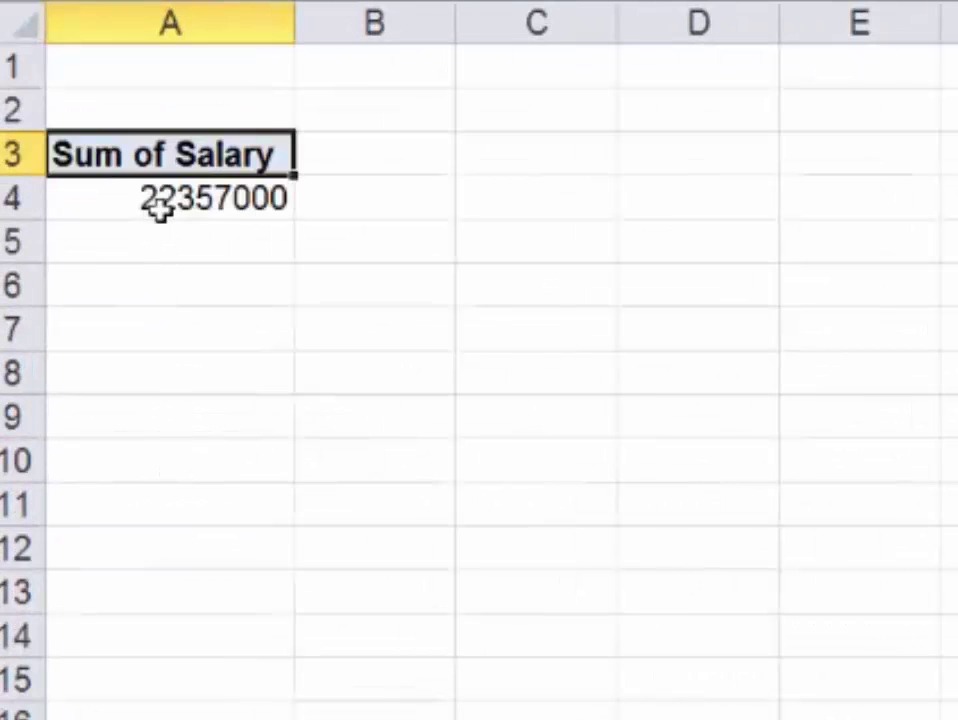
left_click(230, 198)
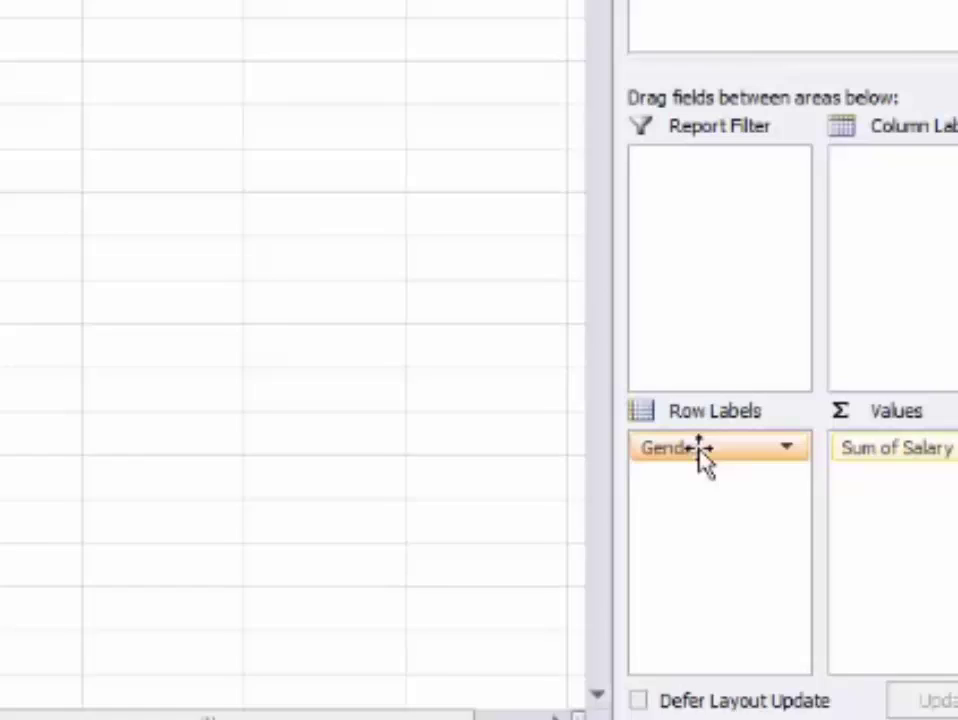
left_click_drag(703, 450, 889, 208)
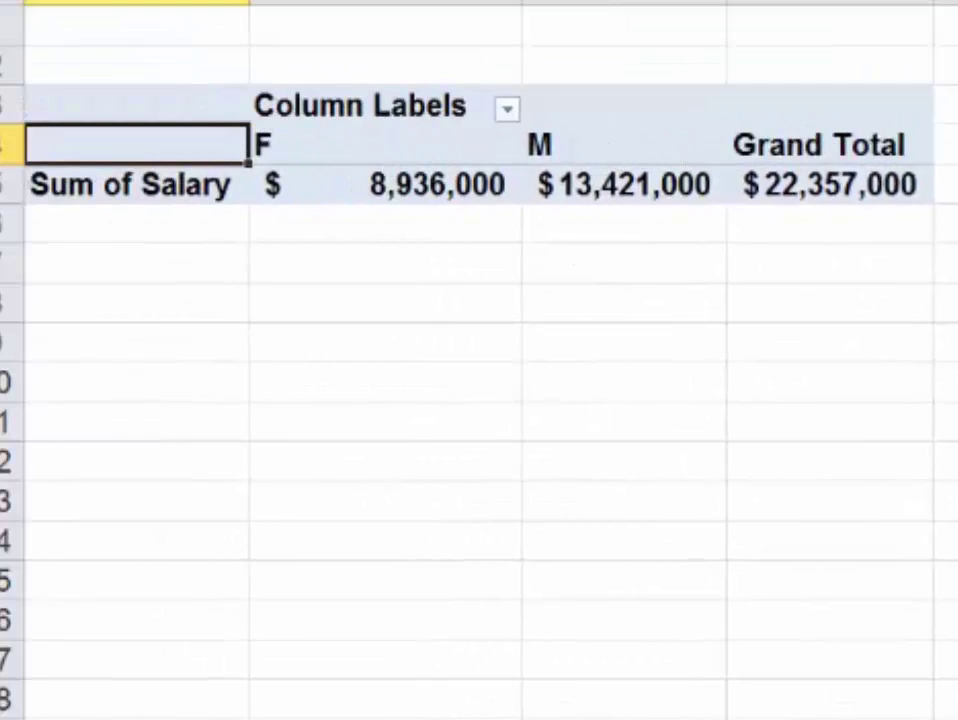
key("ctrl+z")
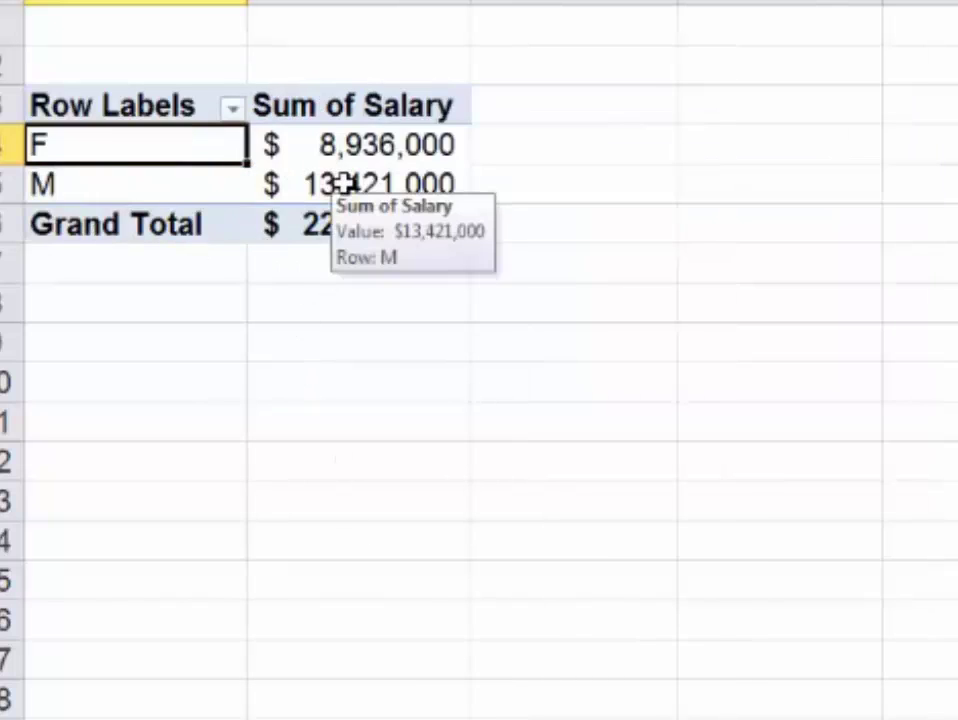
mouse_move(343, 150)
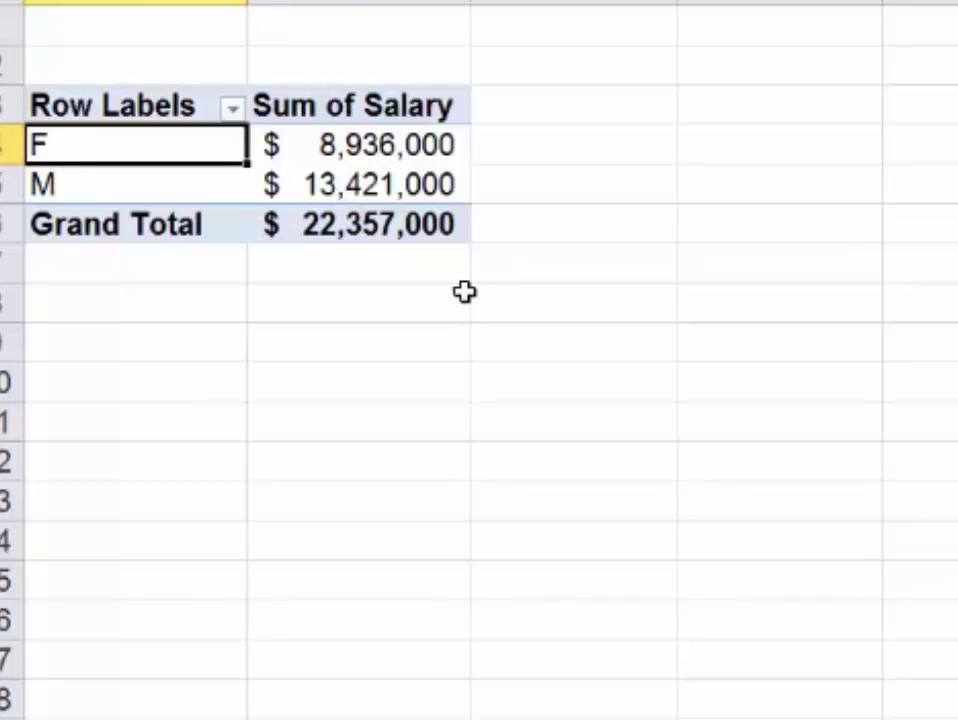
Format the employee counts as numbers with 0 decimal places.
left_click(325, 192)
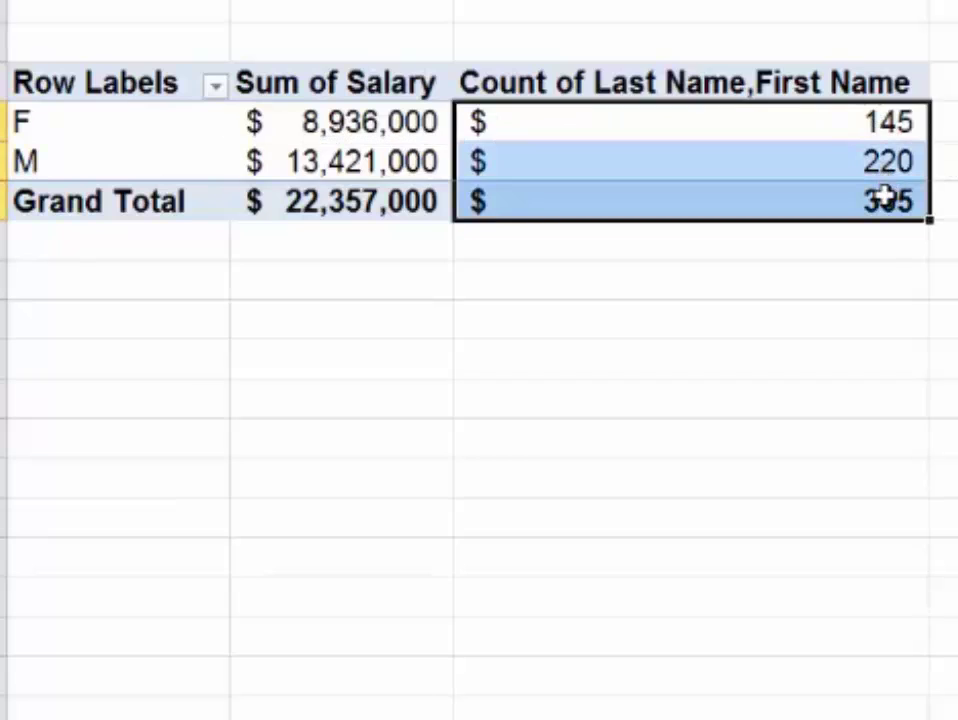
key("ctrl+shift+1")
key("ctrl+shift+asciitilde")
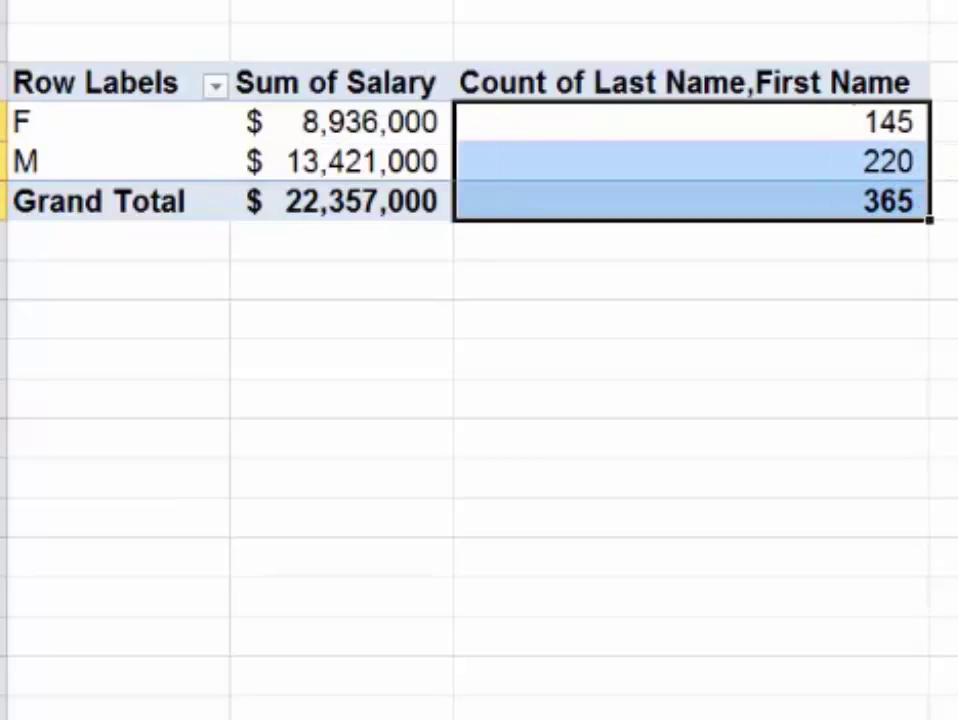
left_click(821, 124)
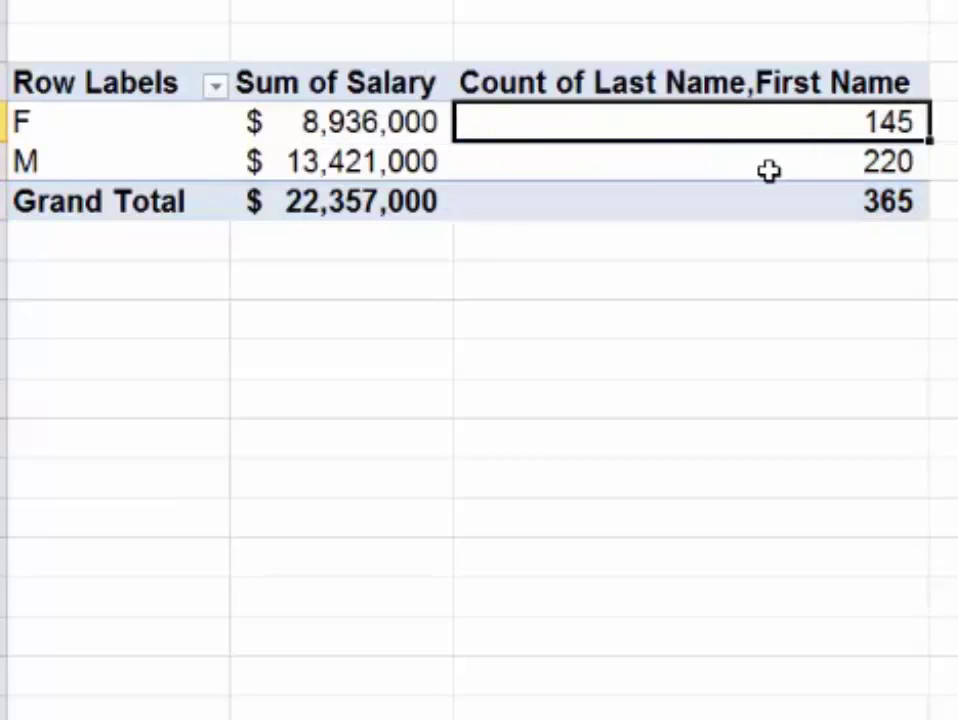
left_click(768, 166)
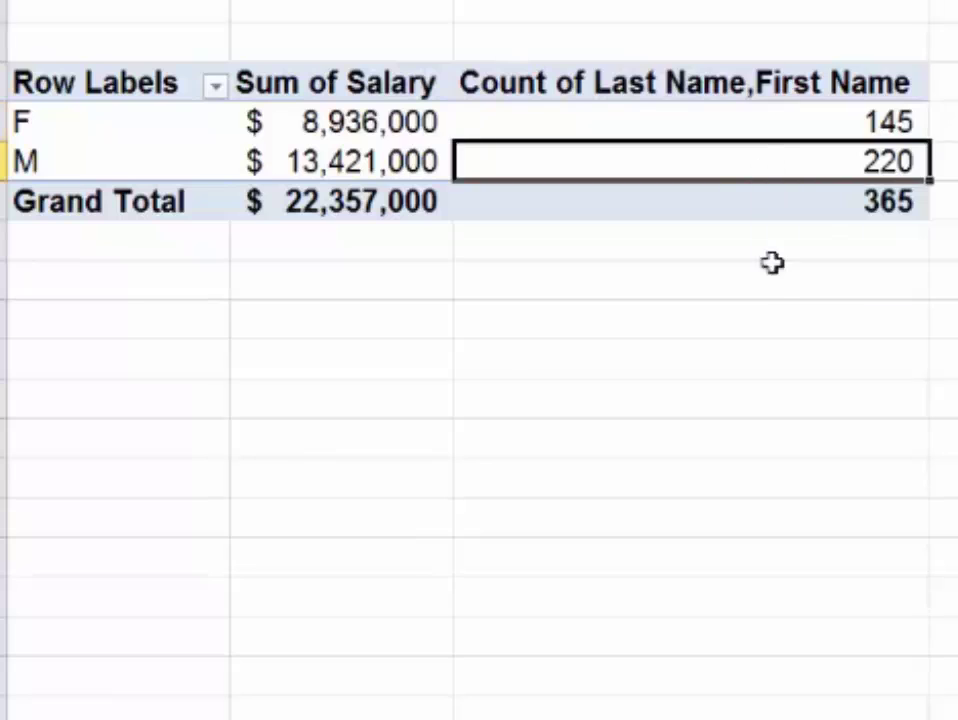
left_click(343, 122)
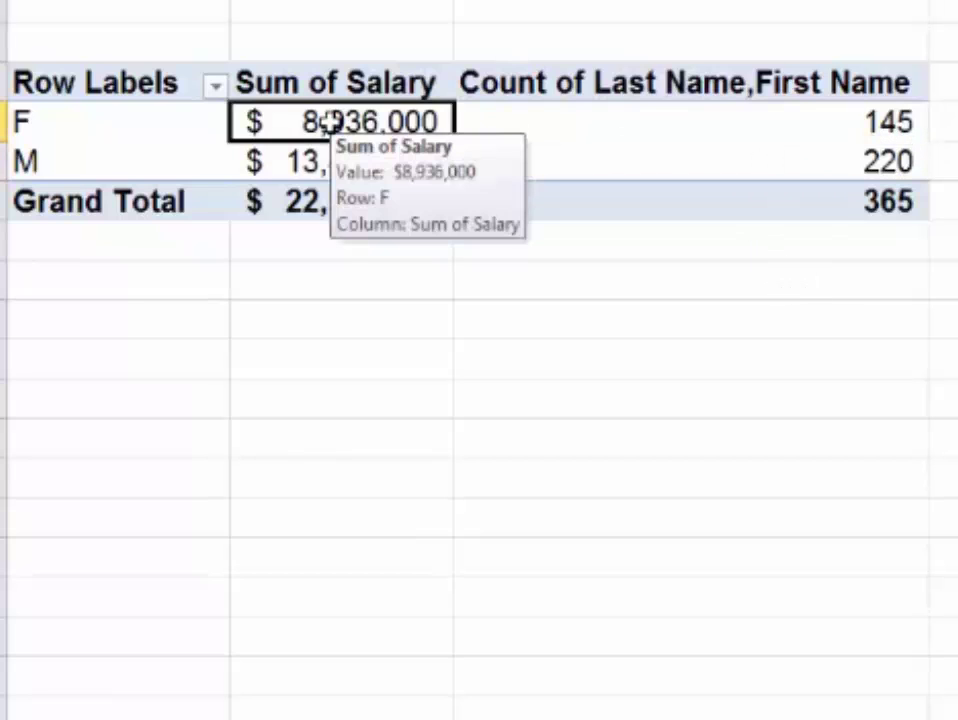
left_click(621, 122)
Enter =B4/C4 in E4 for the F average salary of 61627.59.
left_click(851, 190)
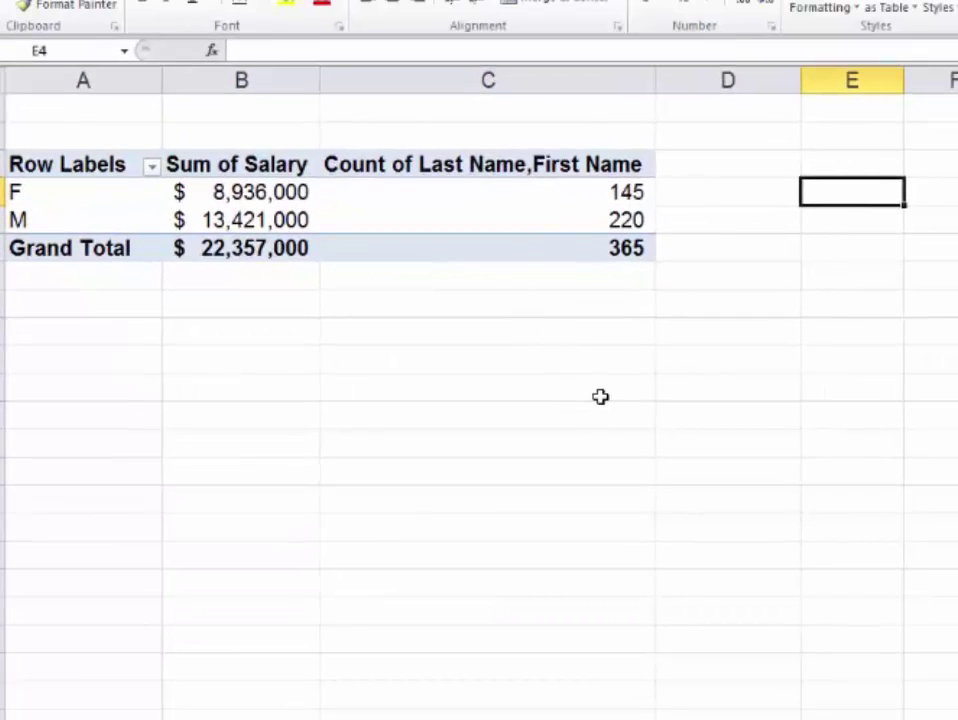
type("=")
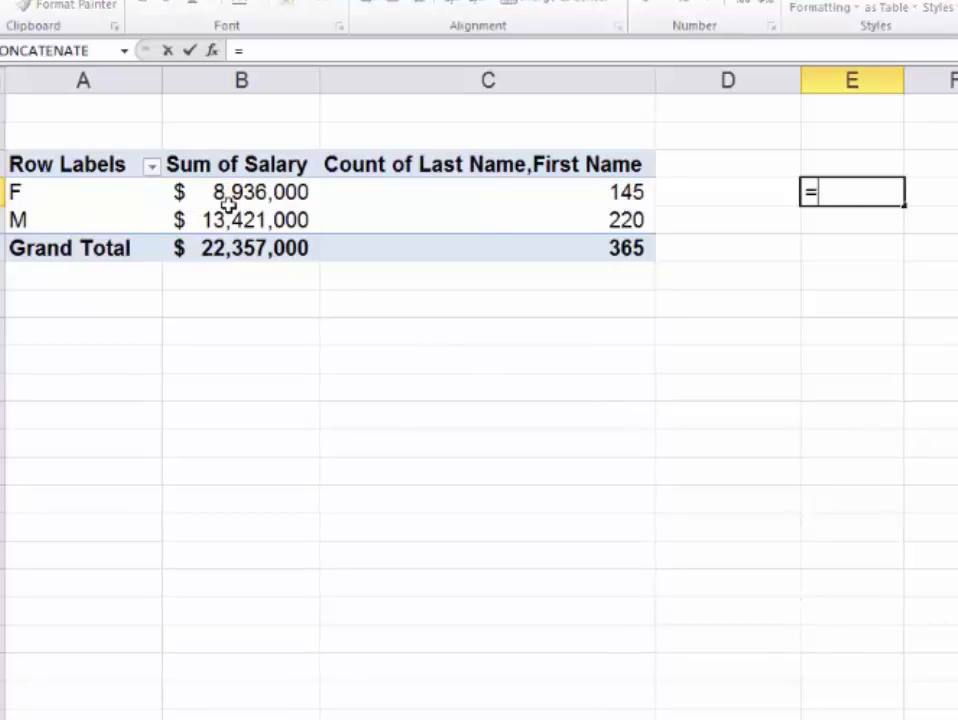
left_click(285, 191)
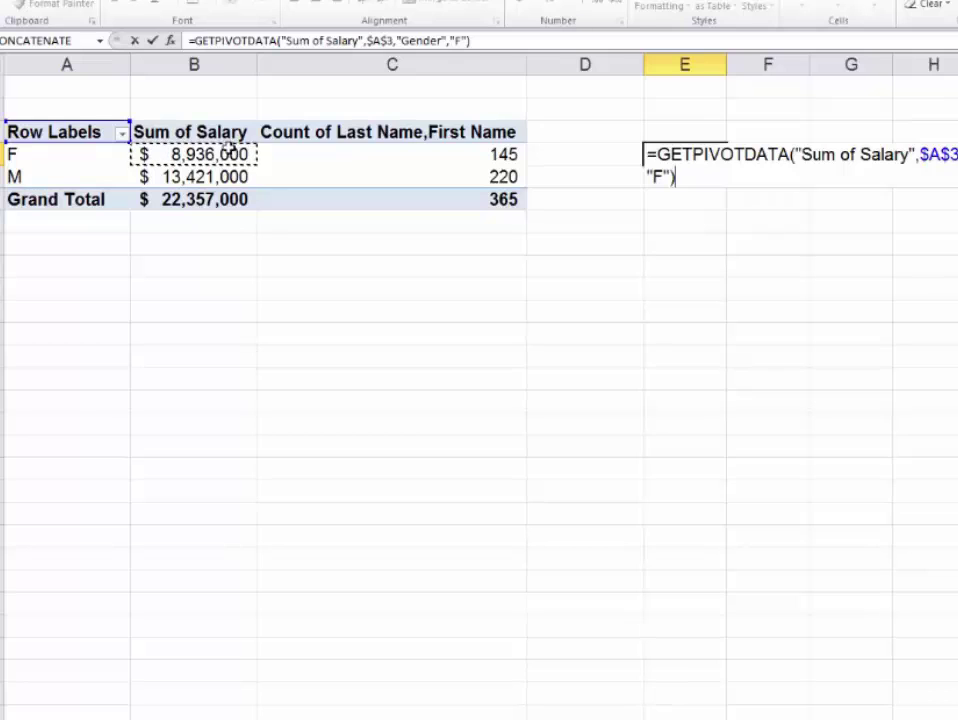
type("/")
left_click(322, 154)
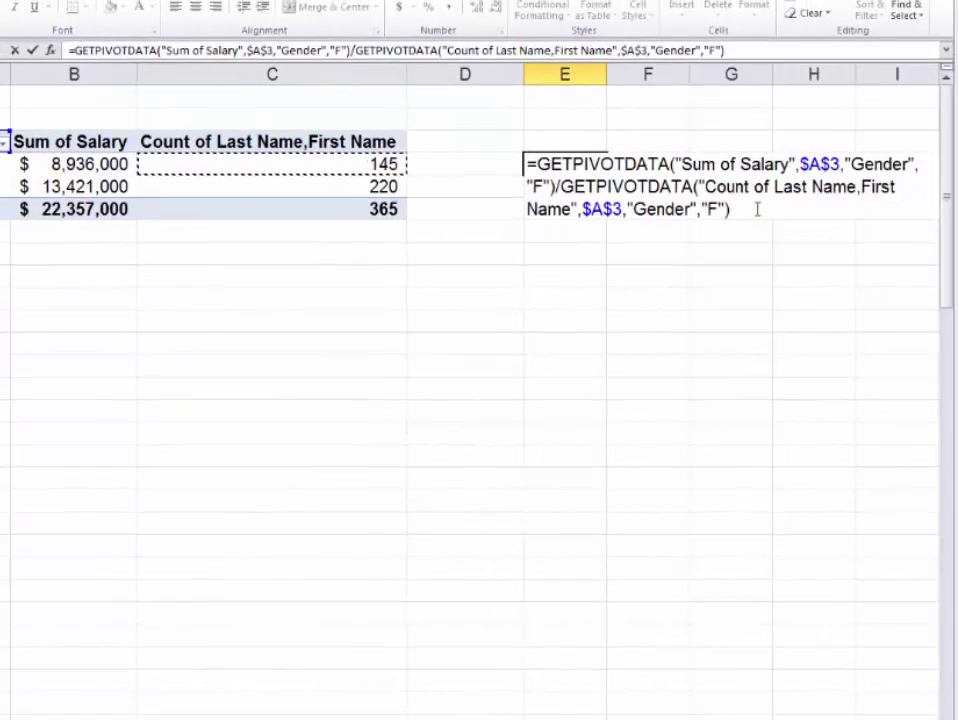
key("Escape")
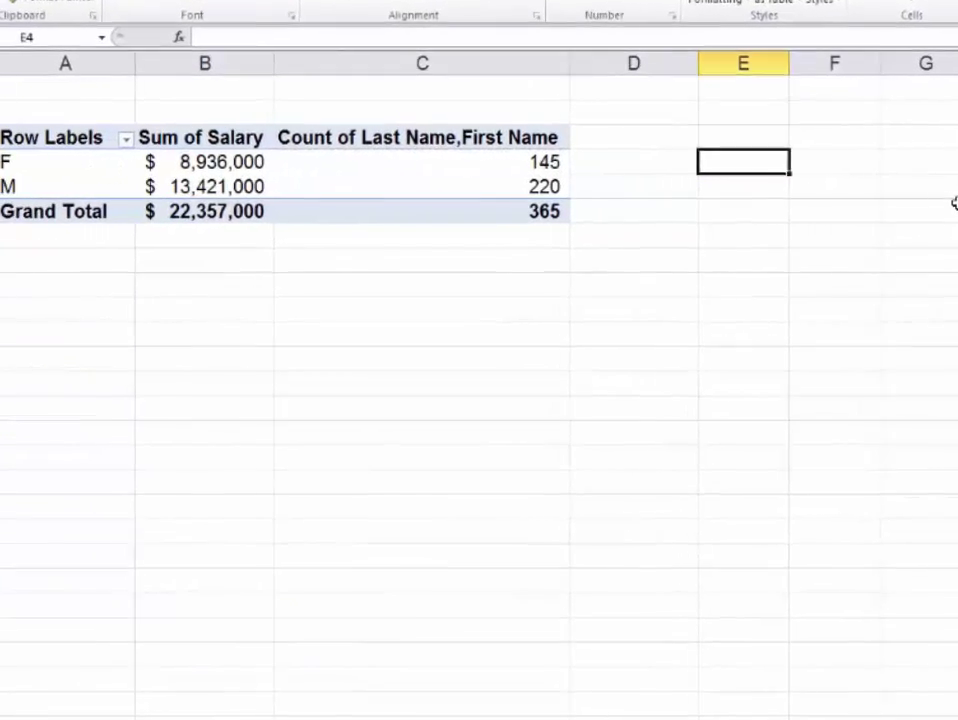
type("=")
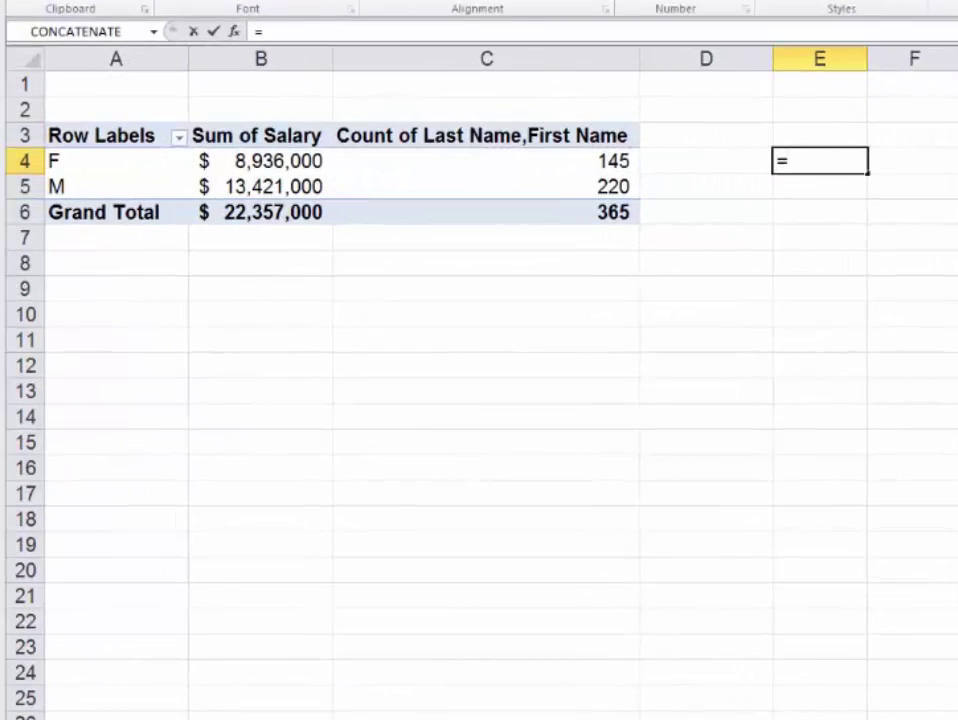
type("B")
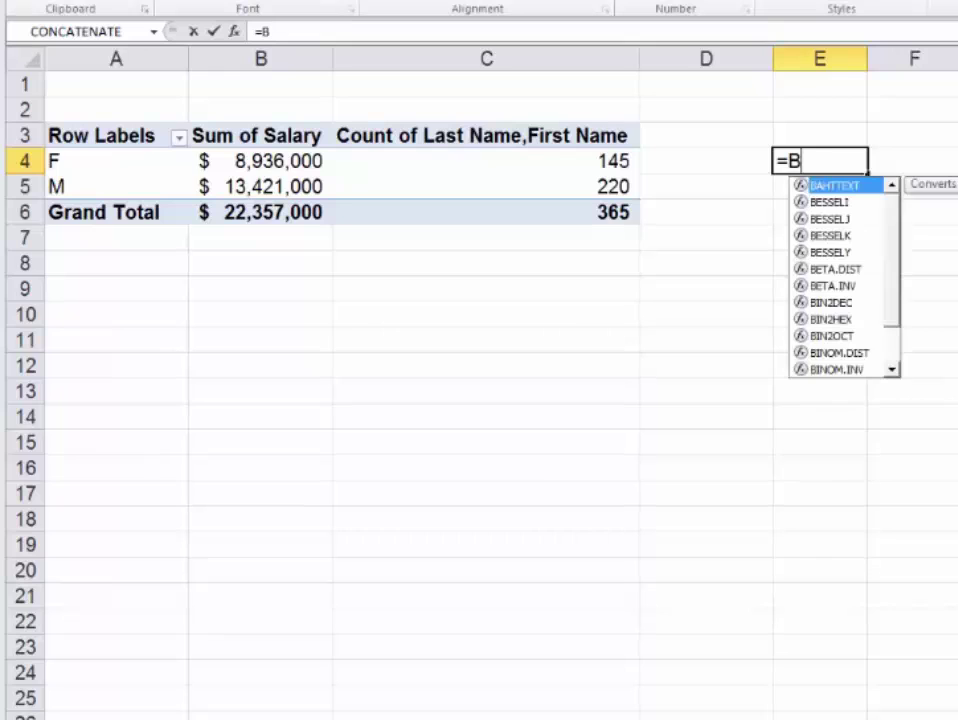
type("4")
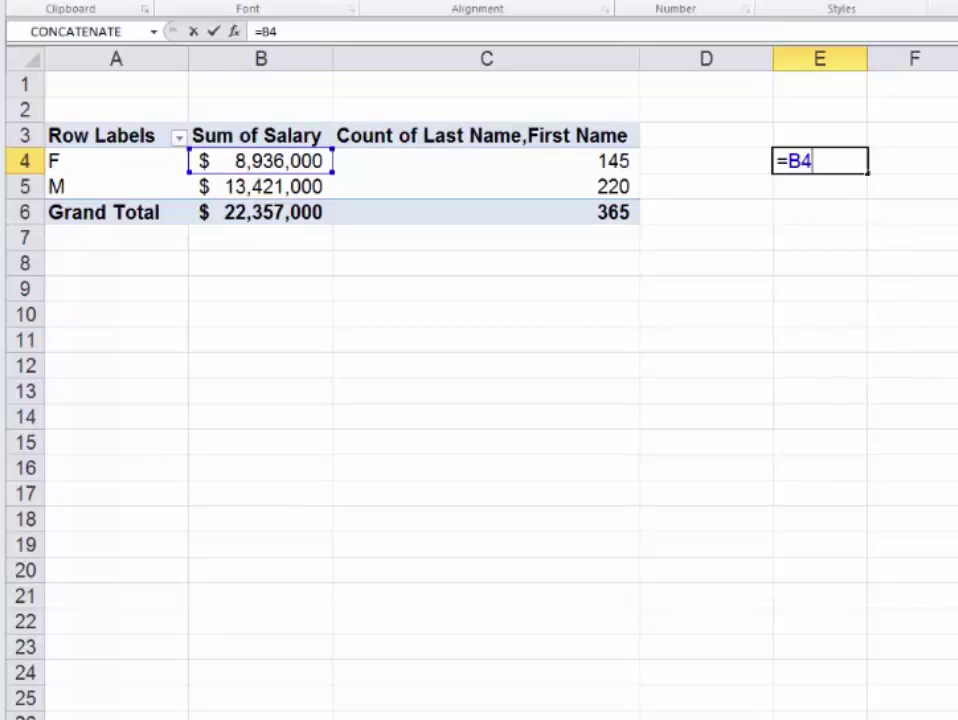
type("/C")
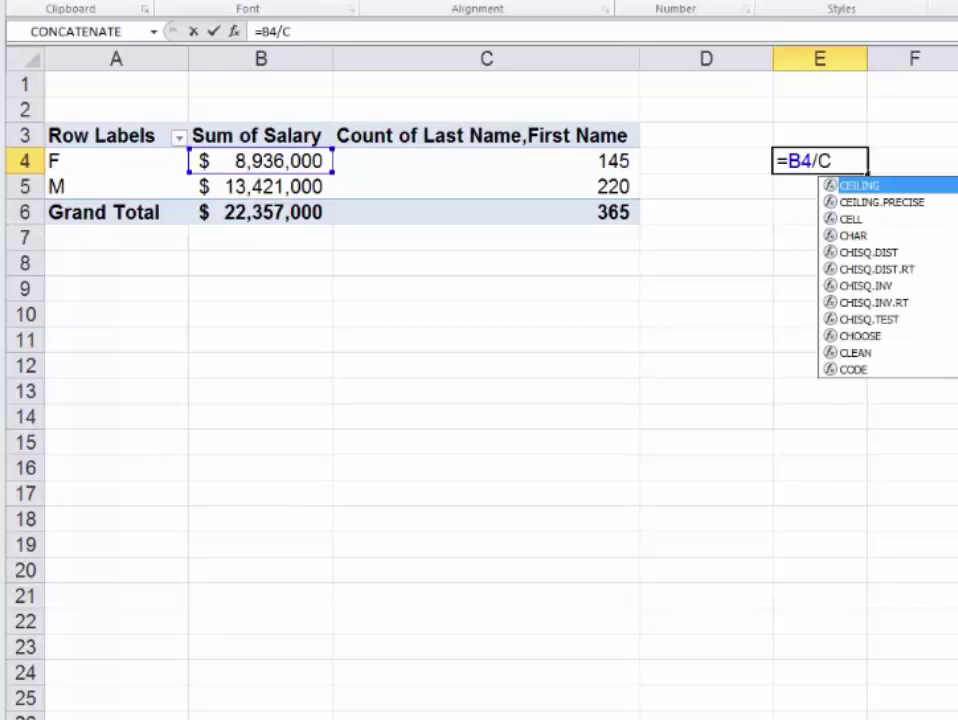
type("4")
key("Return")
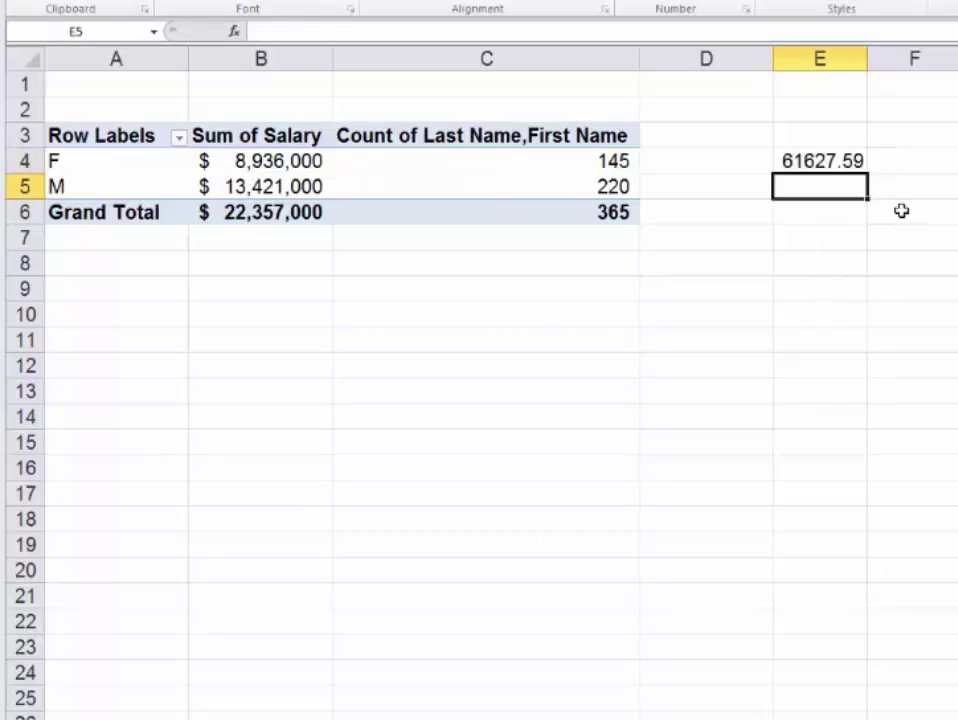
Fill the formula down to E5 for the M average of 61004.55, then return to the data sheet.
left_click(822, 162)
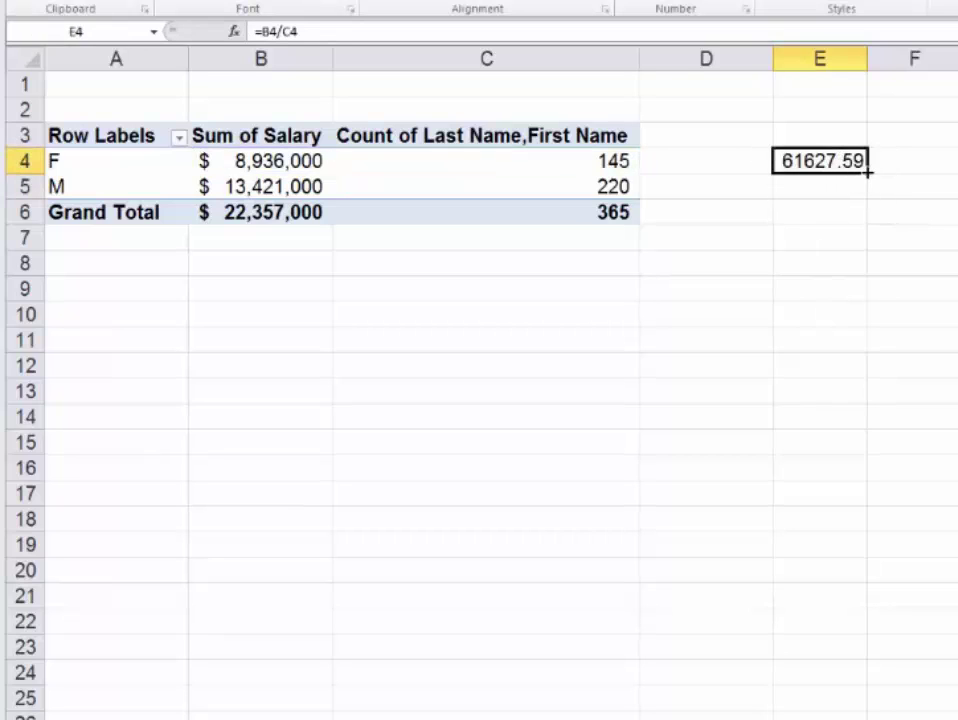
left_click_drag(867, 188, 867, 193)
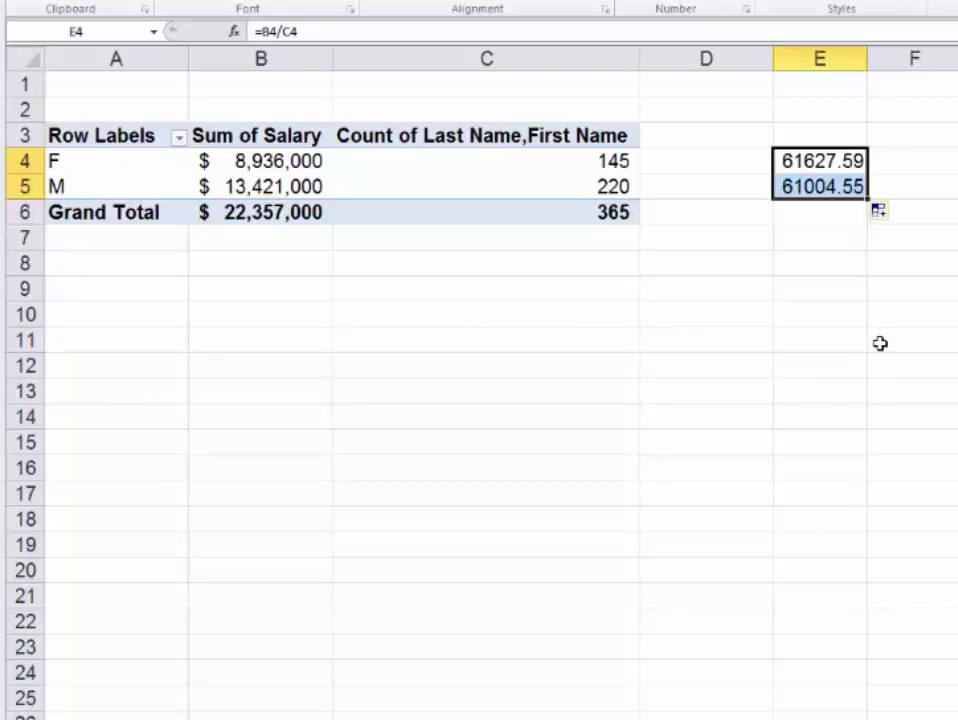
left_click(822, 162)
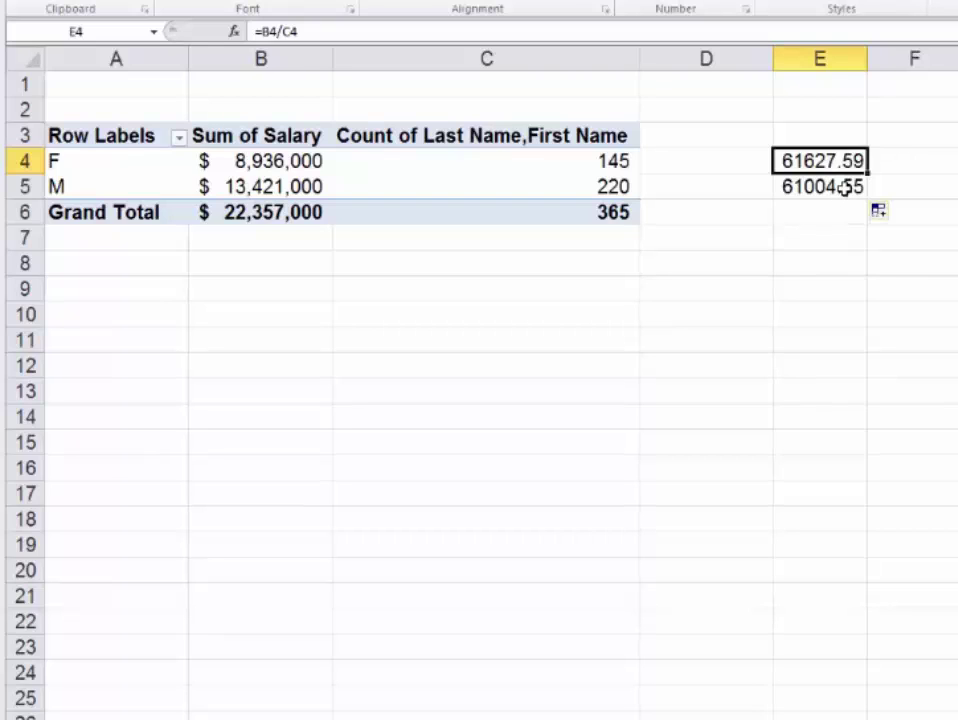
left_click(845, 187)
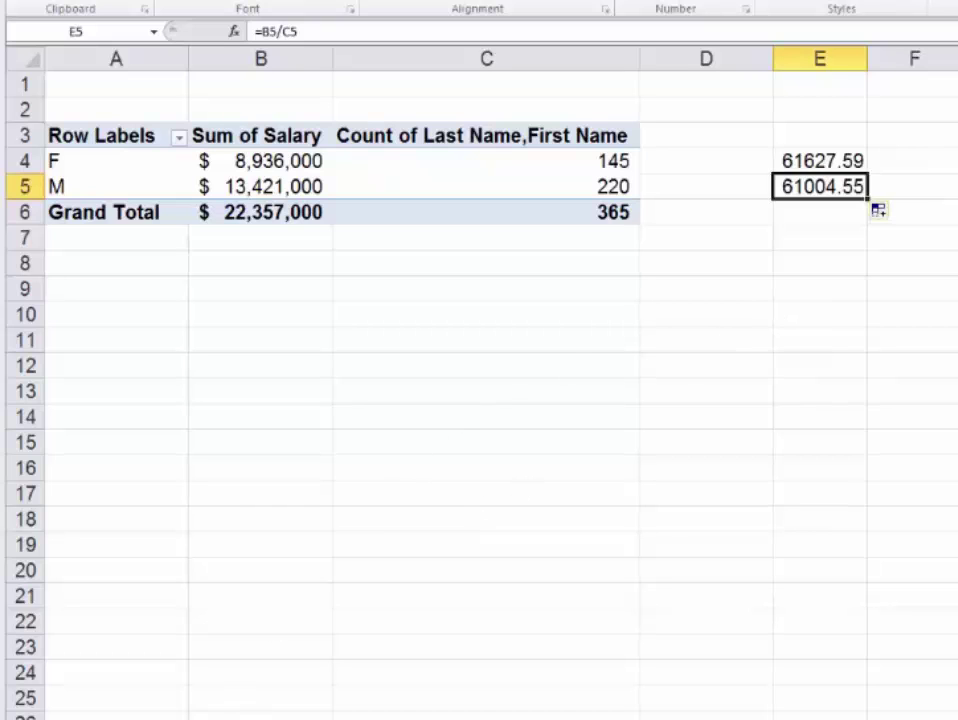
key("ctrl+Page_Down")
Insert a new PivotTable of the employee data on a new worksheet, totalling Salary by Gender.
left_click(257, 305)
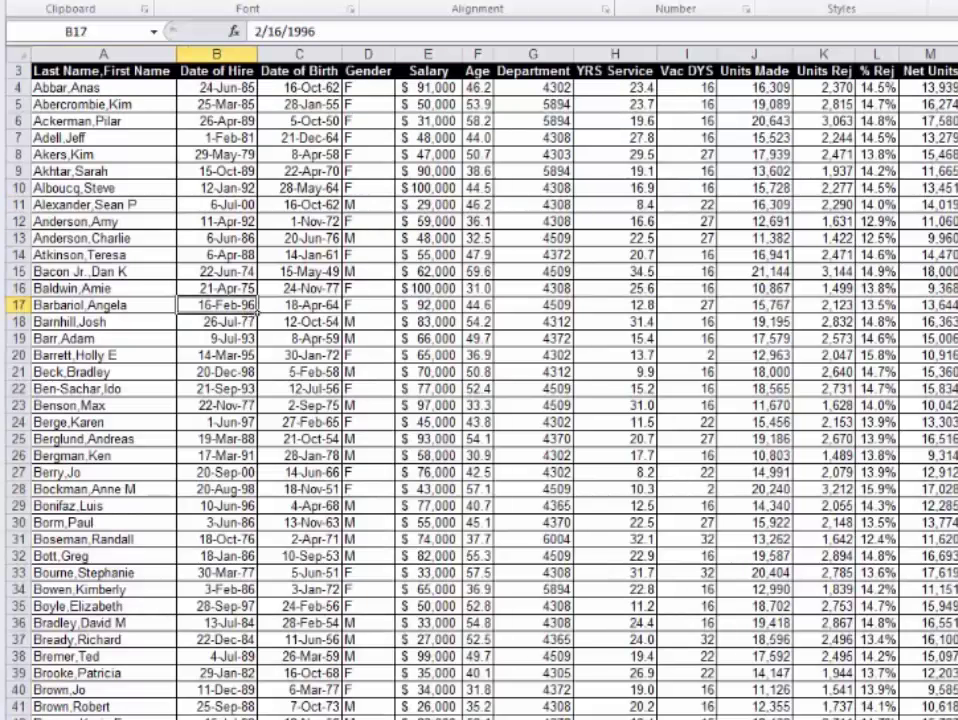
key("alt+n")
key("v")
key("t")
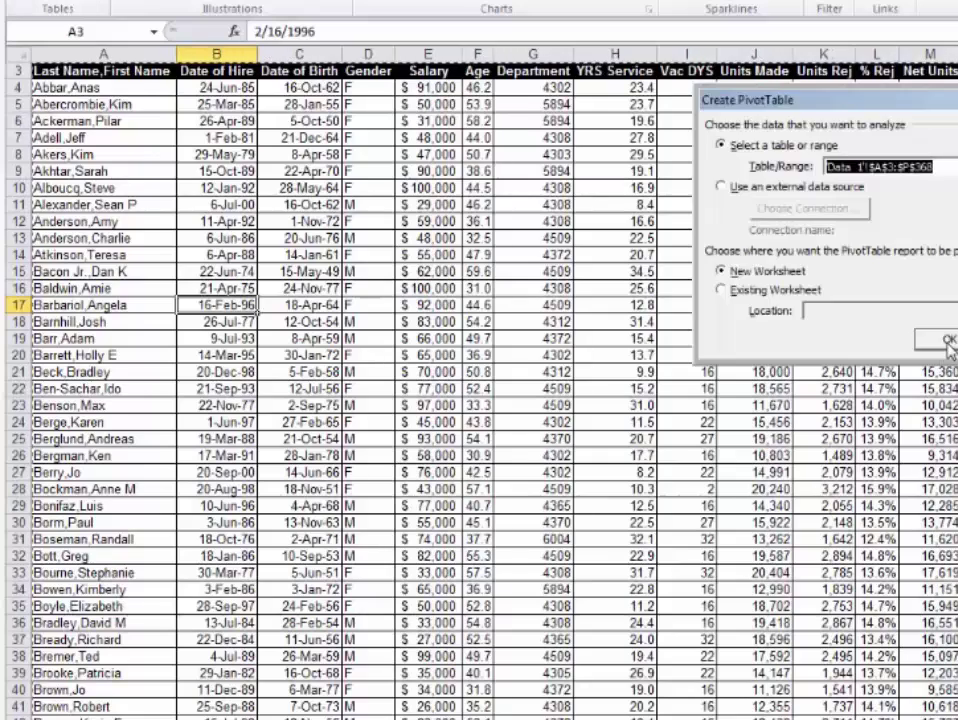
key("Return")
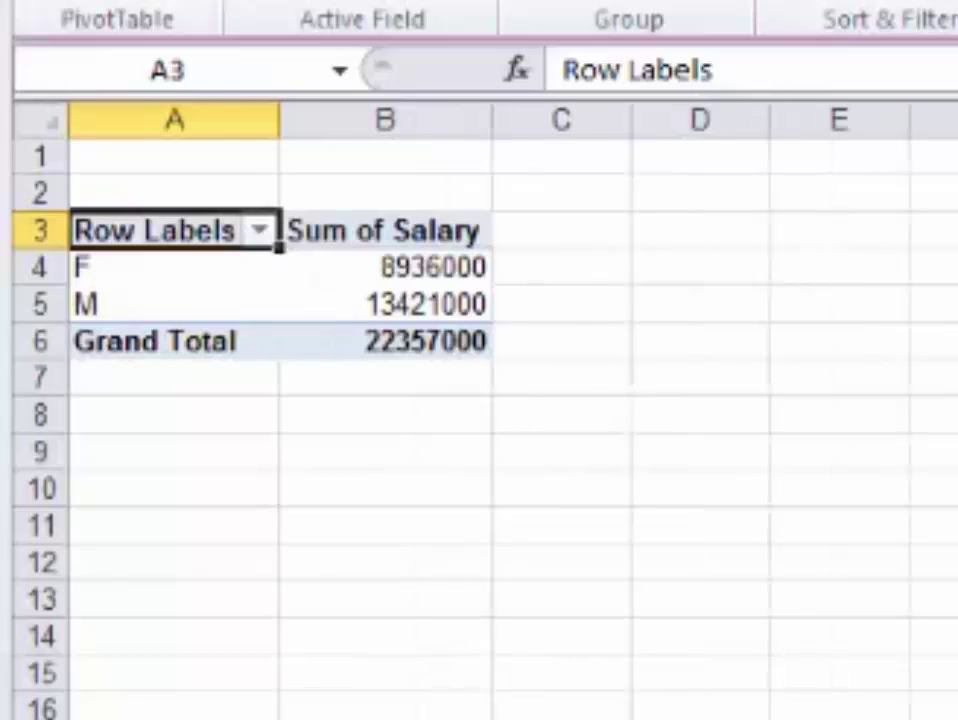
scroll(631, 391, "up", 3, "ctrl")
Format salary totals B4:B6 as Accounting with no decimals, e.g. F $8,936,000, M $13,421,000.
left_click_drag(632, 372, 646, 475)
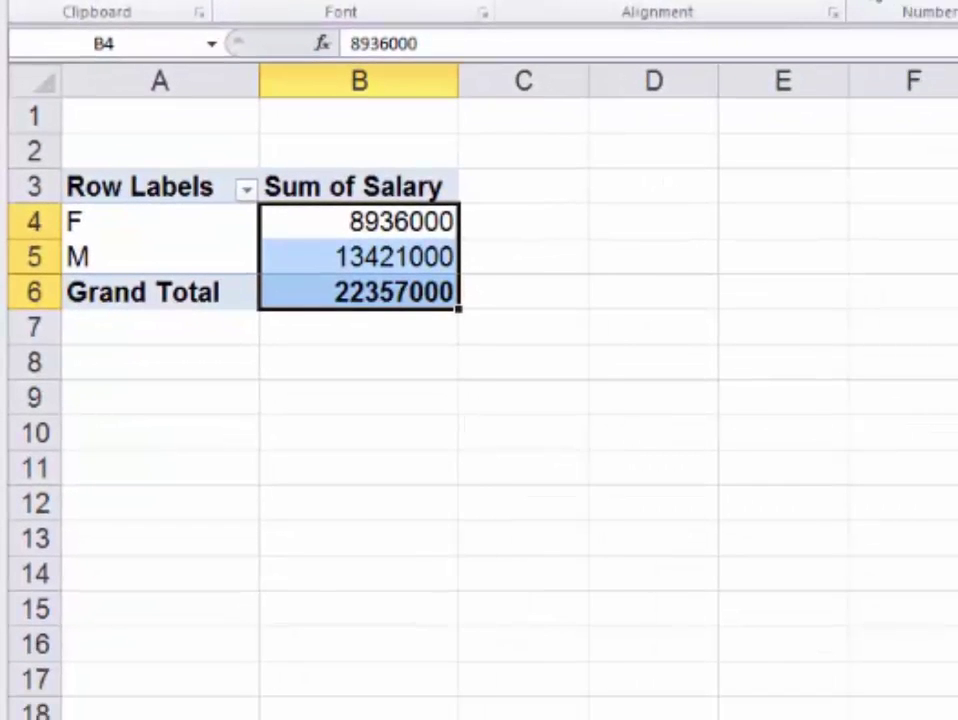
left_click(880, 2)
left_click(935, 2)
left_click(935, 2)
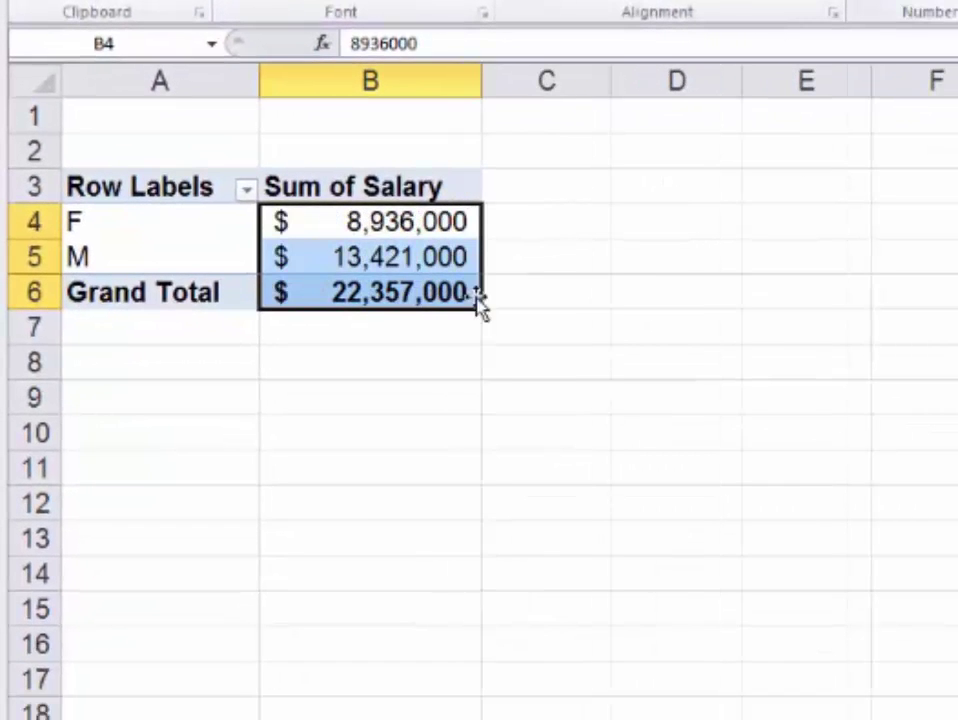
left_click(365, 258)
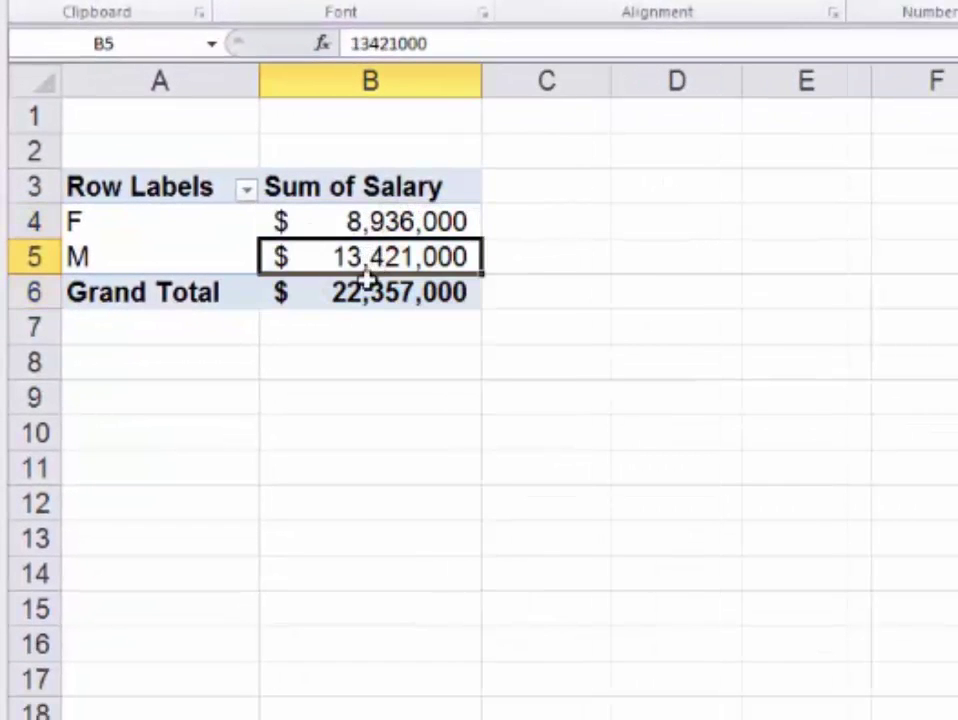
mouse_move(382, 282)
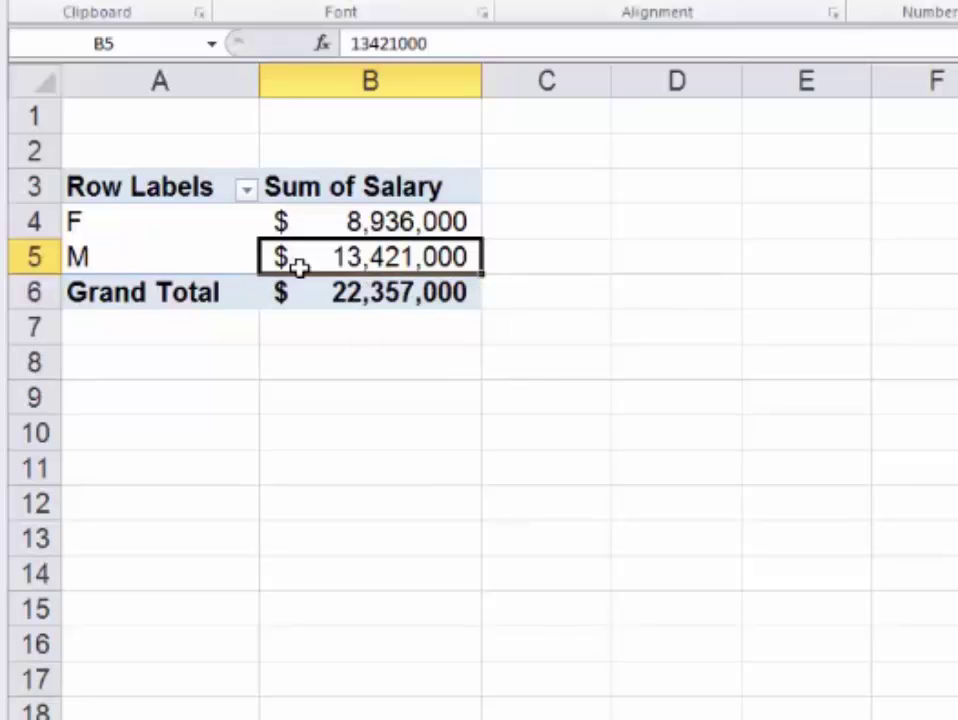
left_click(409, 219)
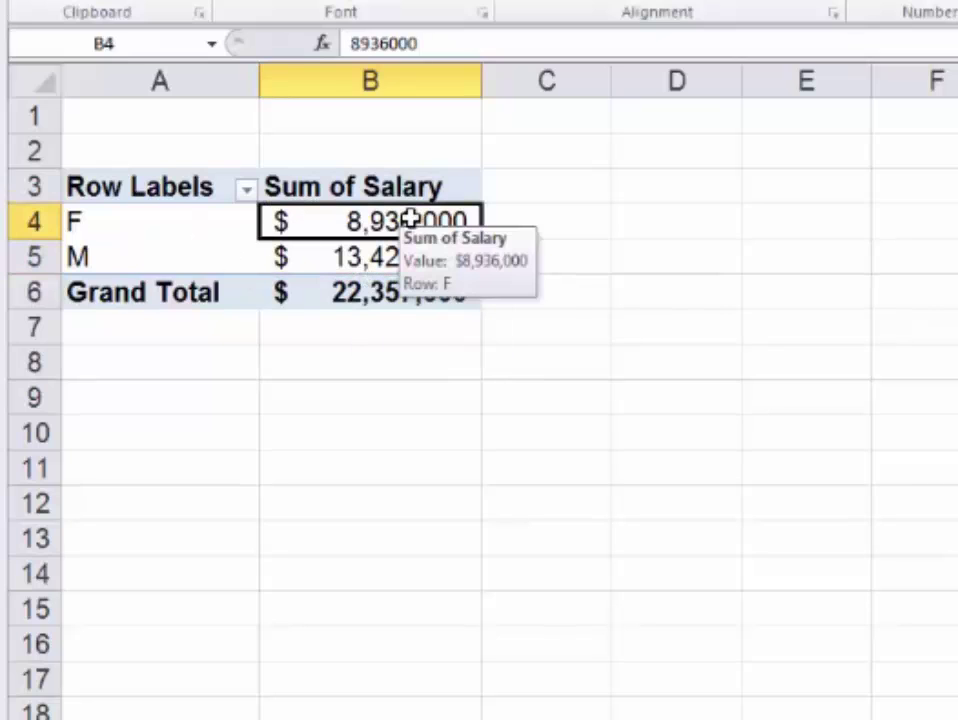
mouse_move(407, 260)
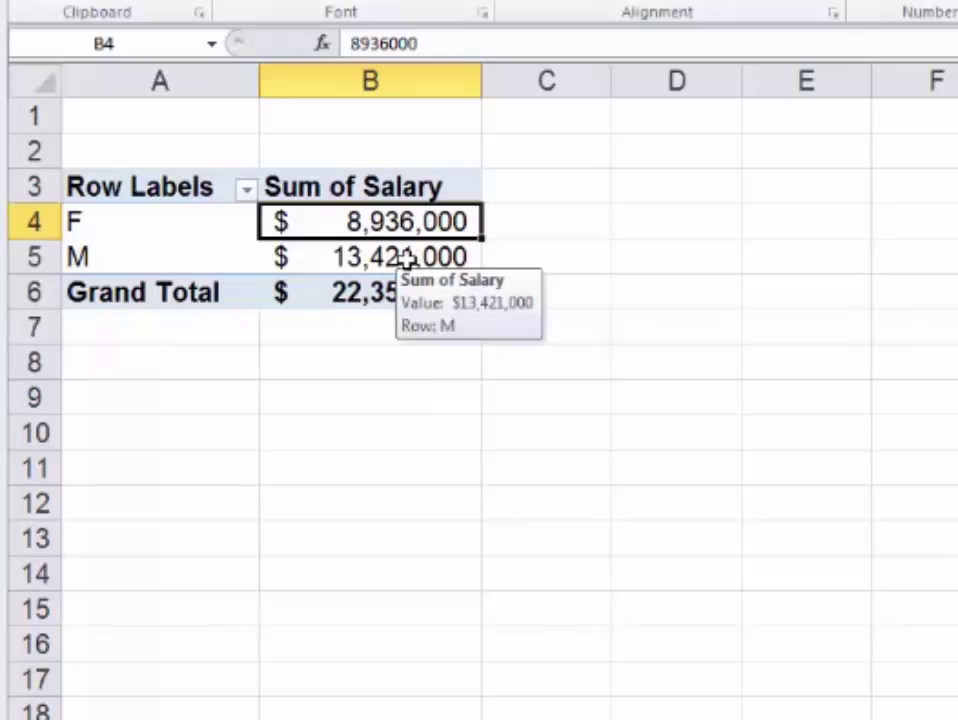
Switch the Sum of Salary field to Average, giving F $61,628, M $61,005 and $61,252 overall.
right_click(356, 221)
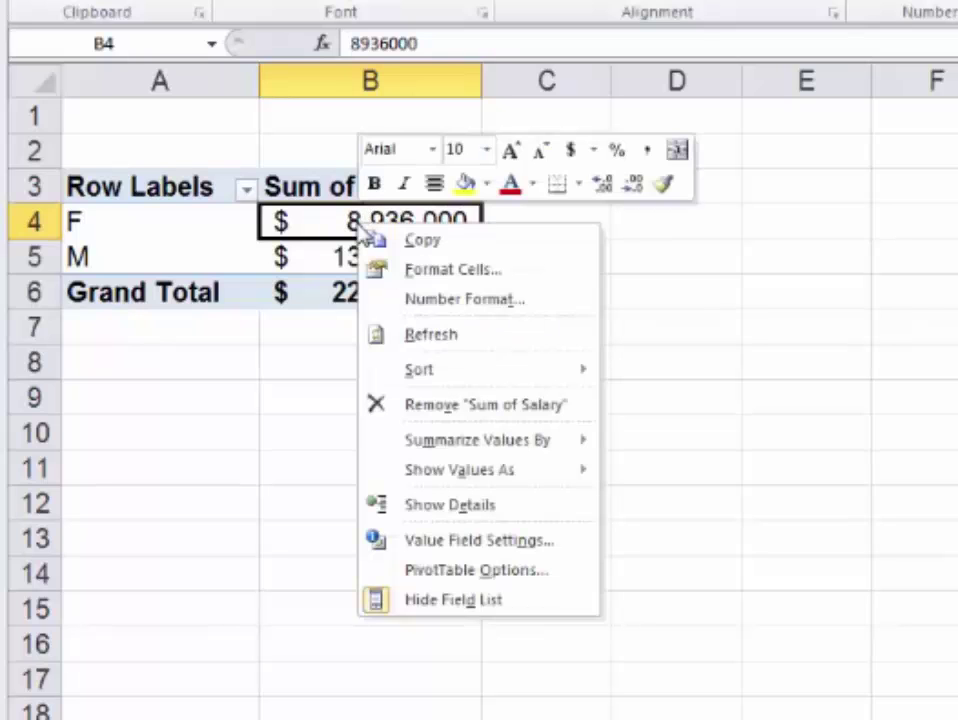
left_click(499, 546)
left_click_drag(449, 352, 726, 263)
left_click_drag(770, 210, 793, 180)
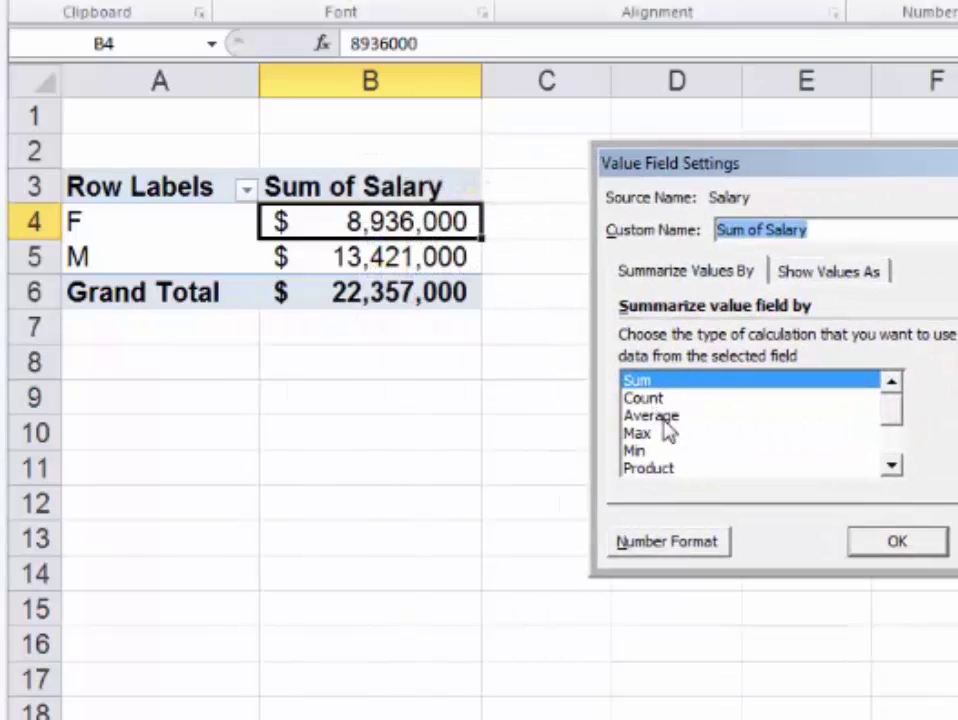
left_click(664, 418)
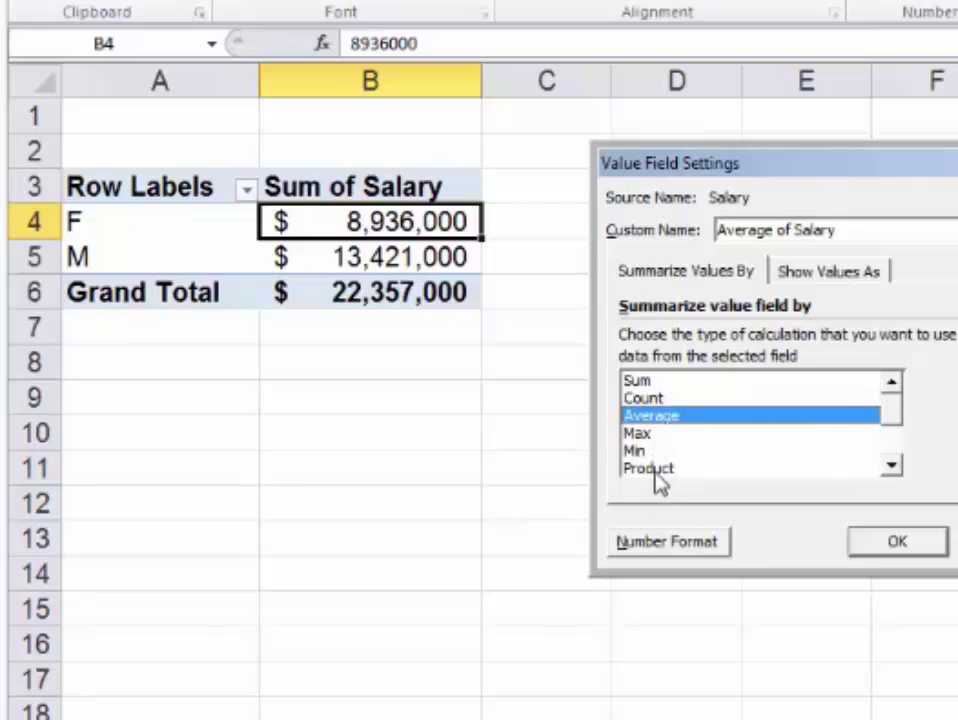
left_click(656, 397)
left_click(656, 383)
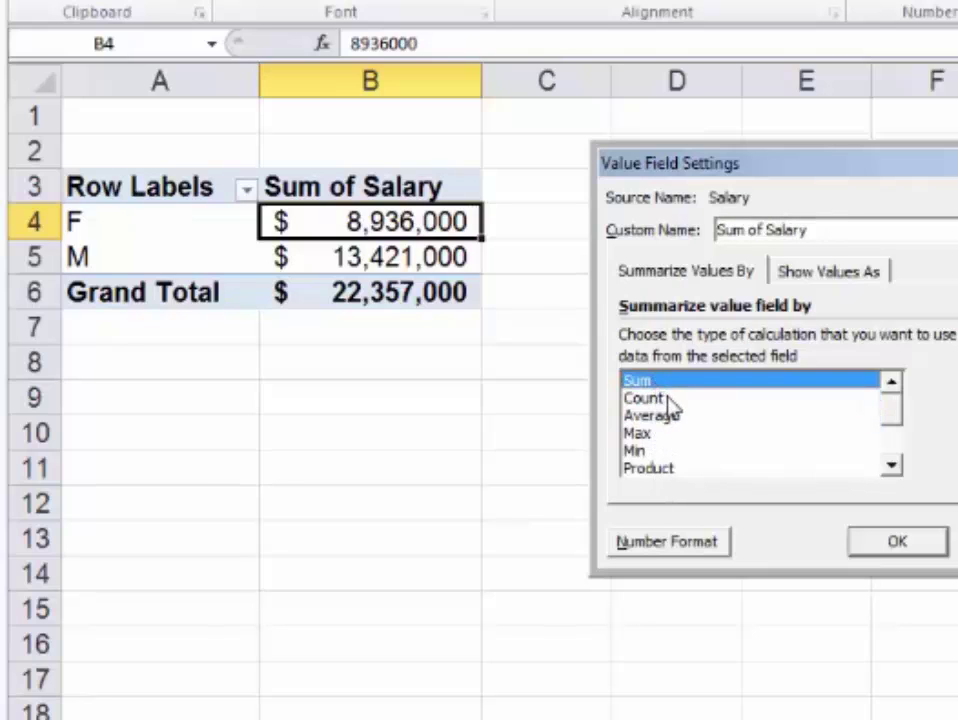
left_click(667, 398)
left_click(679, 418)
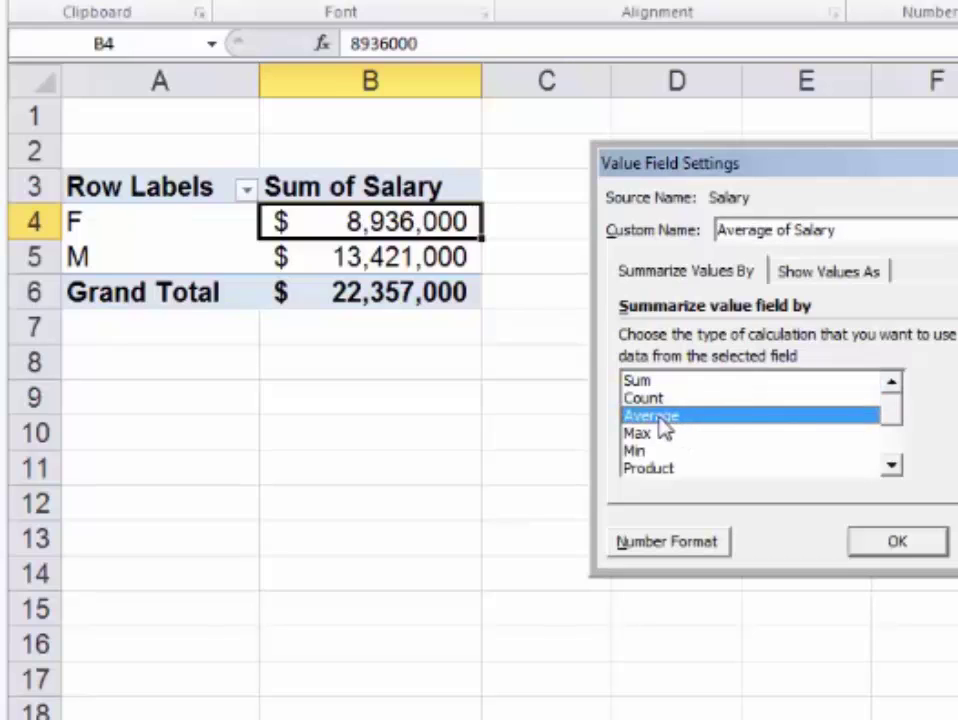
left_click(908, 542)
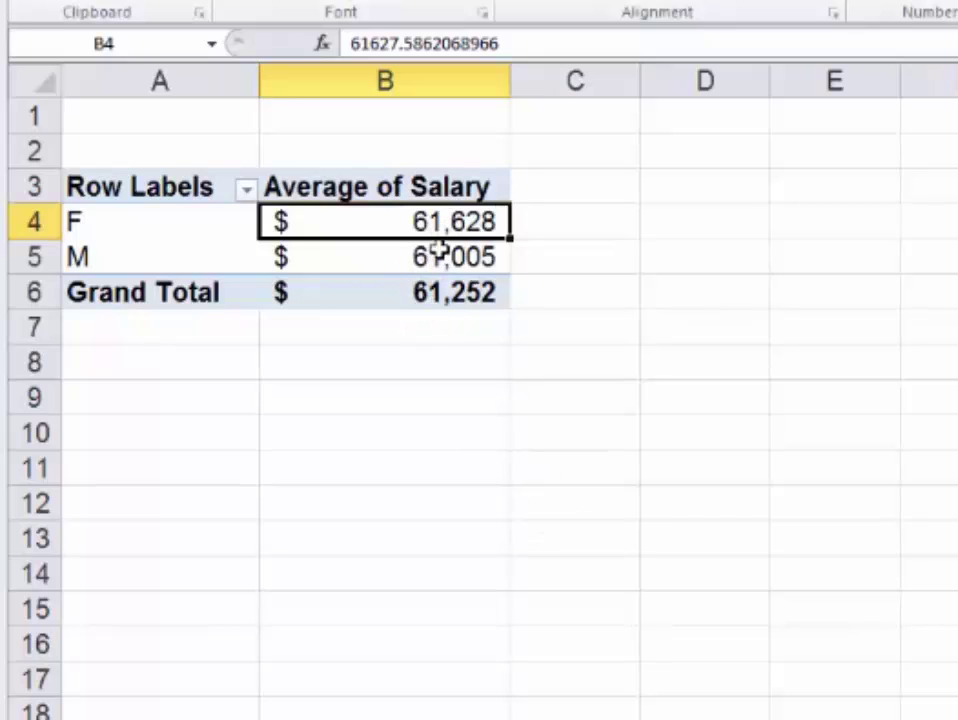
left_click(851, 293)
type("=")
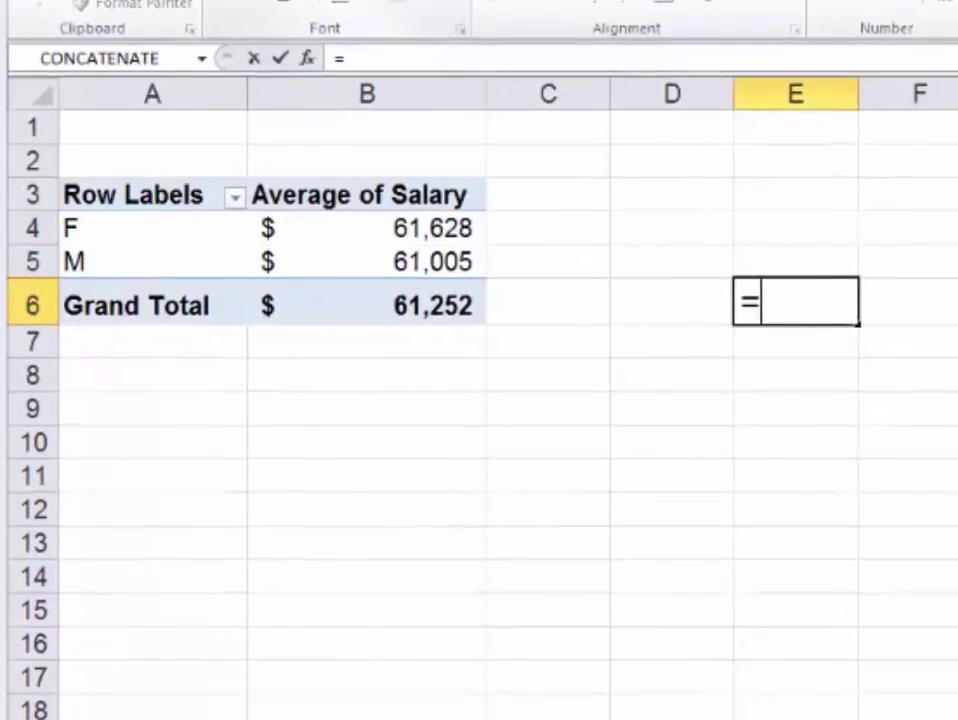
type("(B4")
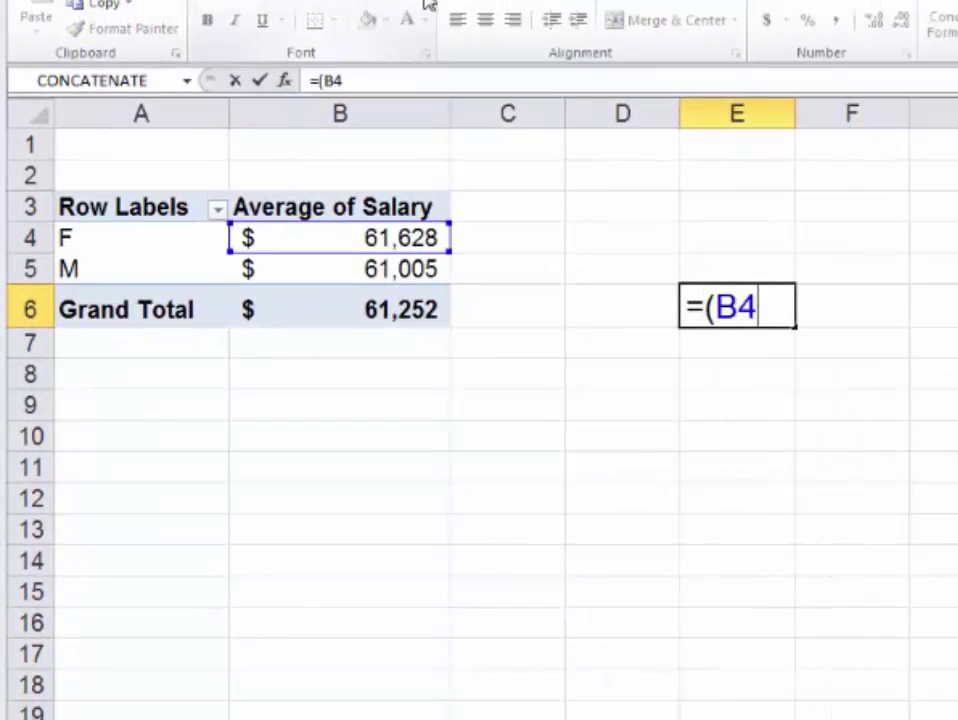
type("-B5)/B5")
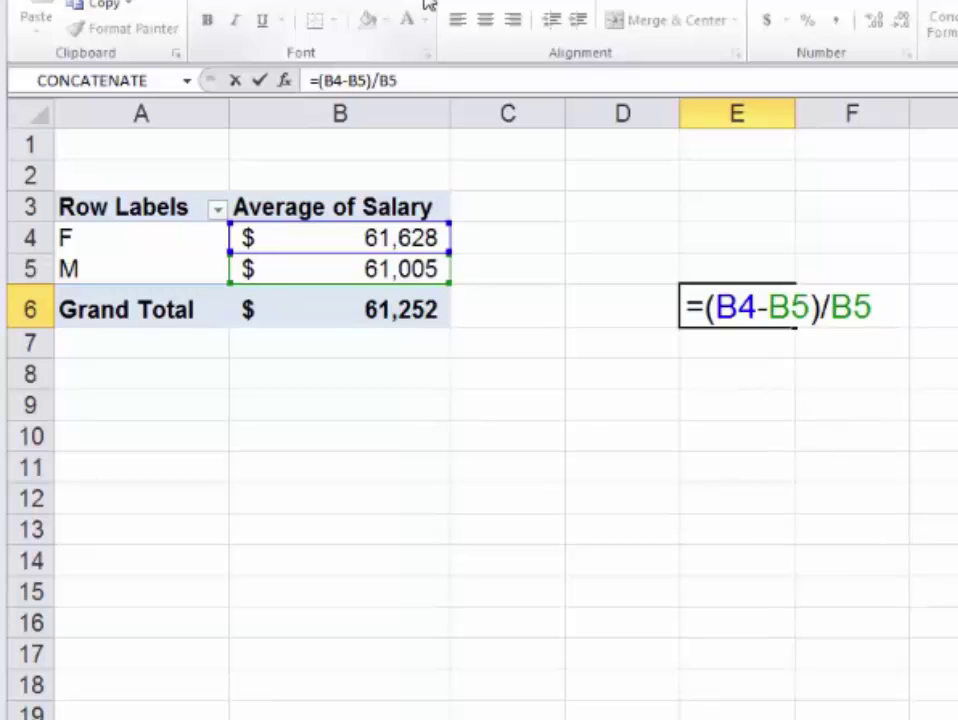
key("Return")
left_click(733, 297)
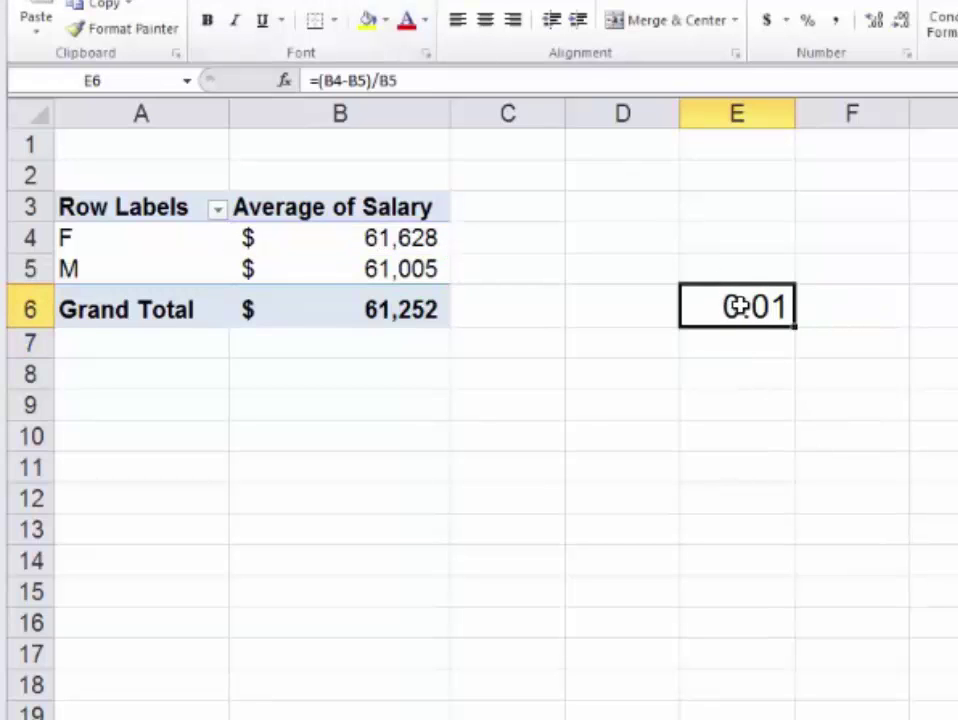
left_click(807, 28)
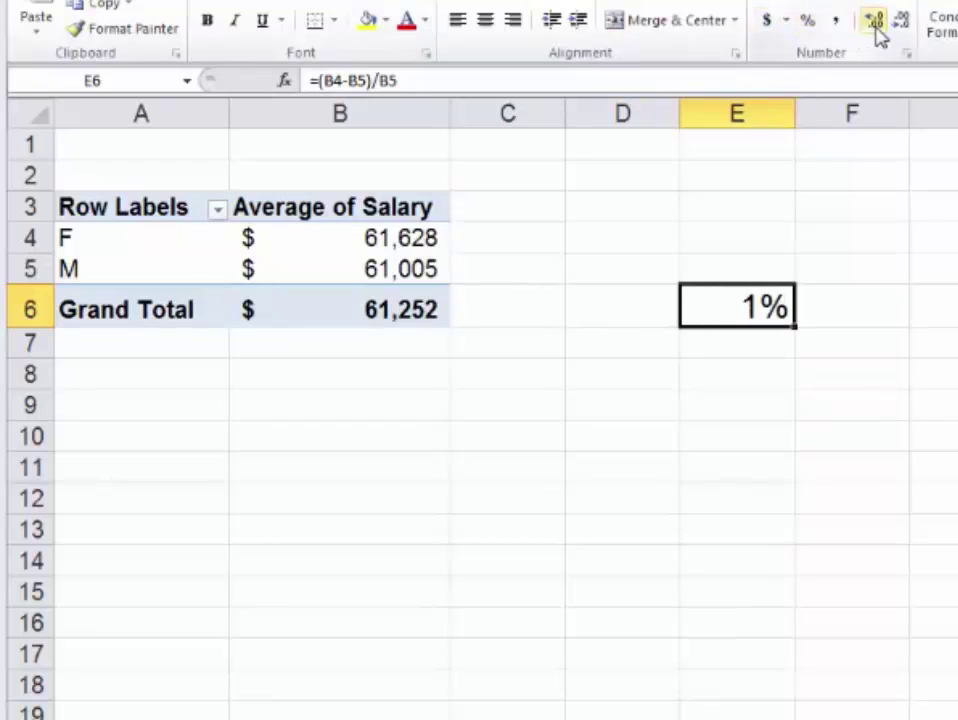
left_click(876, 30)
left_click(876, 30)
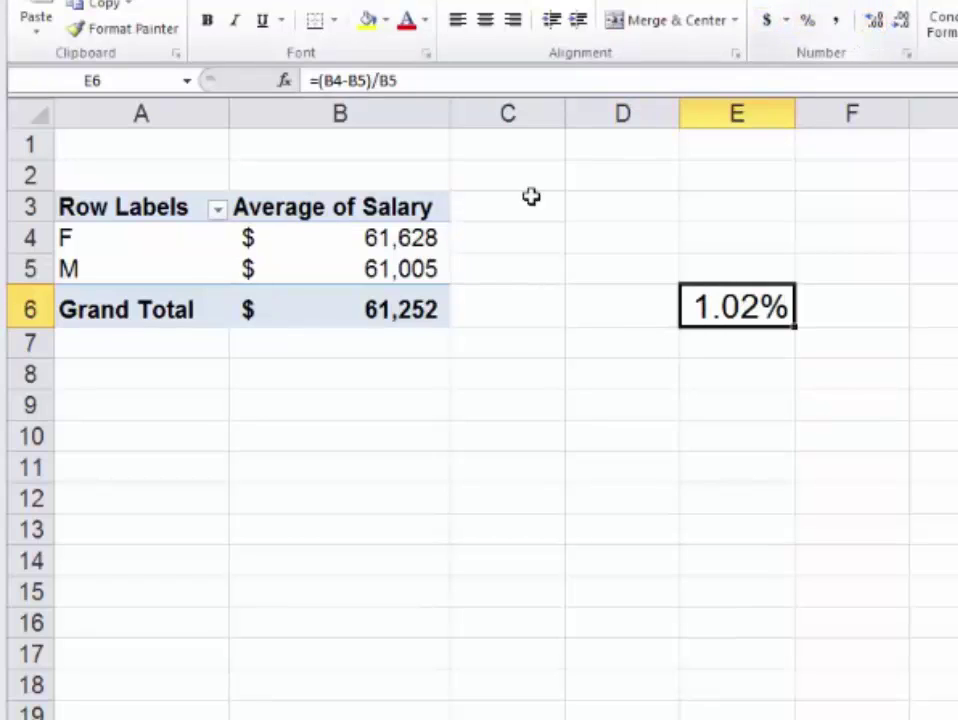
left_click(400, 240)
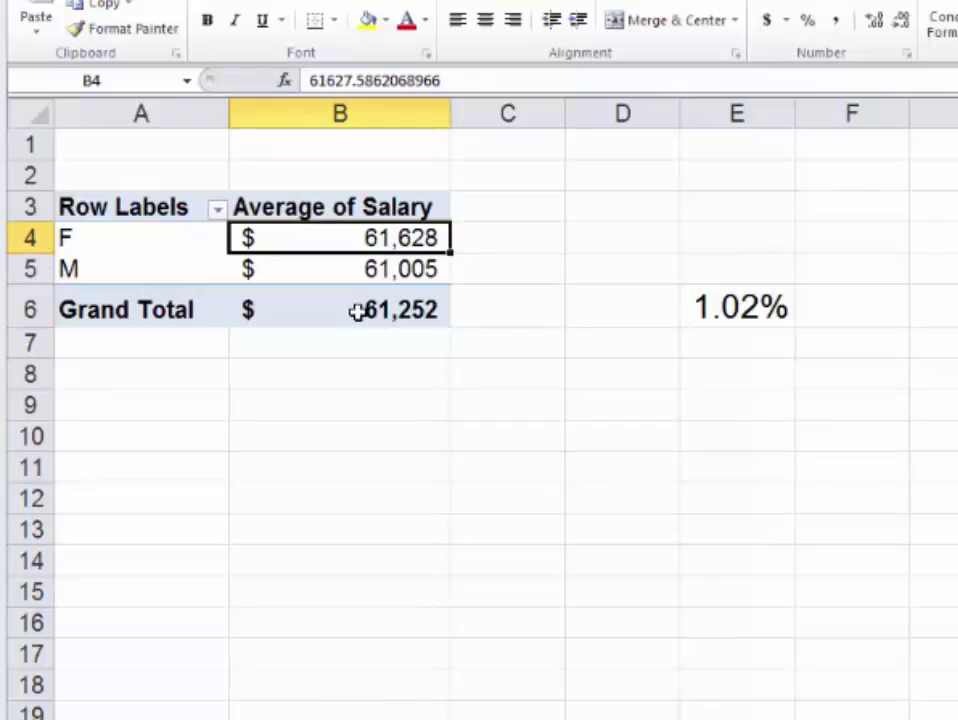
left_click(728, 310)
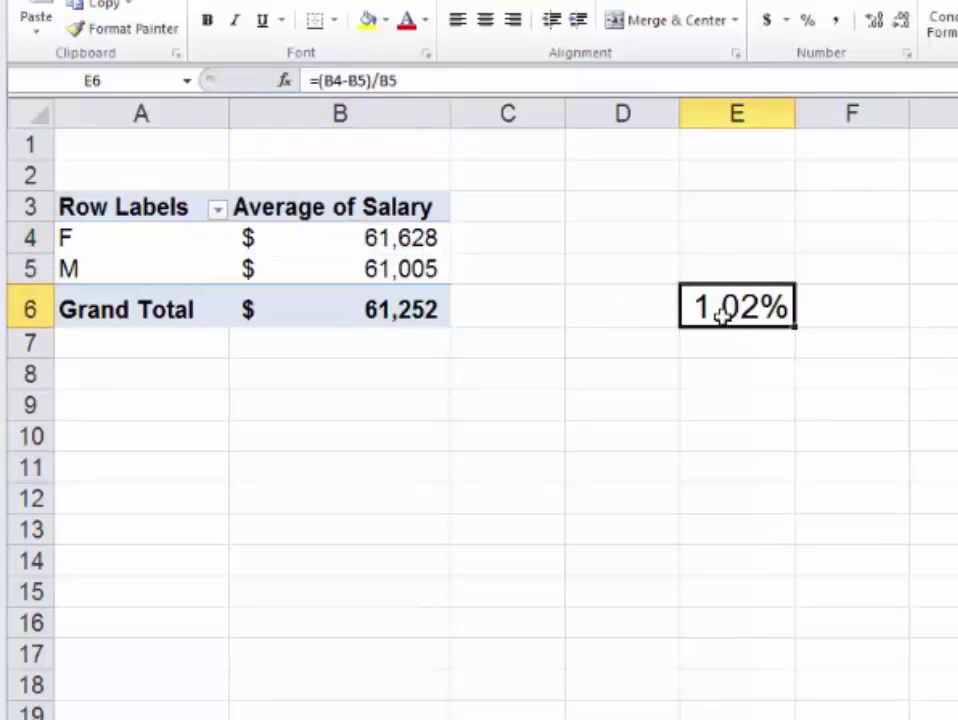
key("Delete")
left_click(395, 245)
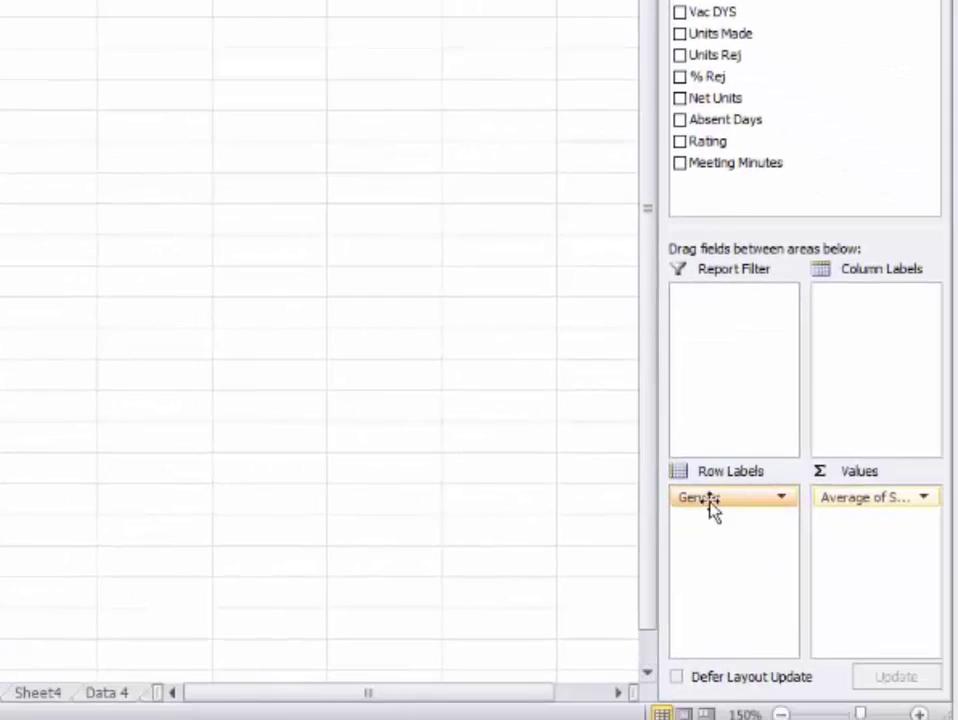
Put Gender in Column Labels and Department in Row Labels of the average salary PivotTable.
left_click_drag(712, 508, 862, 330)
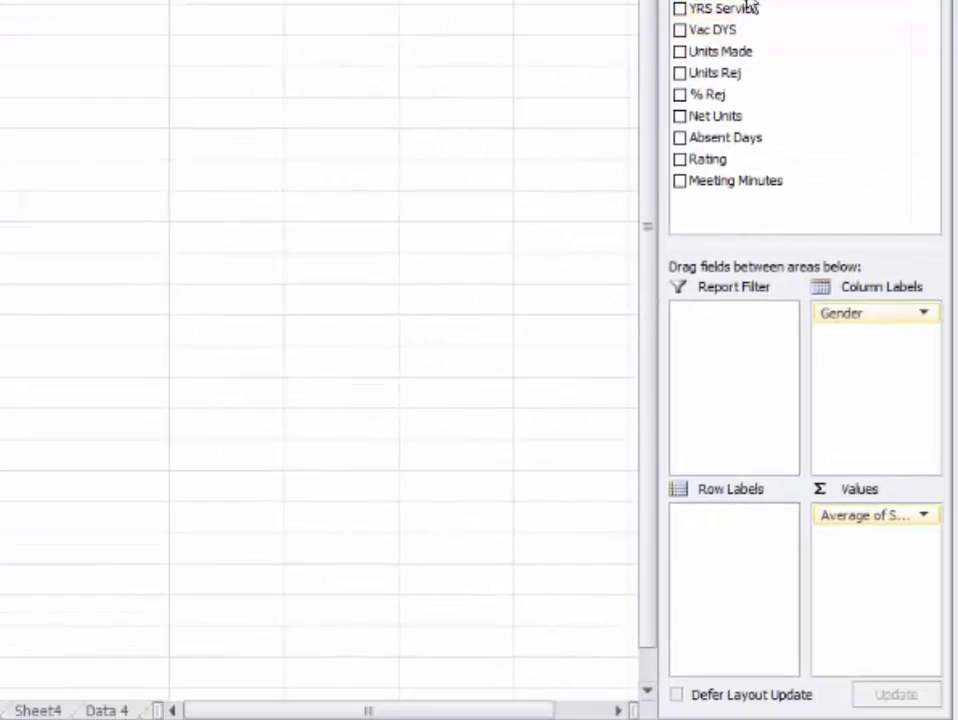
left_click_drag(752, 8, 721, 614)
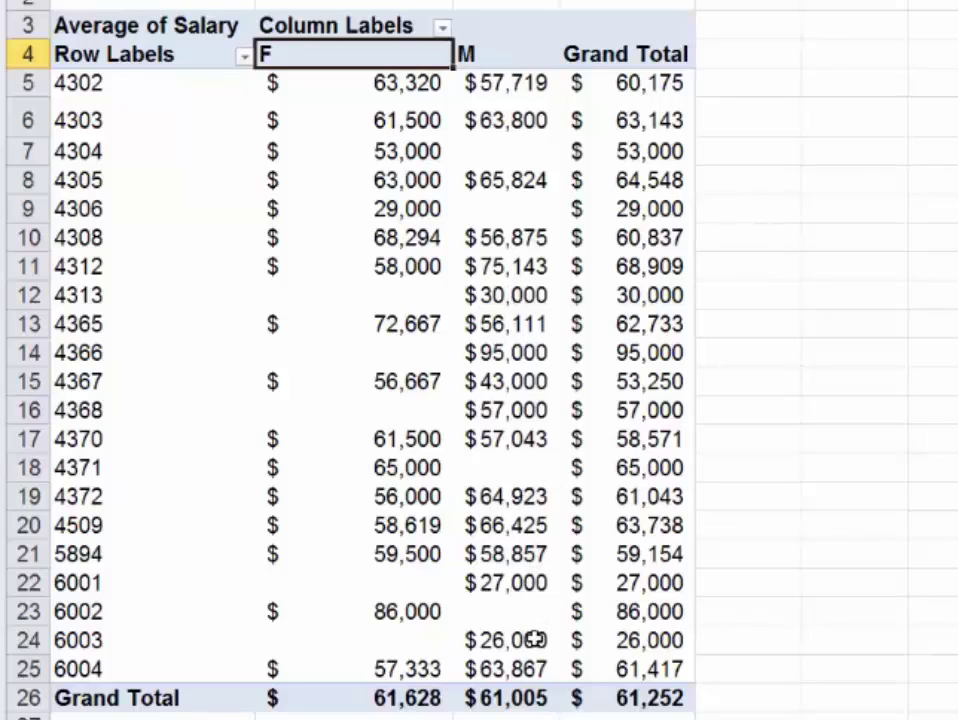
left_click(487, 667)
left_click_drag(418, 672, 487, 672)
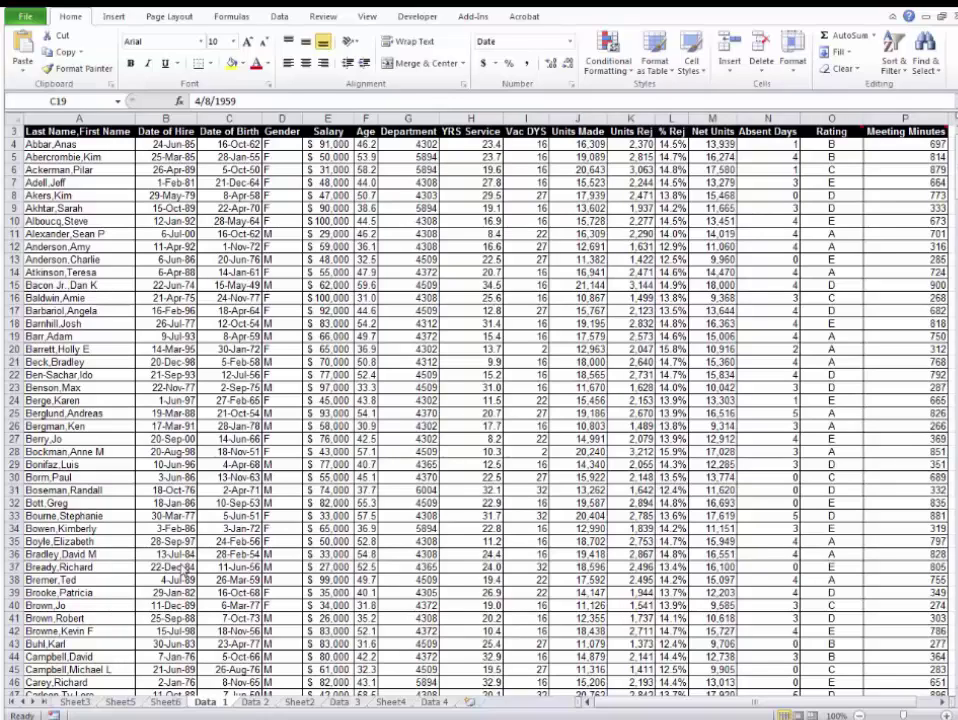
Insert a PivotChart with its PivotTable on a new worksheet.
left_click(100, 16)
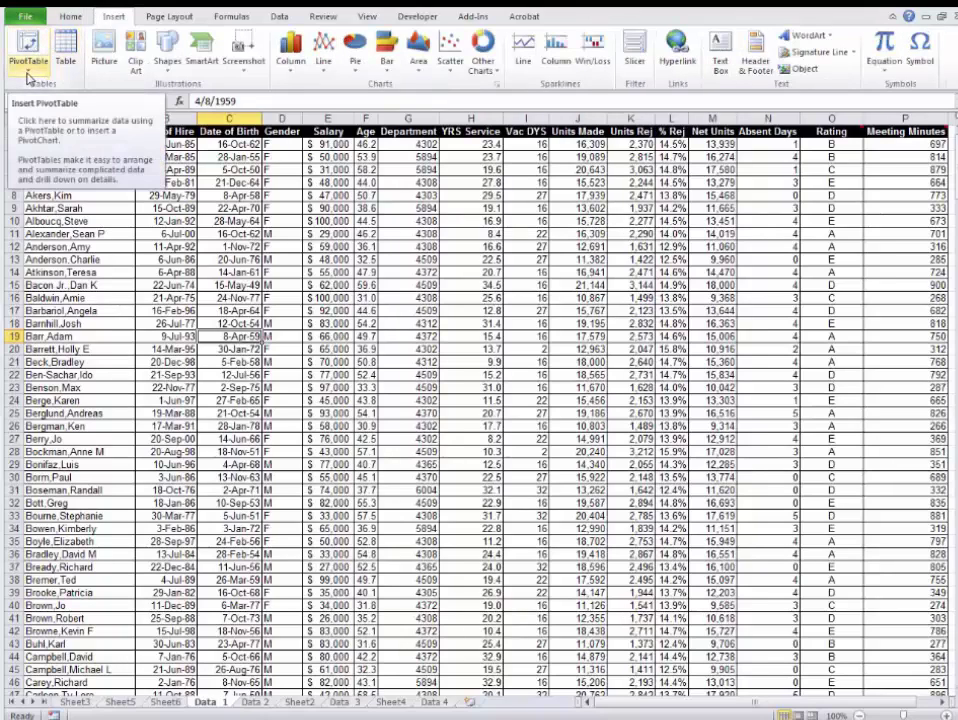
left_click(29, 76)
left_click(46, 104)
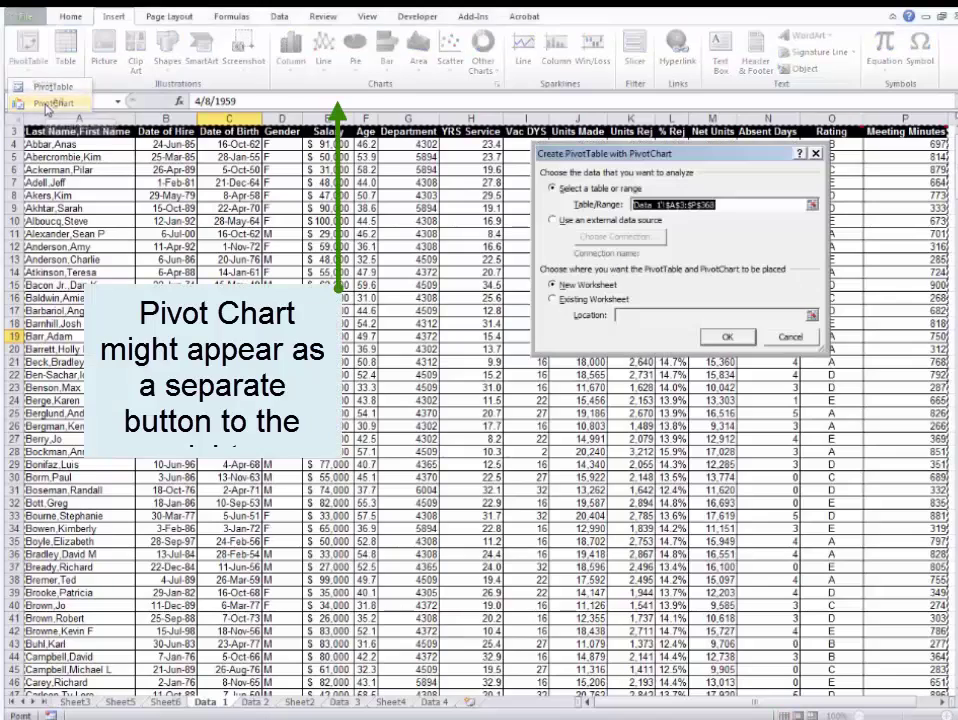
left_click(726, 337)
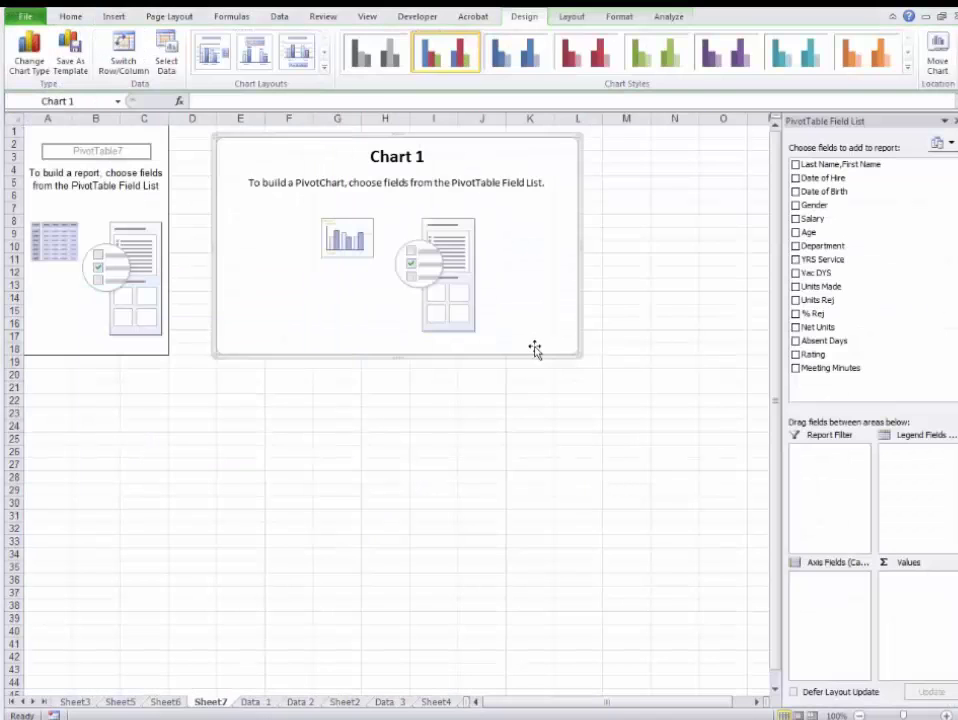
Place the chart below the table down to row 40 and count names by Date of Birth.
left_click_drag(579, 284, 655, 490)
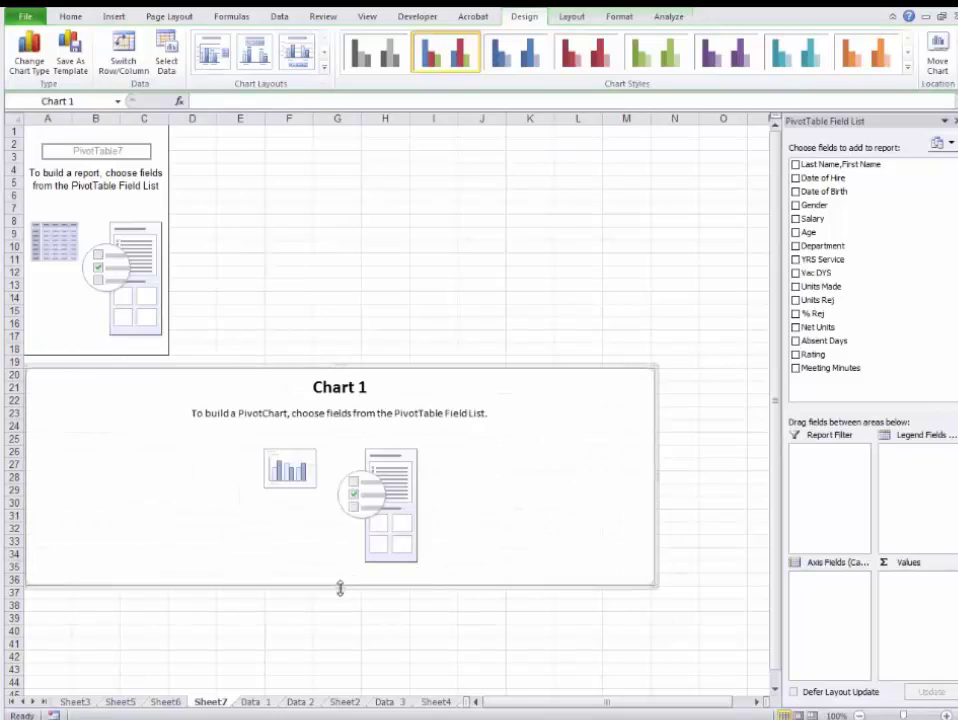
left_click_drag(341, 586, 342, 640)
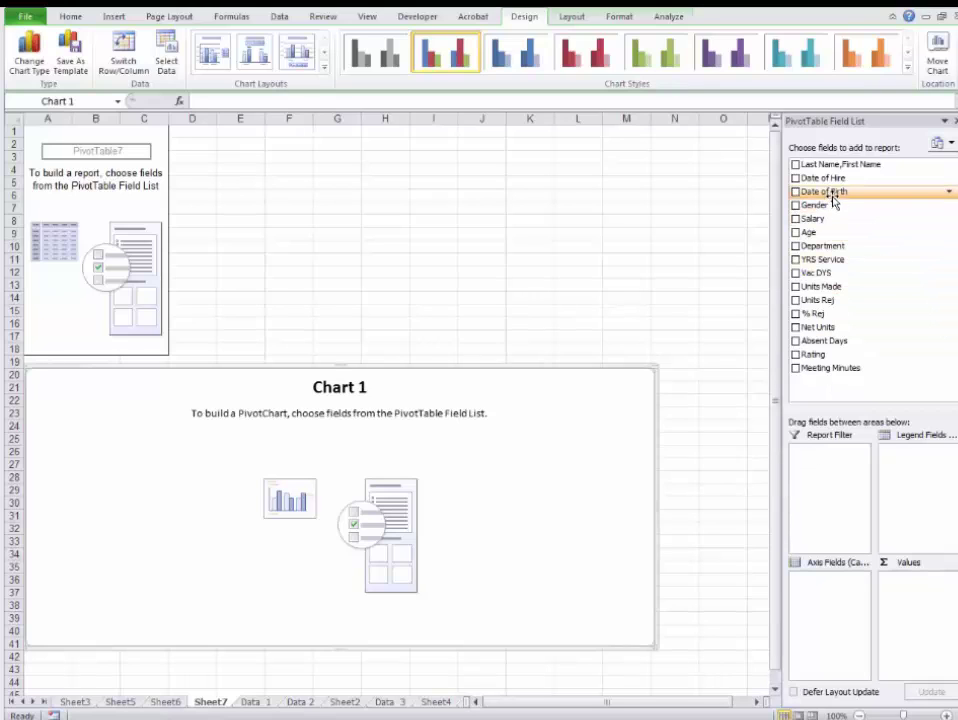
left_click_drag(834, 196, 819, 618)
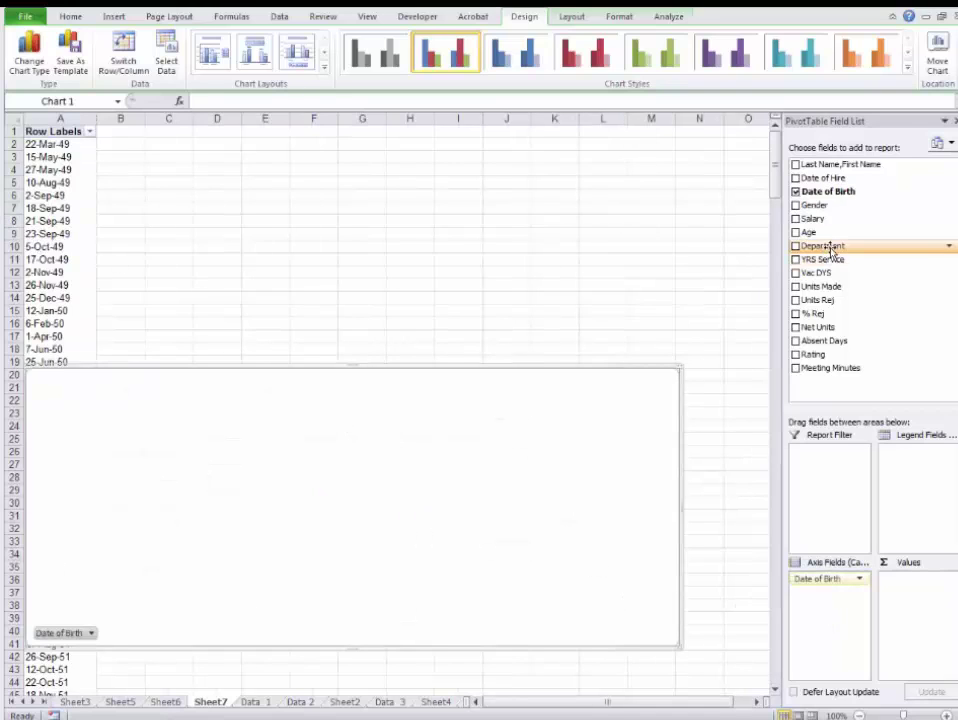
left_click_drag(843, 165, 898, 617)
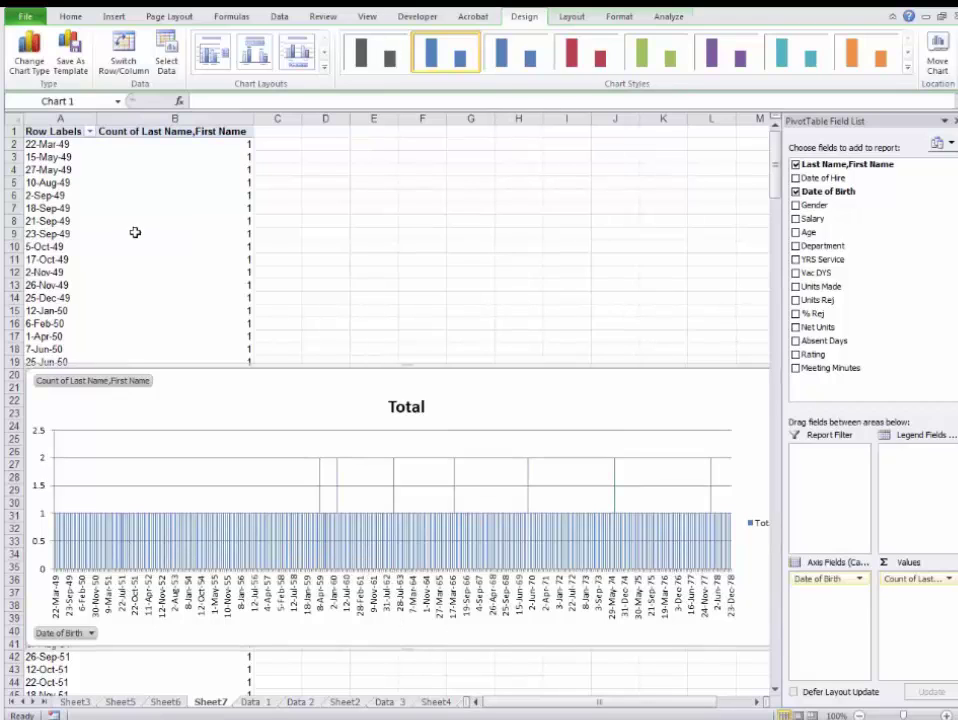
Group the birth dates by Years instead of Months, giving counts for 1949 to 1978.
right_click(49, 195)
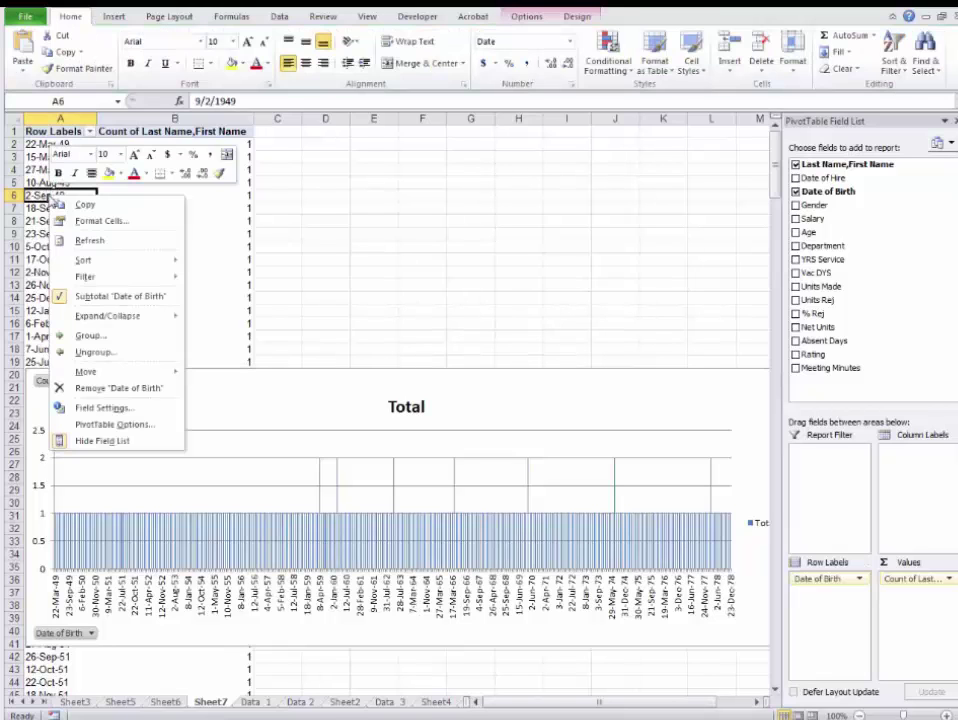
left_click(66, 334)
left_click(67, 351)
left_click(52, 370)
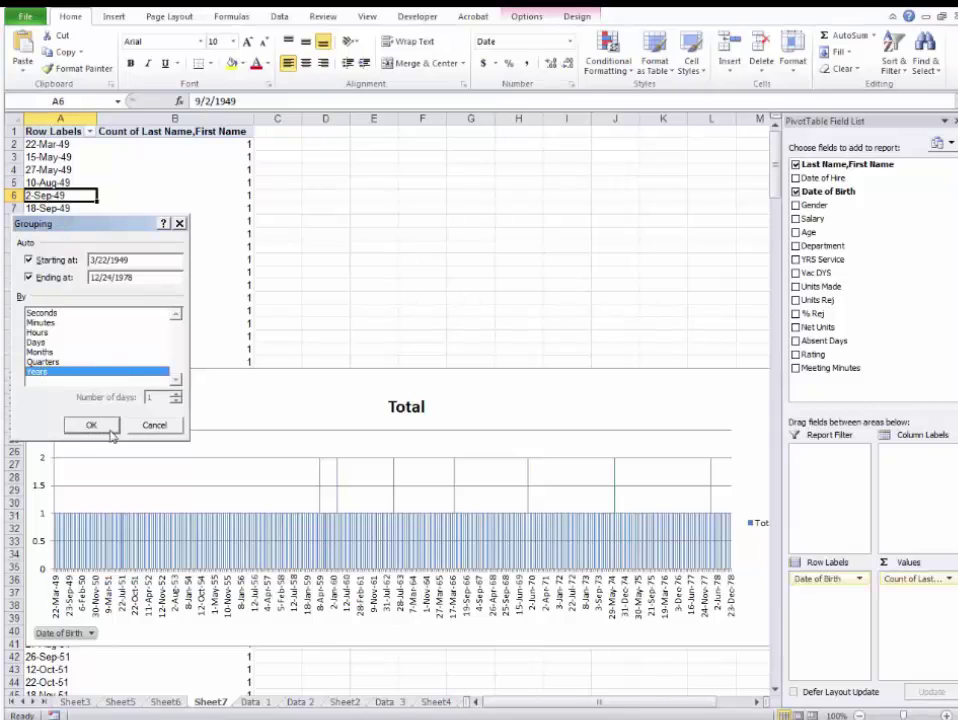
left_click(111, 430)
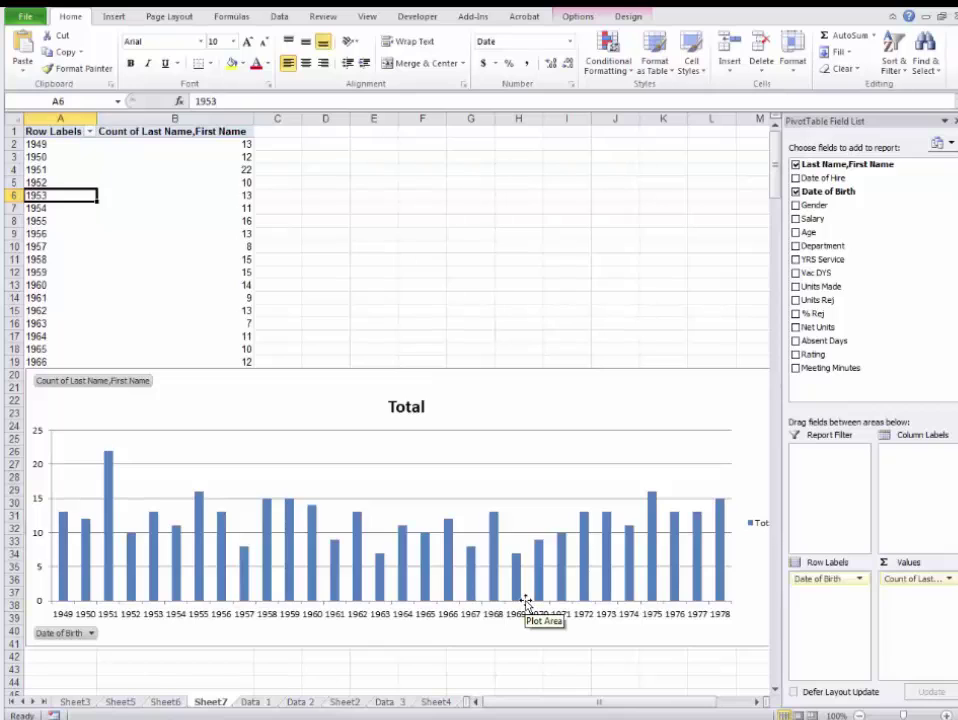
Add Gender as the legend field so each year shows F and M bars, e.g. 1951: 9 F, 13 M.
left_click_drag(810, 205, 918, 490)
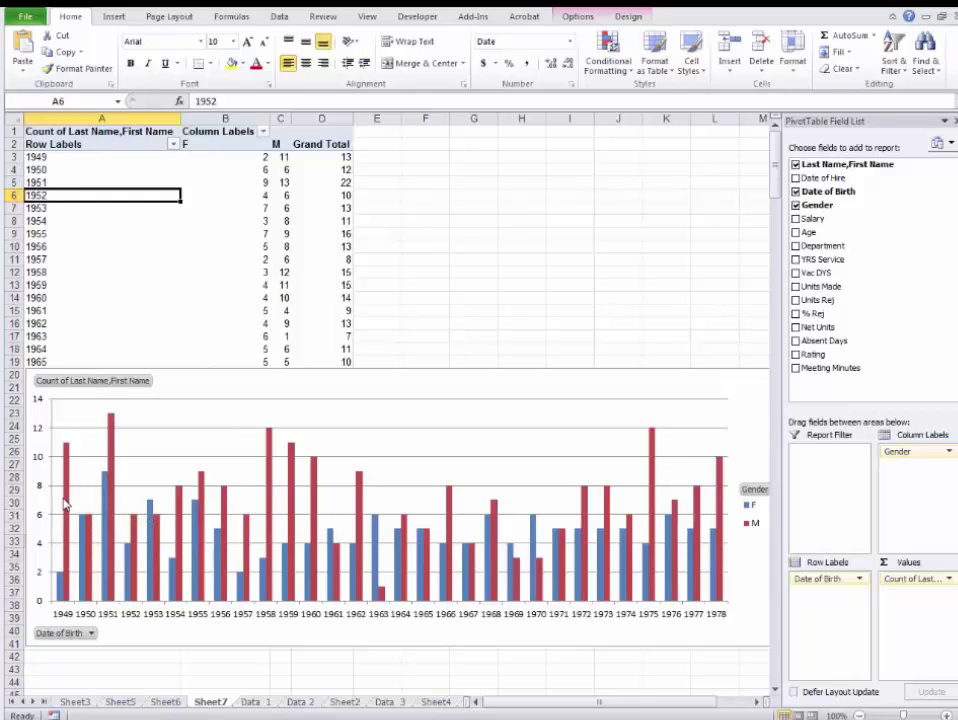
mouse_move(67, 500)
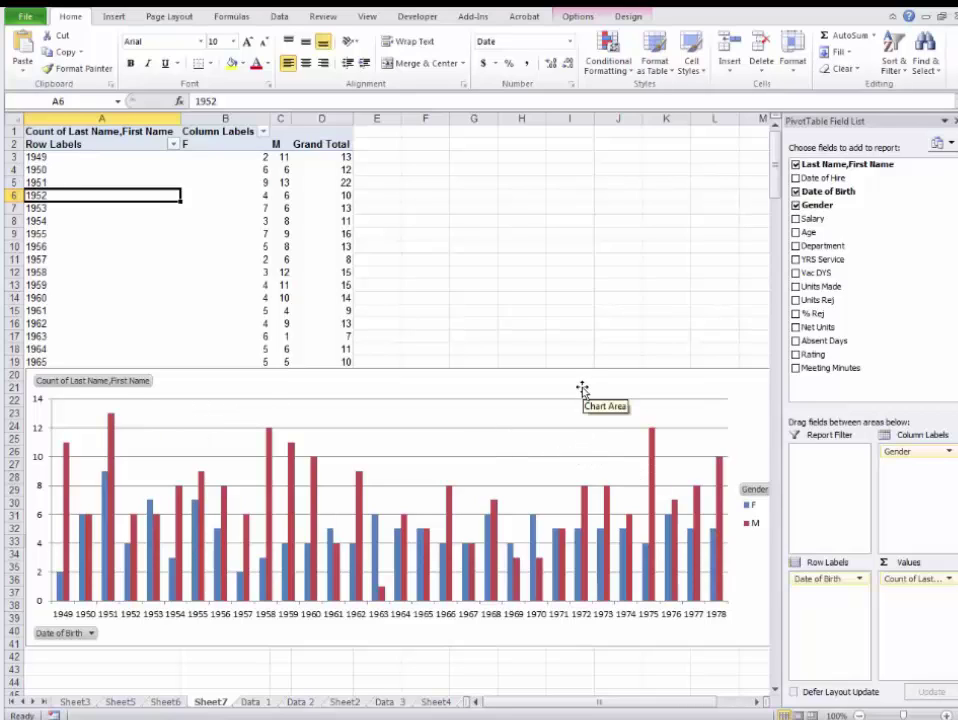
Change the M series of the birth-year PivotChart to a line chart.
right_click(585, 505)
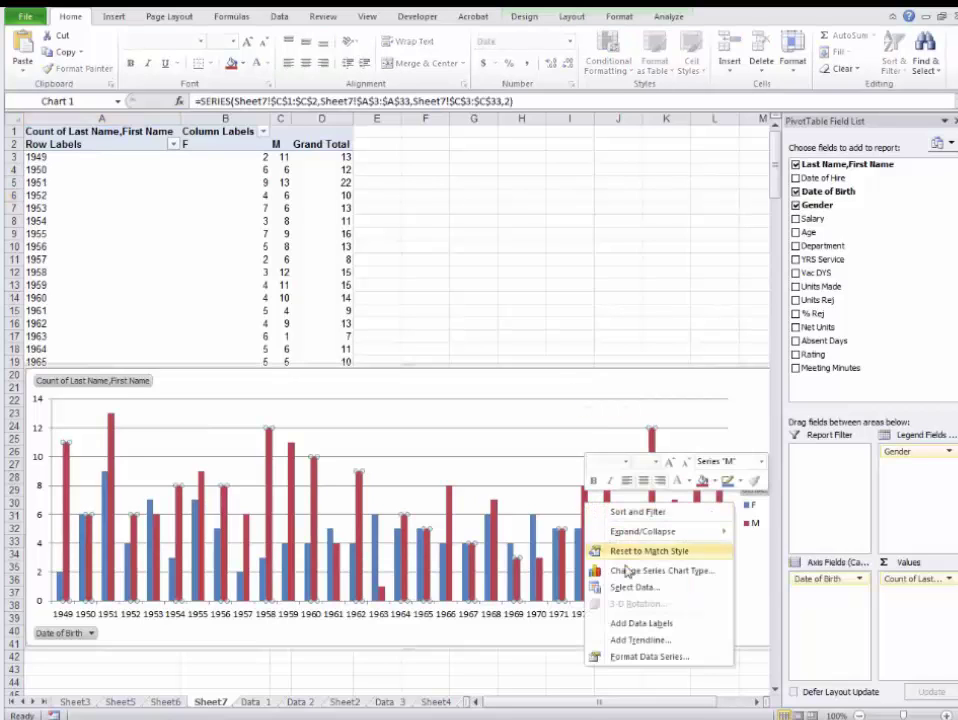
left_click(660, 571)
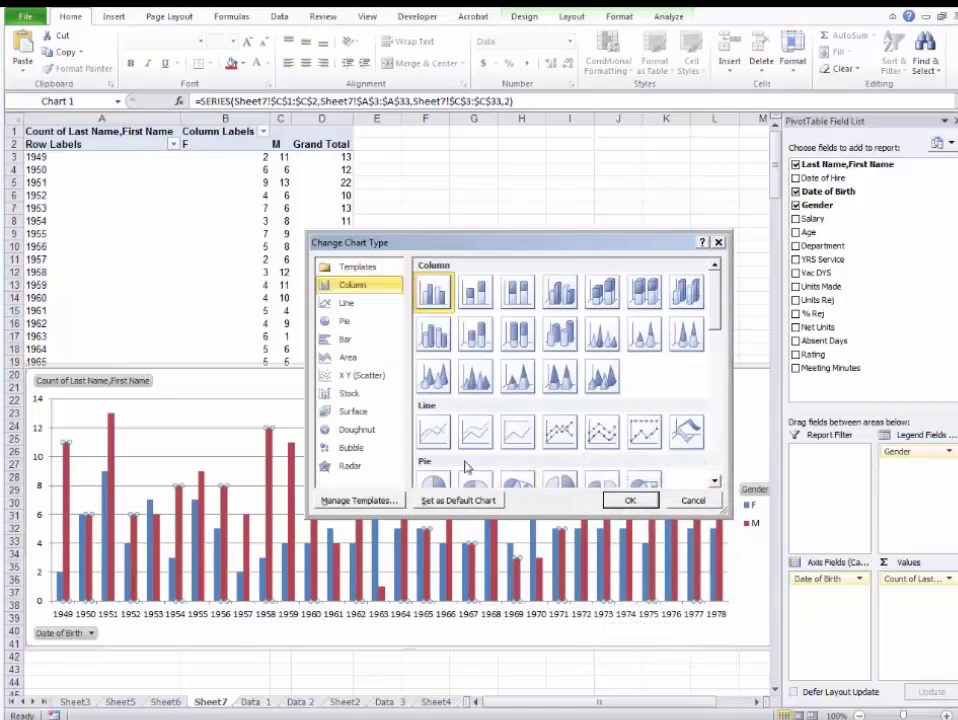
left_click(435, 432)
left_click(629, 501)
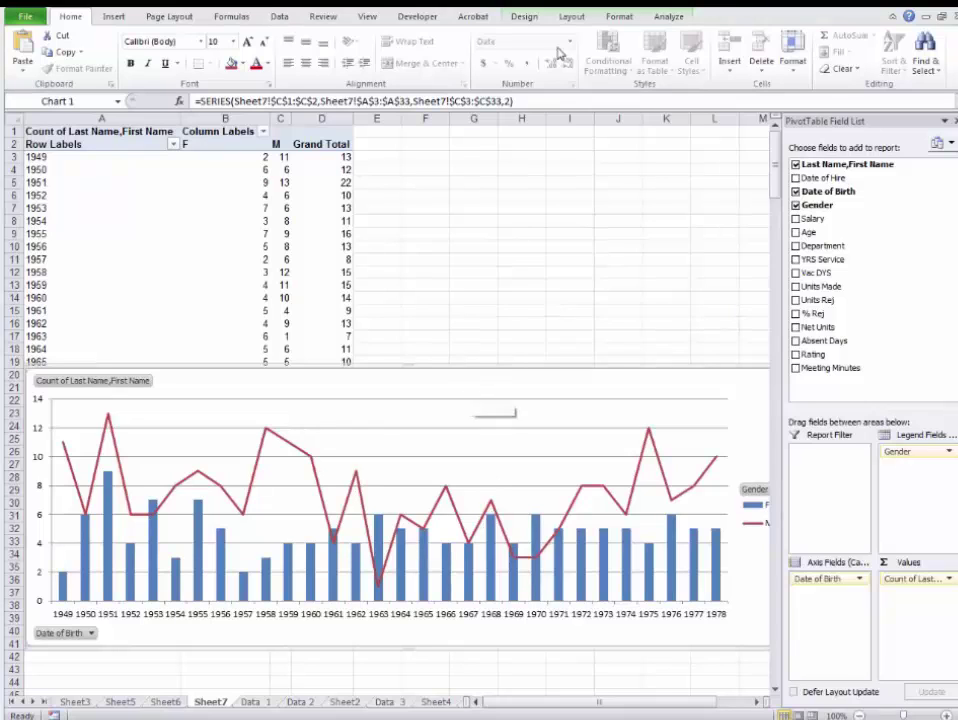
Apply the chart layout with a Chart Title above and the legend below, then view the Format options.
left_click(525, 17)
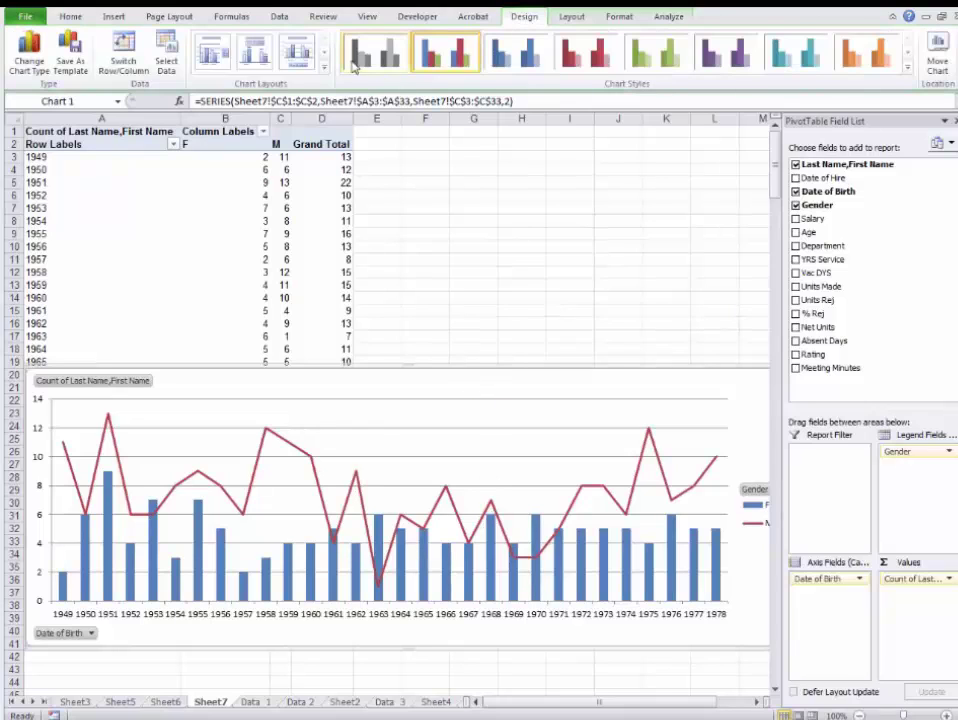
left_click(298, 55)
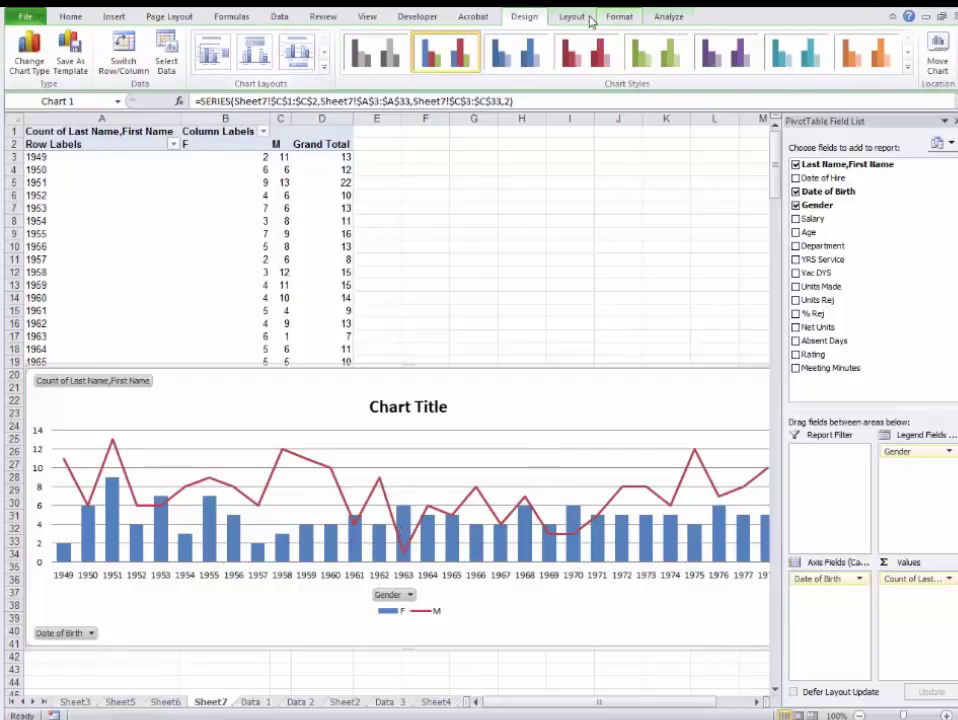
left_click(620, 18)
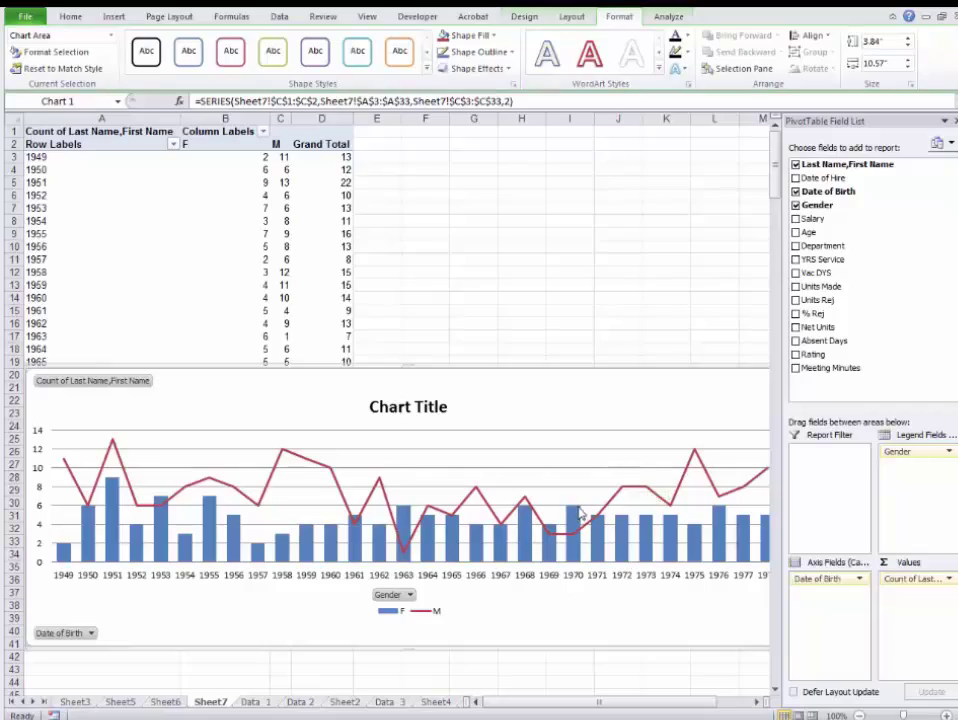
mouse_move(578, 509)
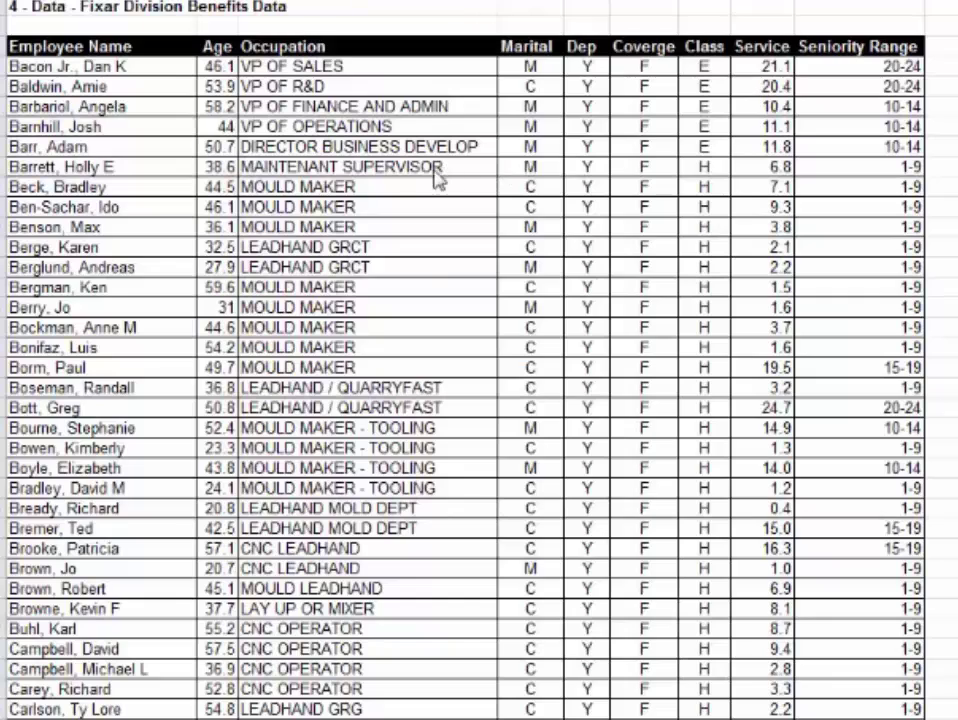
Point out sample entries in the Occupation, Marital, Dep, Coverge and Class columns of the benefits data.
left_click(365, 467)
left_click(285, 548)
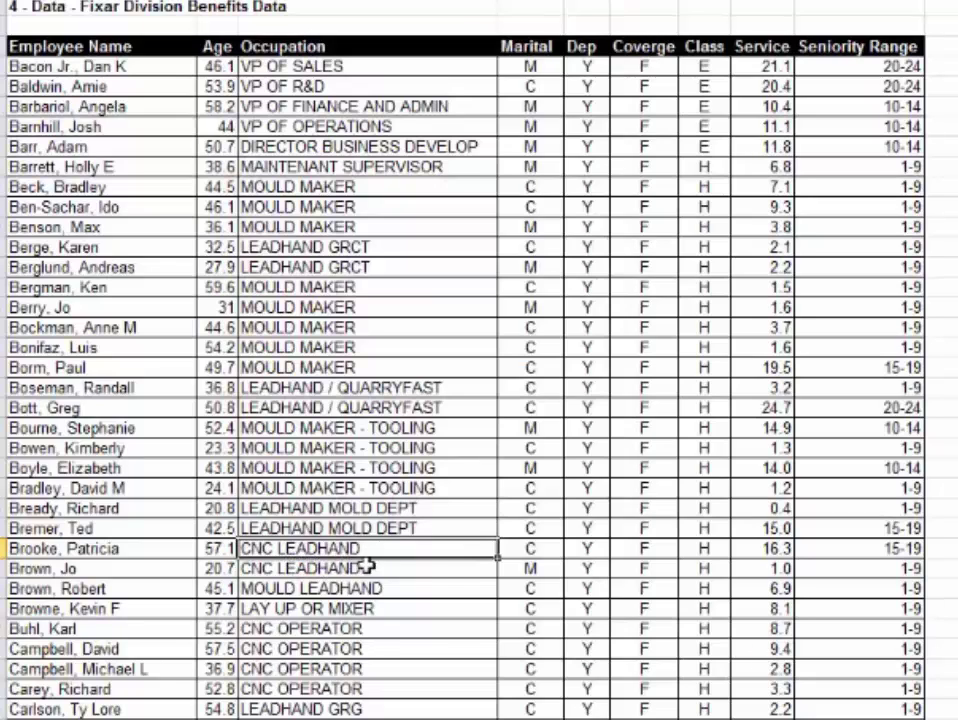
left_click(538, 472)
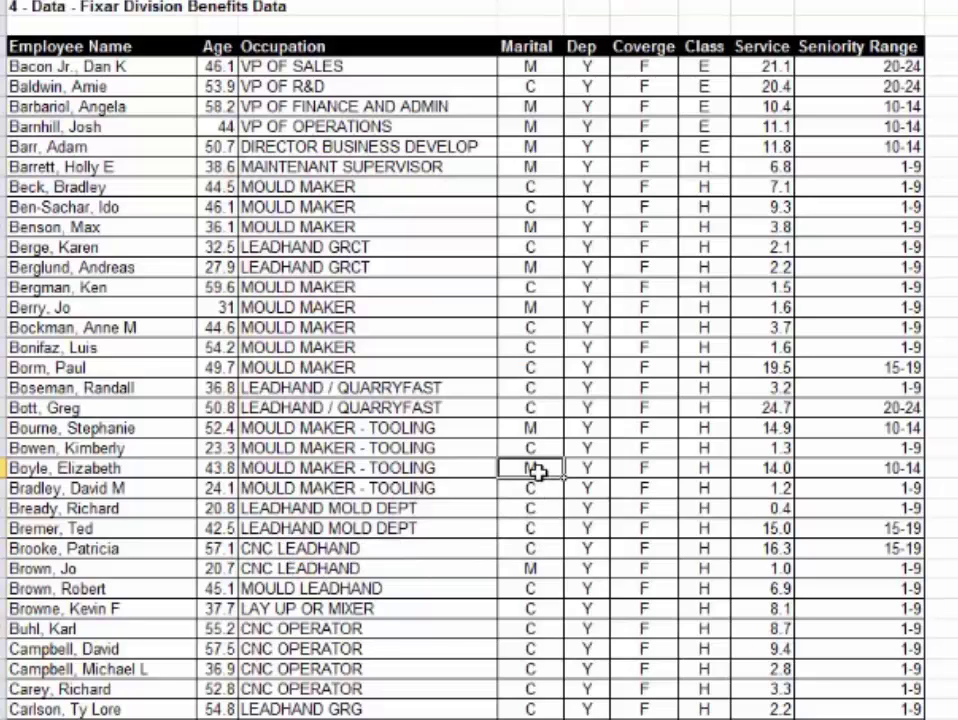
left_click(586, 550)
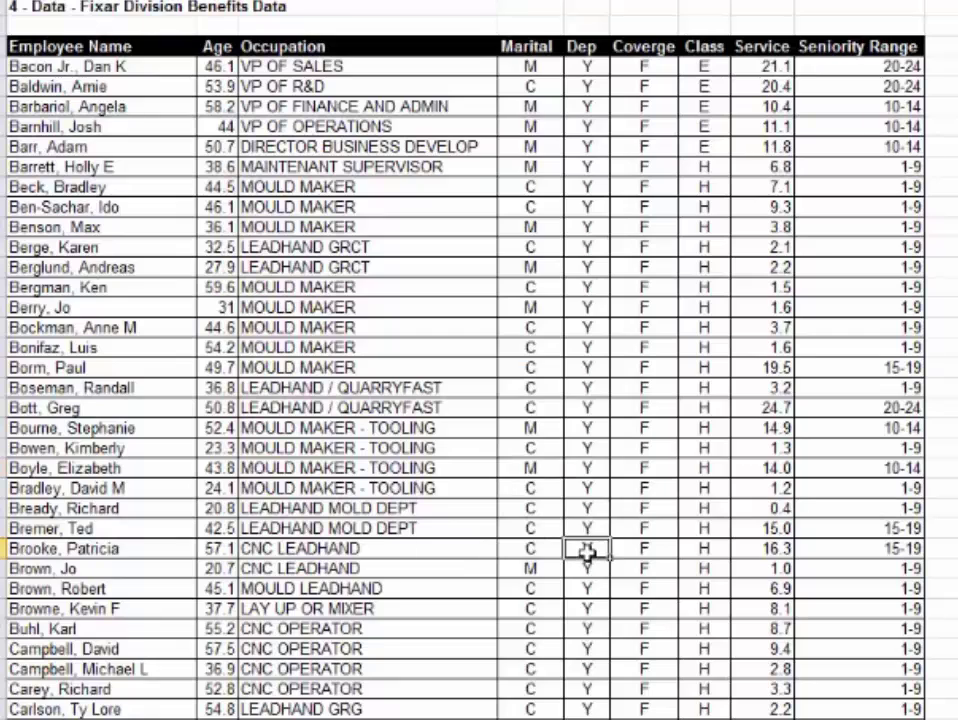
left_click(650, 568)
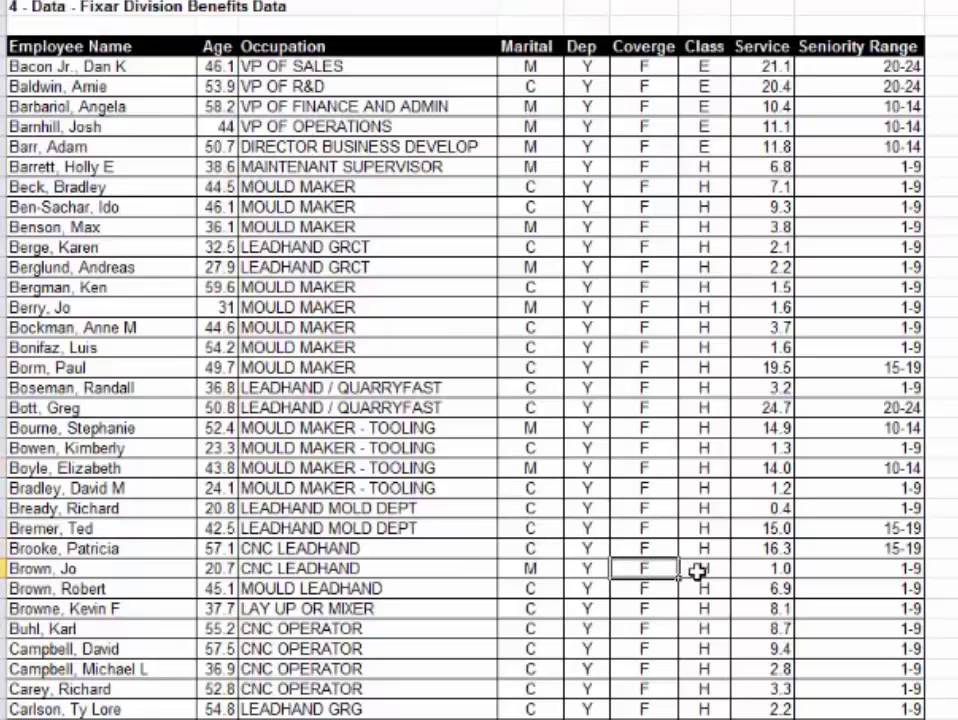
left_click(697, 570)
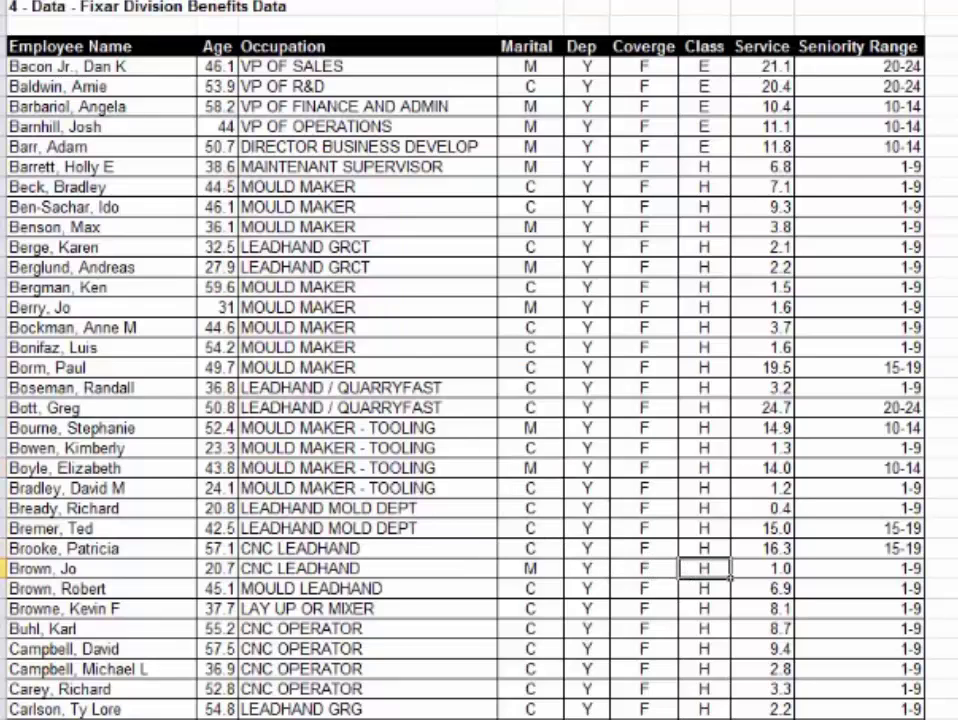
Create a PivotTable from the benefits data on a new worksheet with Alt+N+V.
key("alt+n")
key("v")
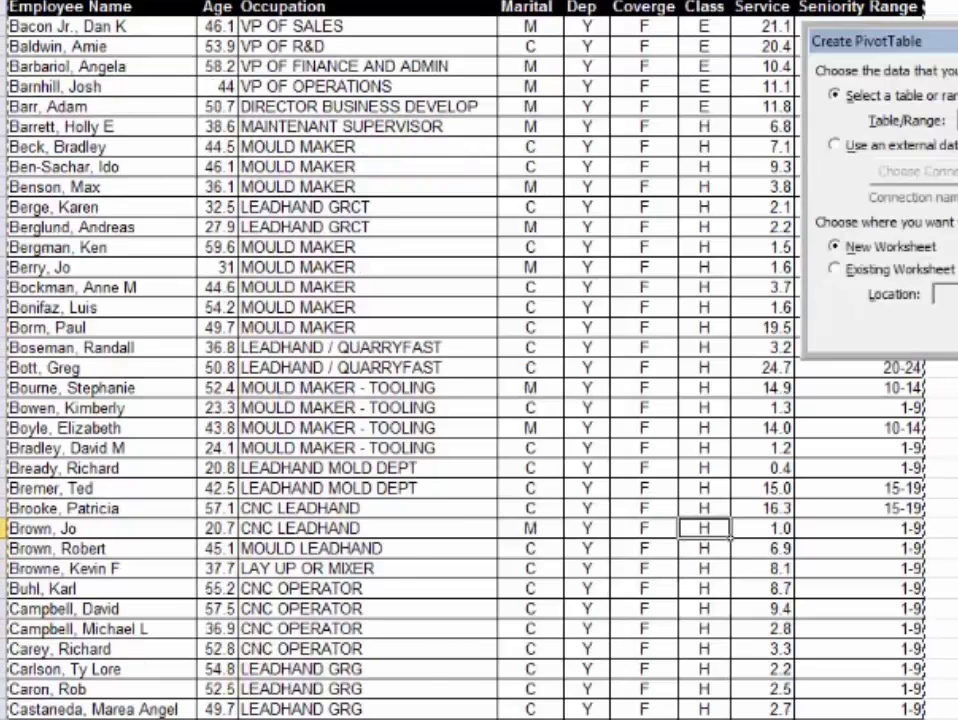
key("Return")
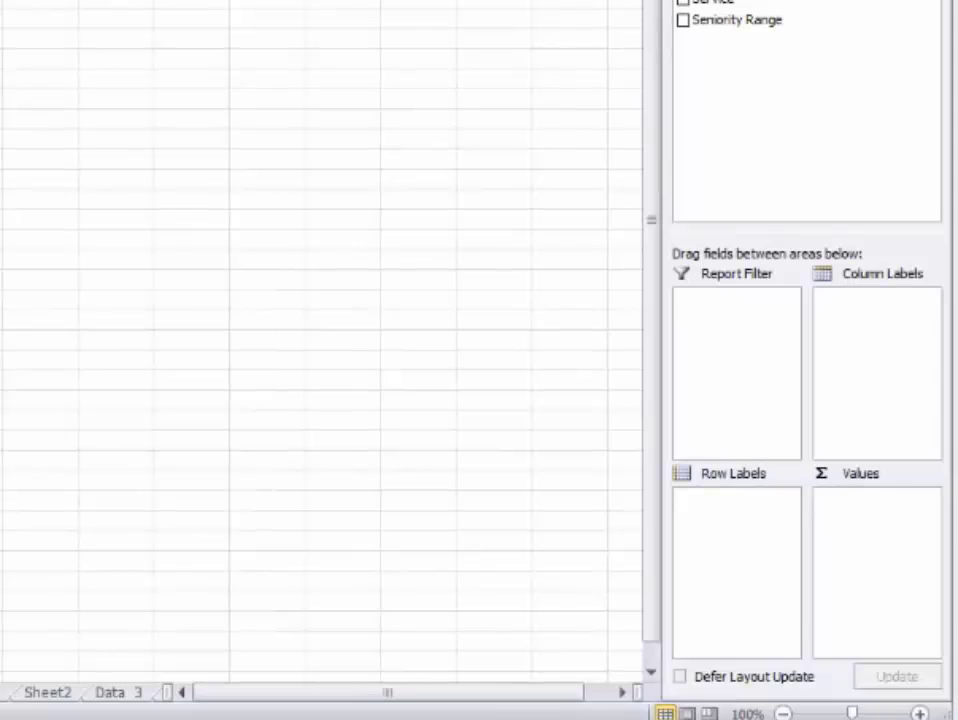
Add Occupation as a report filter set to CNC LEADHAND, zooming the sheet to 130%.
left_click_drag(730, 2, 753, 357)
left_click(920, 713)
left_click(920, 713)
left_click(920, 713)
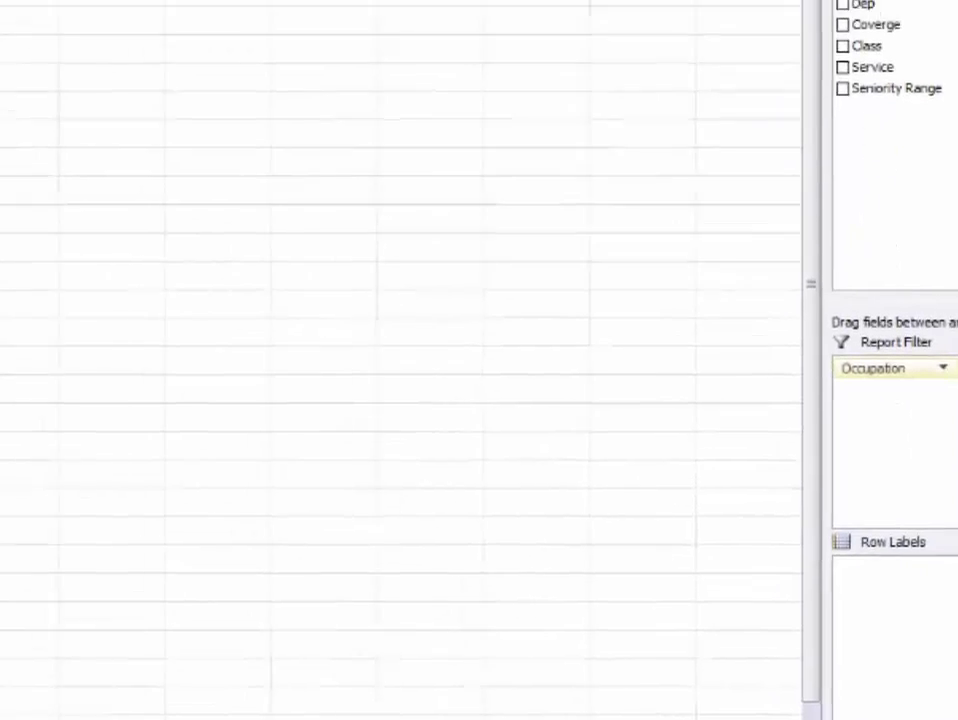
left_click(156, 32)
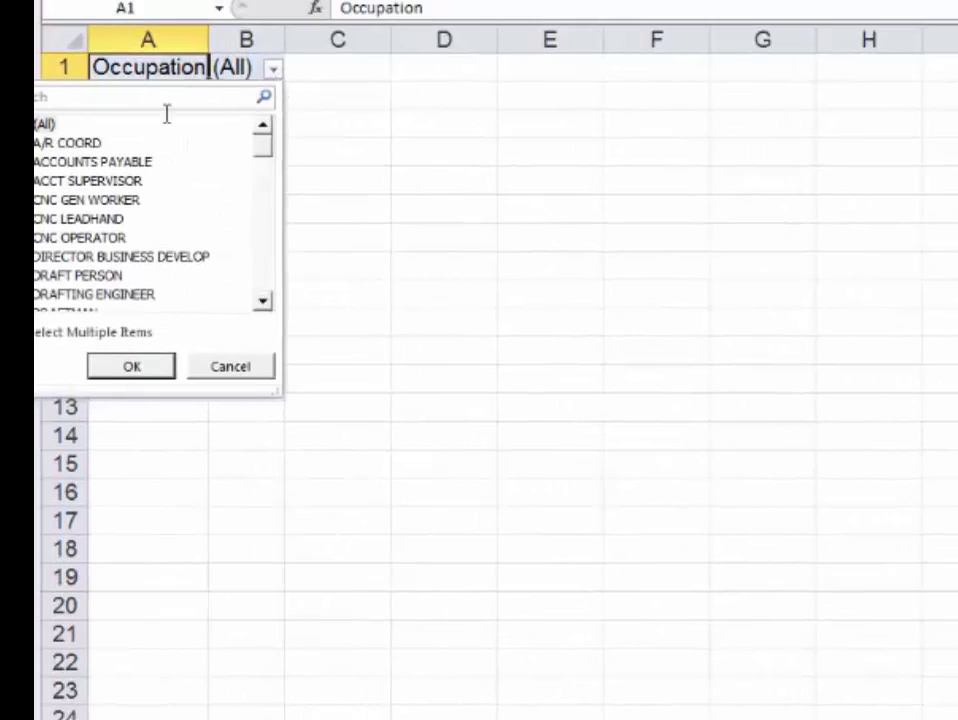
left_click(60, 219)
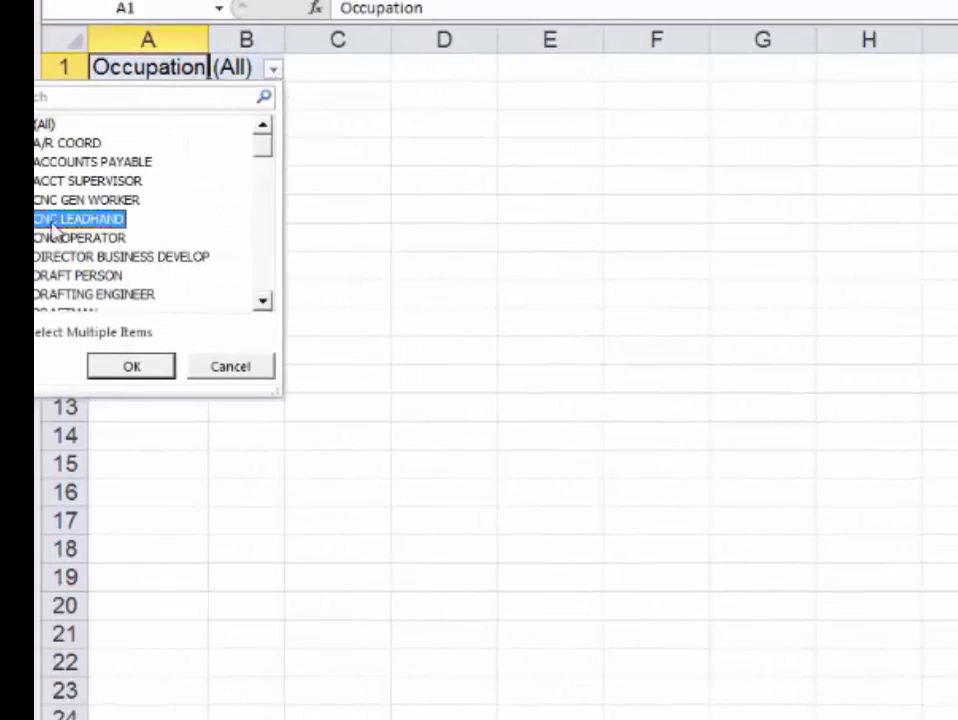
left_click(140, 370)
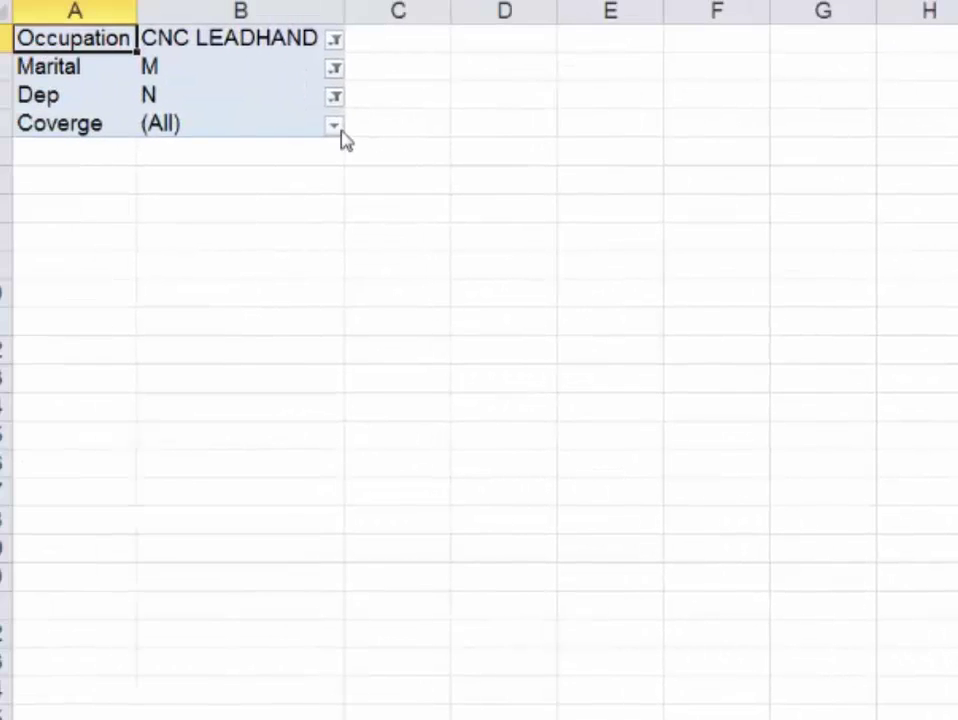
Set the Coverge filter to S and add a Class report filter set to E.
left_click(125, 36)
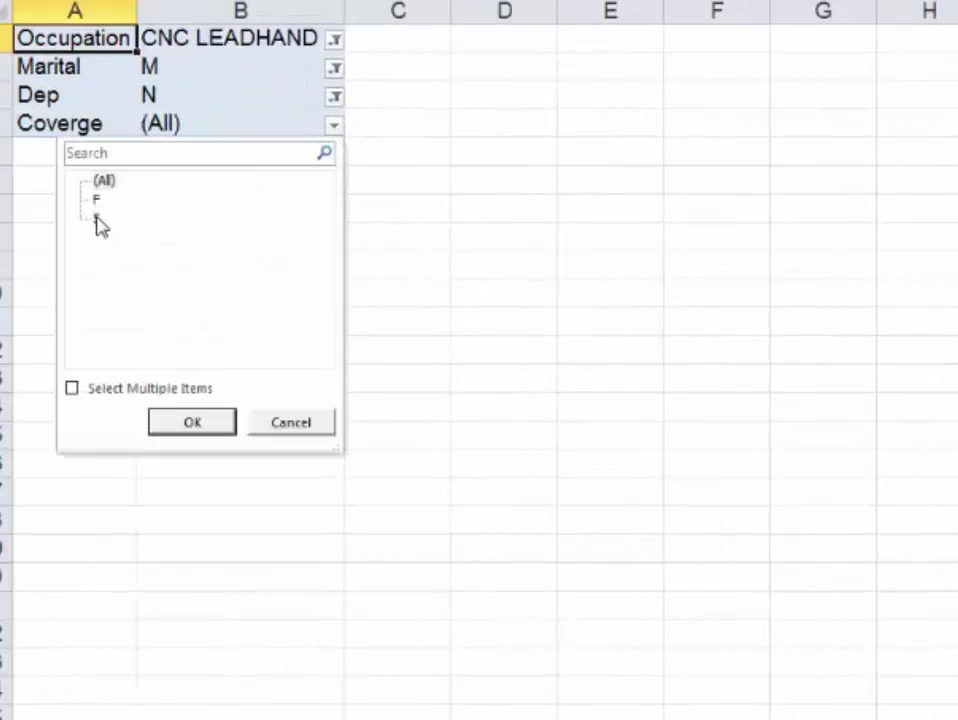
left_click(97, 218)
left_click(192, 422)
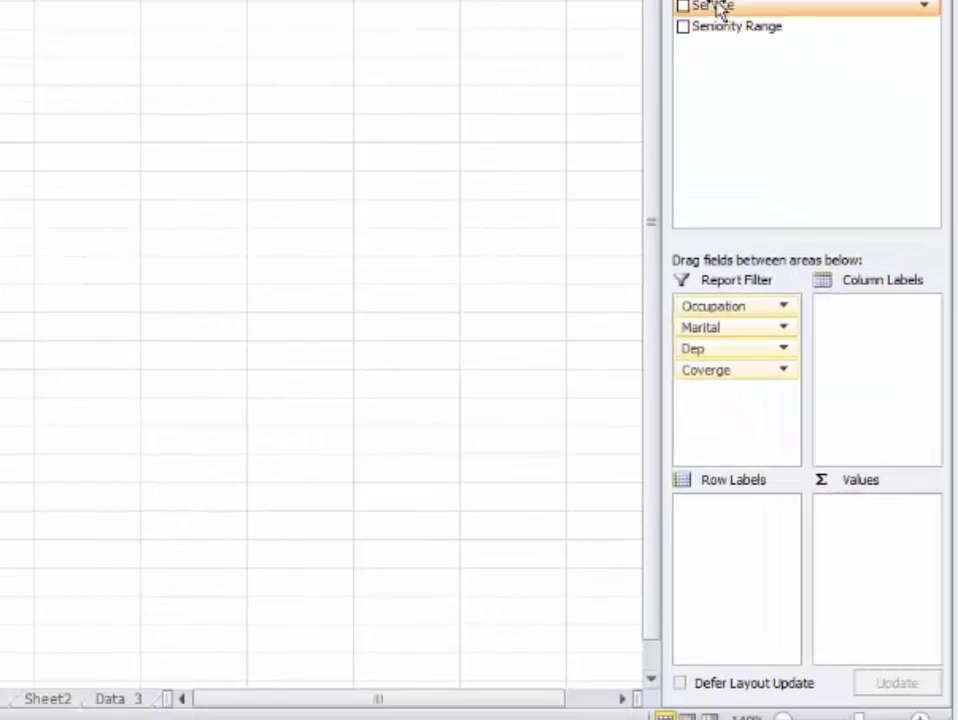
left_click_drag(840, 57, 870, 479)
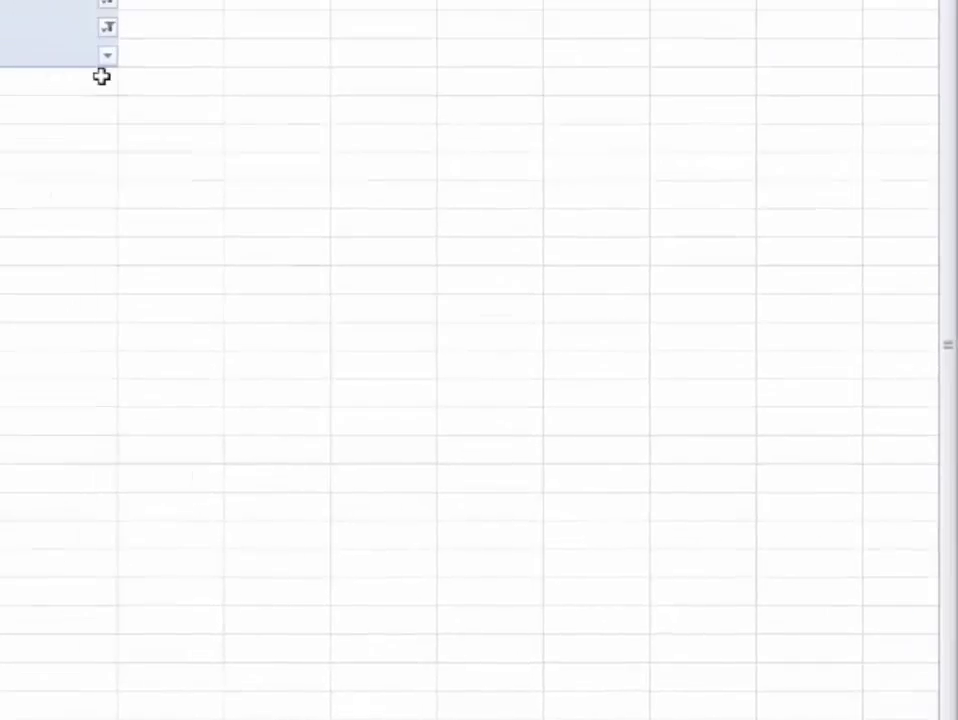
left_click(107, 55)
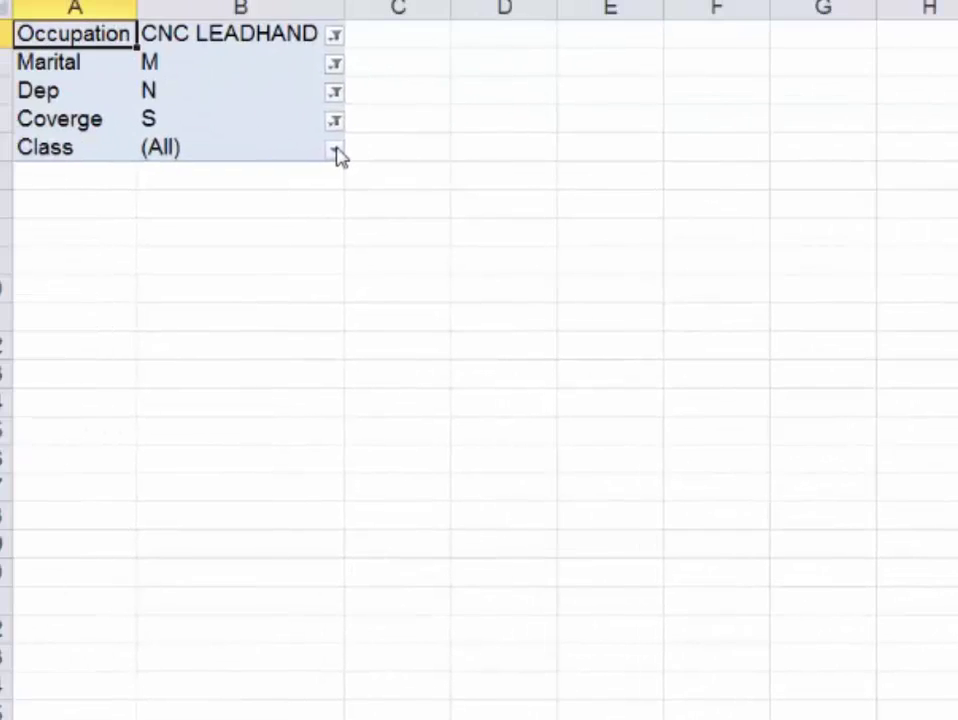
left_click(97, 242)
left_click(96, 223)
left_click(190, 447)
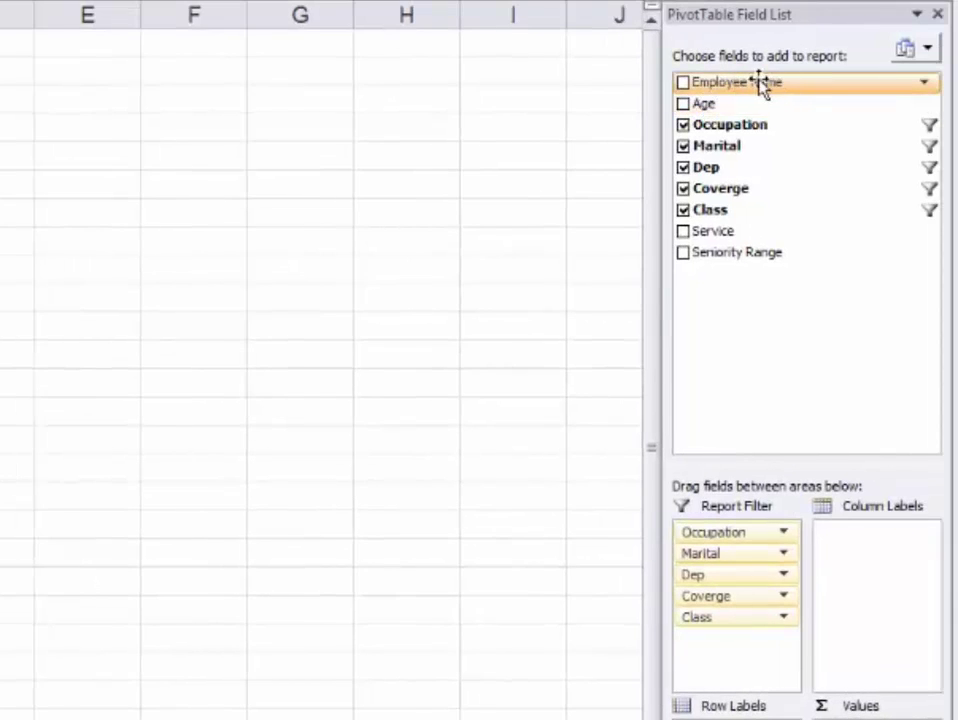
Count Employee Name in Values and switch the Occupation filter from ACCOUNTS PAYABLE to (All).
left_click_drag(760, 78, 881, 556)
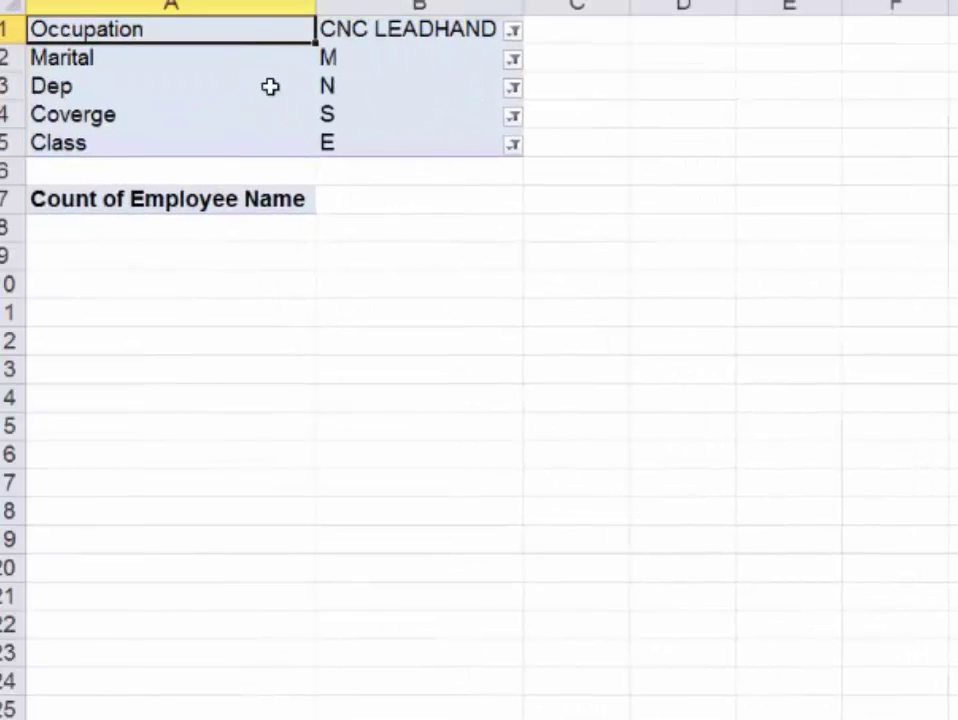
left_click(514, 32)
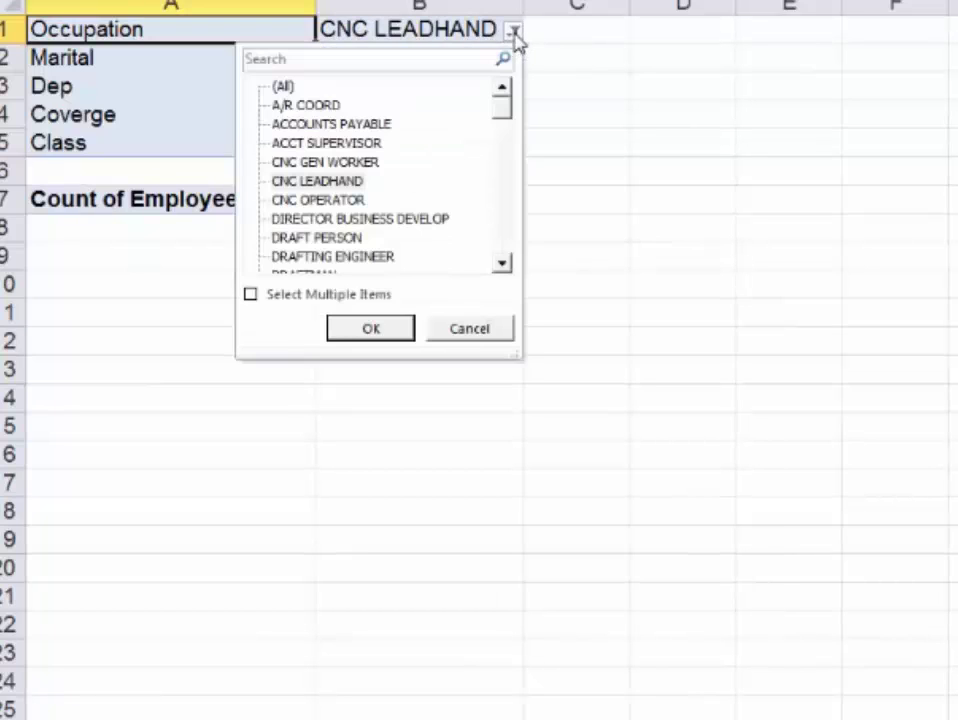
left_click(385, 124)
left_click(374, 329)
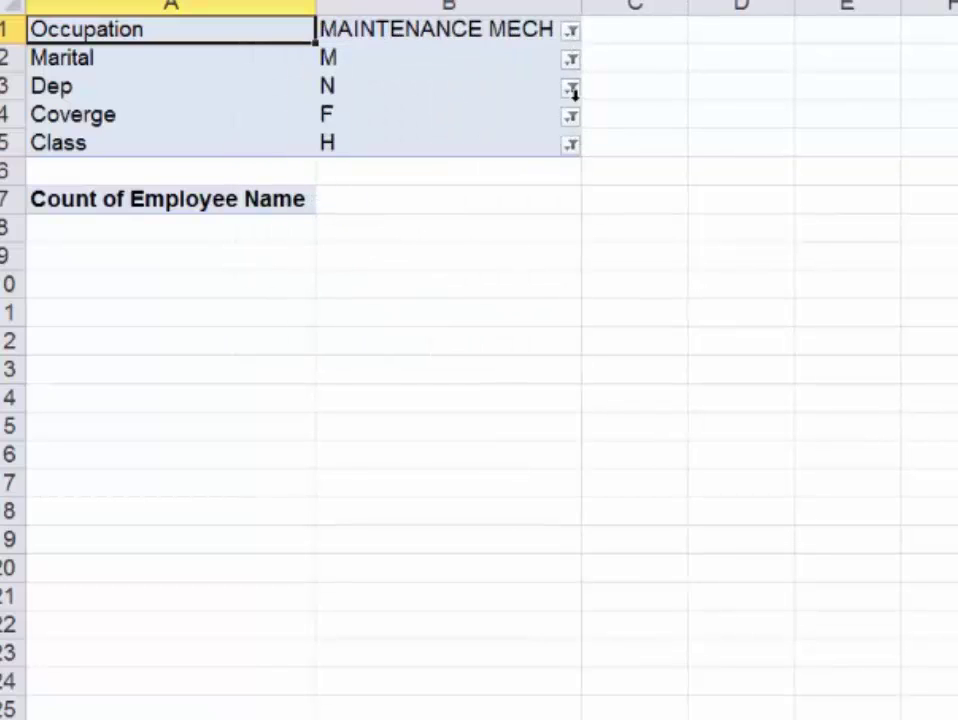
left_click(571, 32)
left_click(341, 87)
left_click(465, 333)
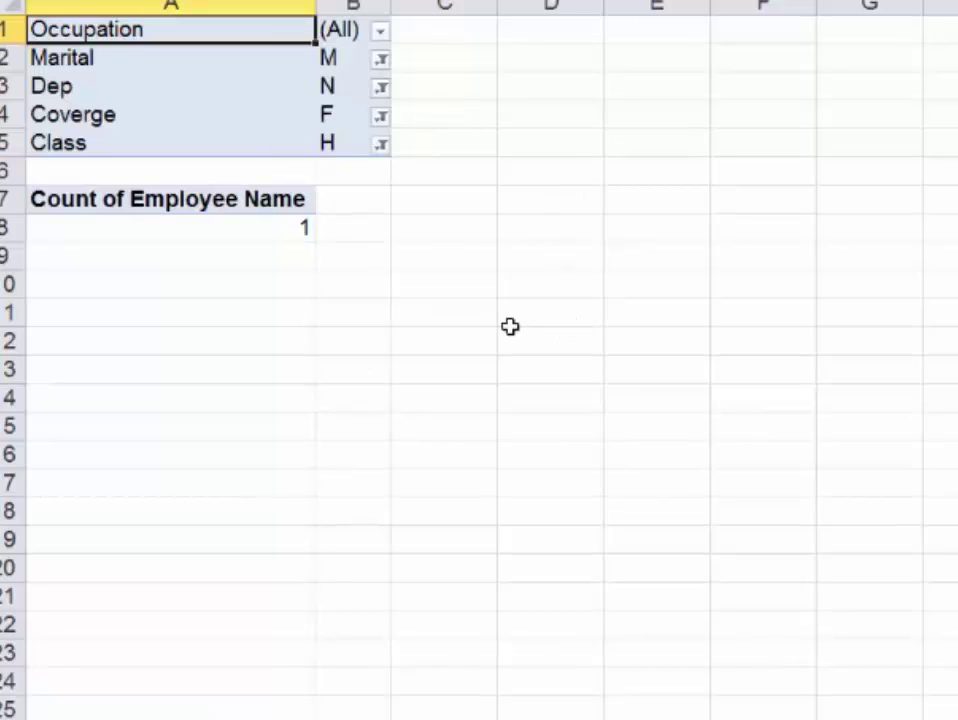
key("ctrl+Page_Down")
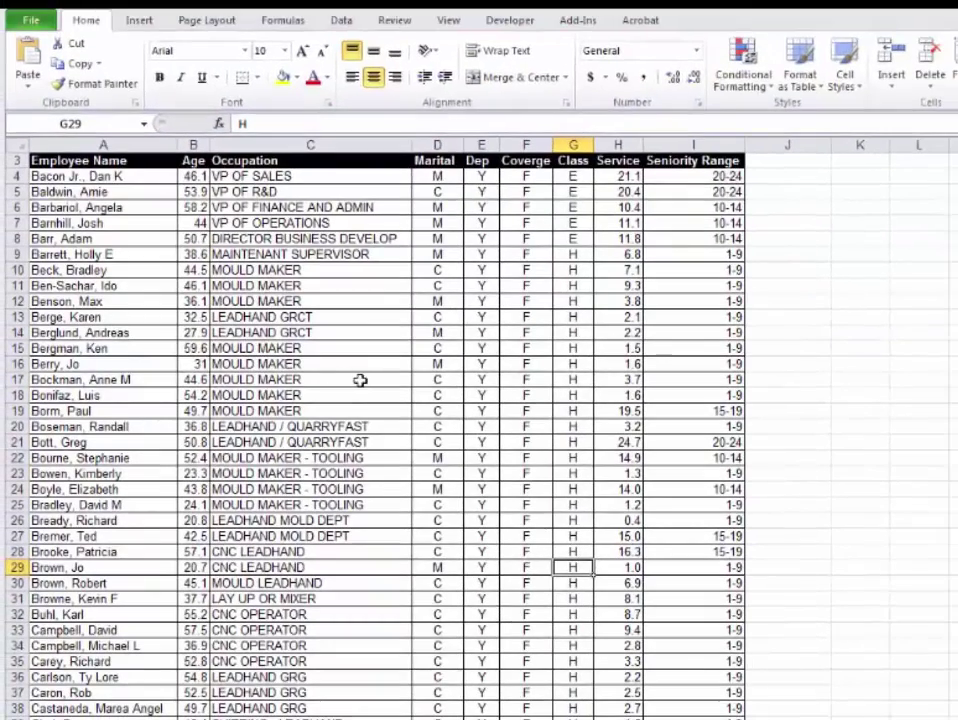
left_click(366, 384)
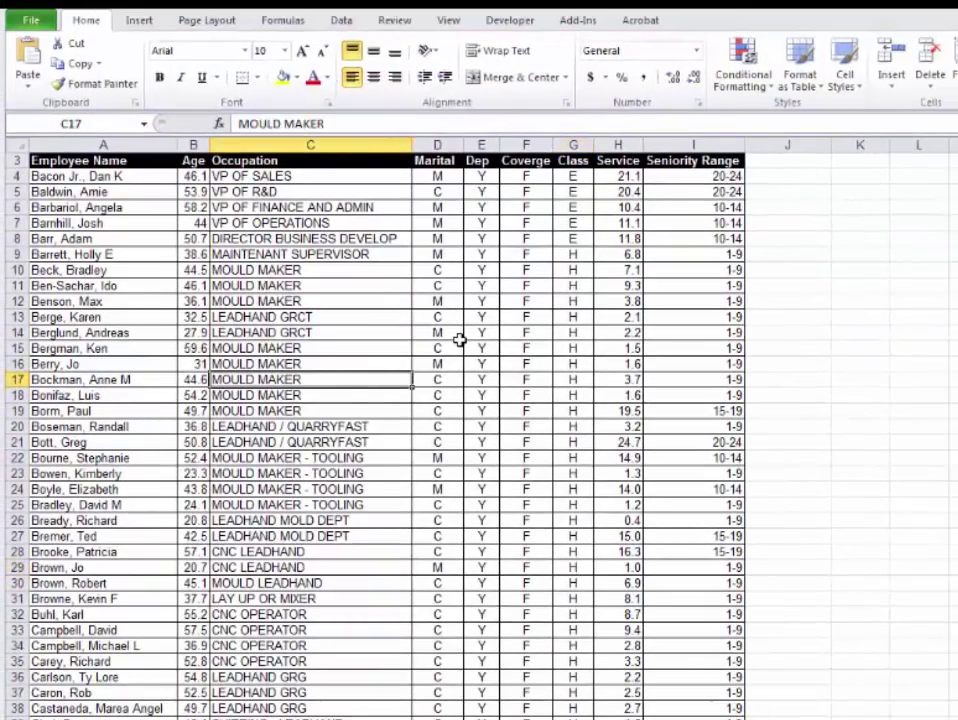